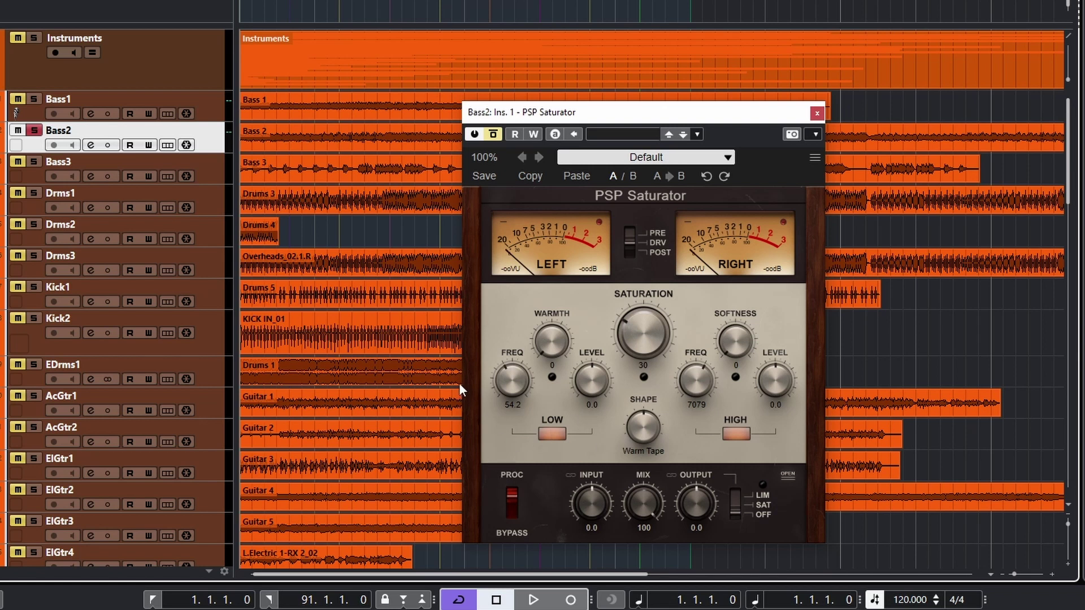
- Reveal the hidden advanced controls of PSP Saturator and close them again
{"action": "left_click", "coordinate": [786, 479]}
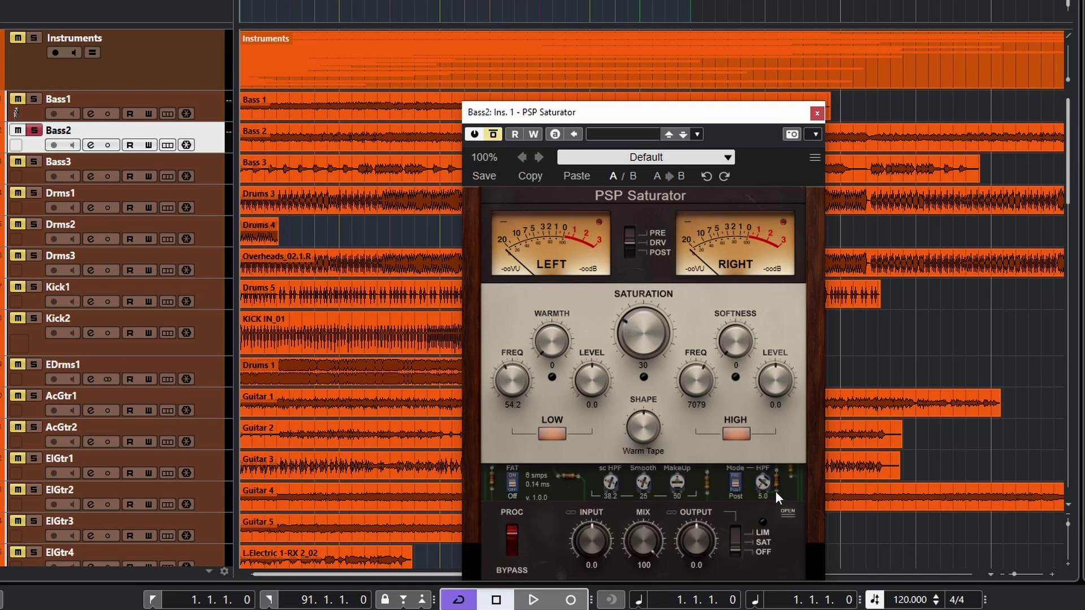
{"action": "left_click", "coordinate": [786, 512]}
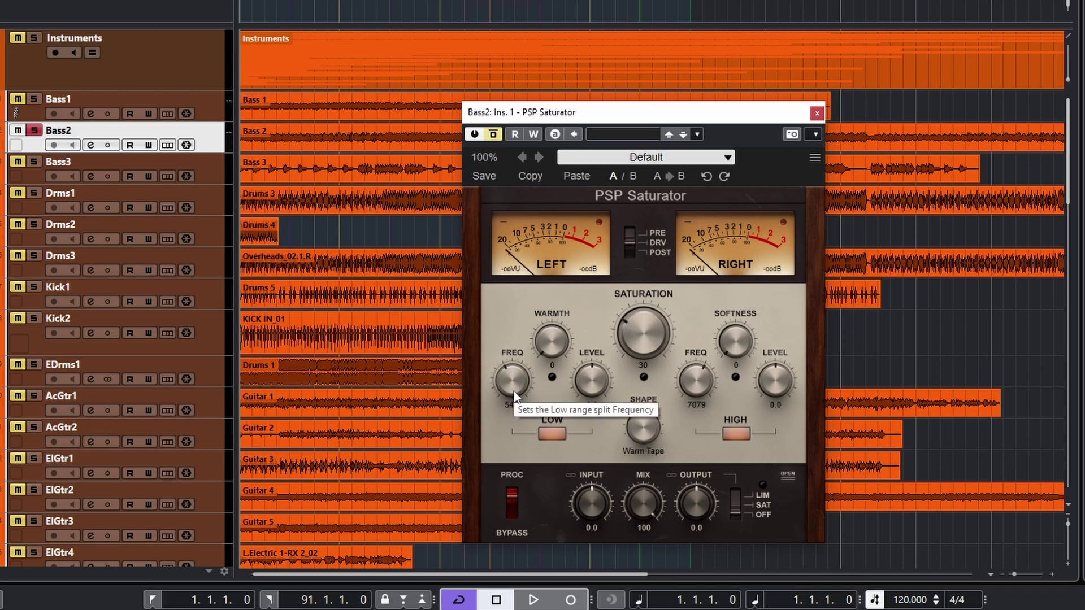
- Set the Low range split frequency to 79.3 and try the Warmth control, returning it to 0
{"action": "left_click_drag", "start_coordinate": [513, 378], "coordinate": [523, 450]}
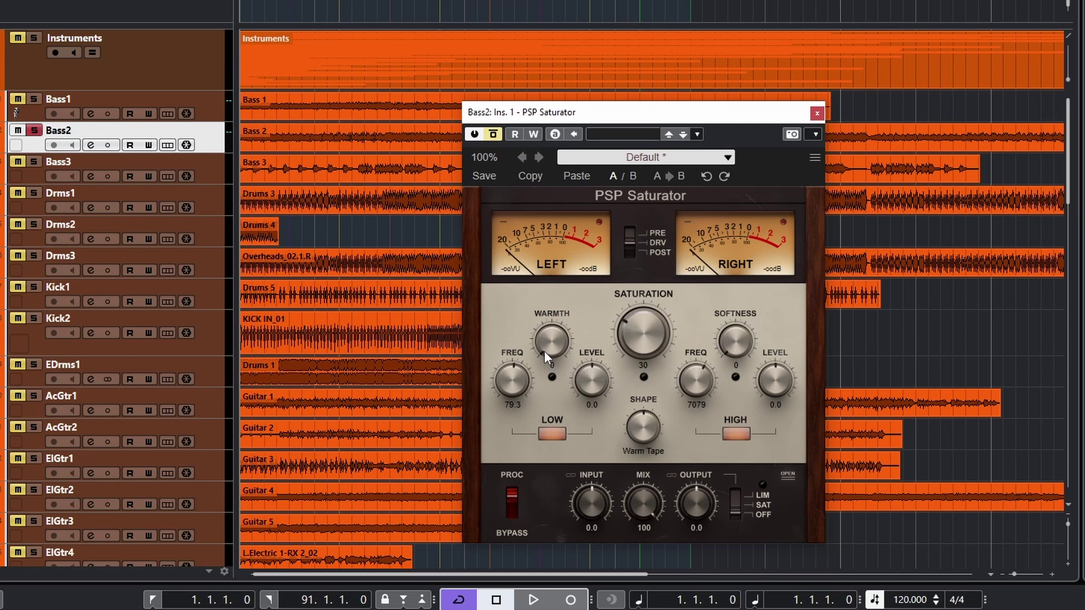
{"action": "left_click_drag", "start_coordinate": [538, 344], "coordinate": [548, 235]}
{"action": "left_click_drag", "start_coordinate": [582, 82], "coordinate": [599, 499]}
- Sweep the High range split frequency down and up, leaving it at 5373
{"action": "left_click_drag", "start_coordinate": [697, 375], "coordinate": [686, 503]}
{"action": "left_click_drag", "start_coordinate": [693, 373], "coordinate": [709, 280]}
{"action": "left_click_drag", "start_coordinate": [711, 285], "coordinate": [683, 388]}
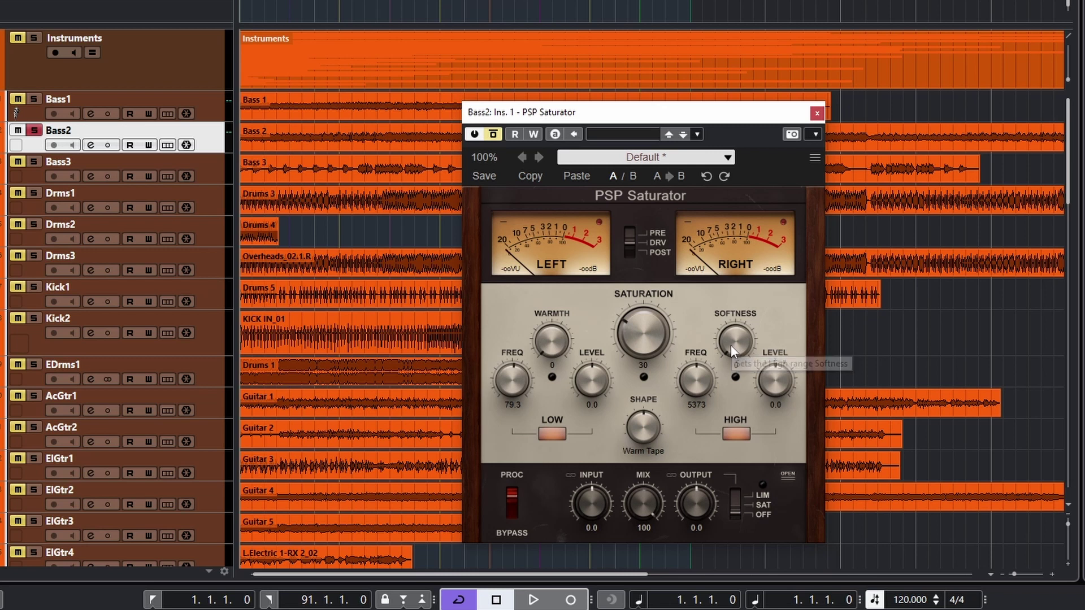
- Try the High range Softness at 38 and back at 0, and toggle the High band off and on
{"action": "left_click_drag", "start_coordinate": [730, 345], "coordinate": [728, 278]}
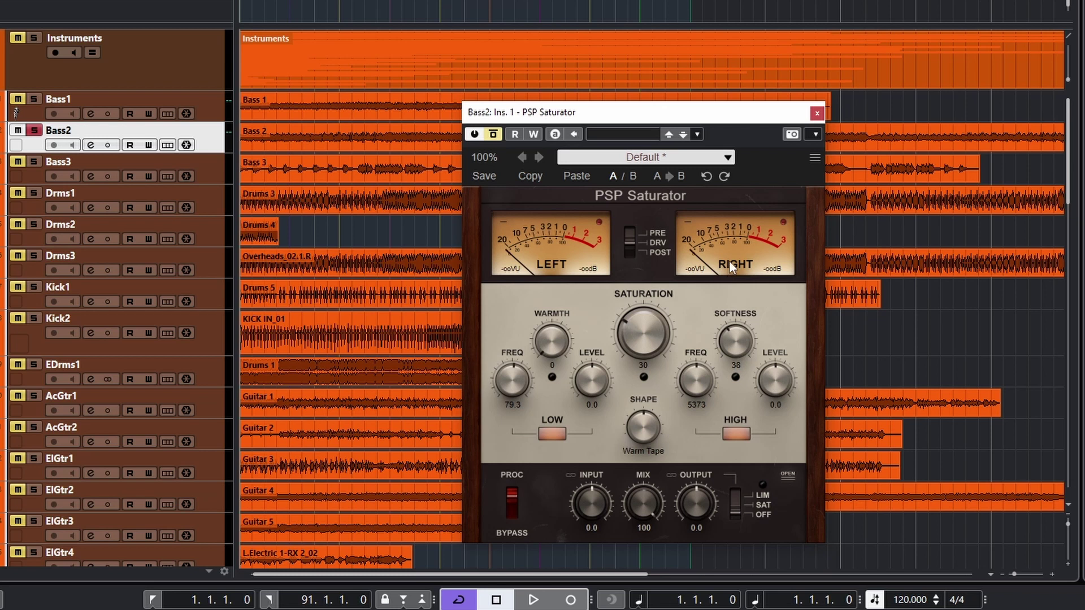
{"action": "left_click_drag", "start_coordinate": [729, 261], "coordinate": [772, 110]}
{"action": "left_click", "coordinate": [746, 429]}
{"action": "left_click", "coordinate": [736, 434]}
- Set the Saturation amount to 50 and step through the saturation Shape types, ending on None
{"action": "left_click", "coordinate": [642, 324], "text": "ctrl"}
{"action": "left_click_drag", "start_coordinate": [640, 212], "coordinate": [657, 274]}
{"action": "left_click", "coordinate": [641, 430]}
{"action": "left_click_drag", "start_coordinate": [639, 438], "coordinate": [645, 420]}
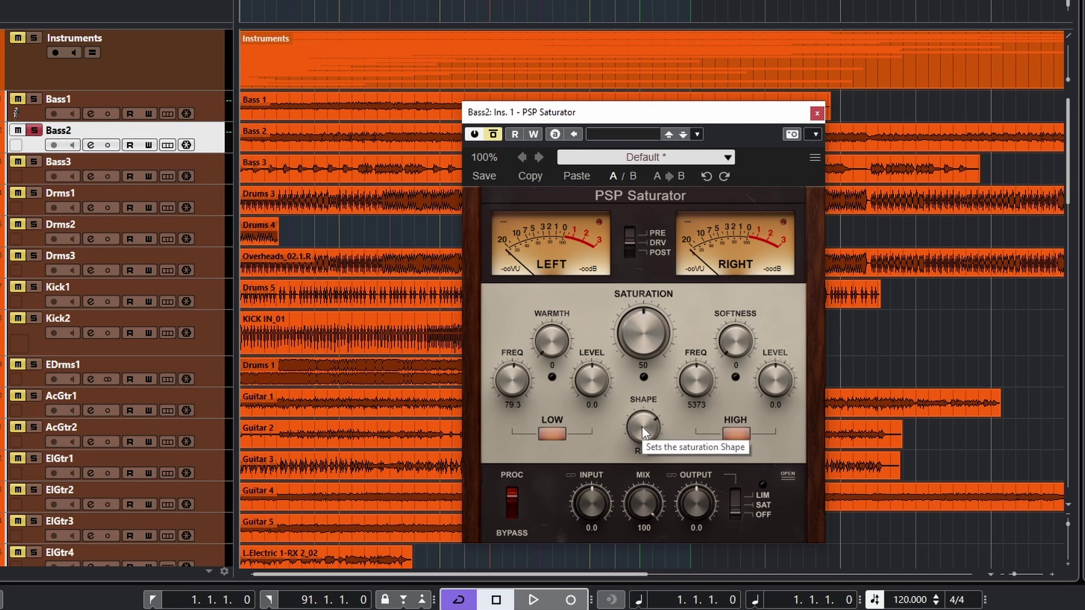
{"action": "left_click_drag", "start_coordinate": [642, 427], "coordinate": [639, 425]}
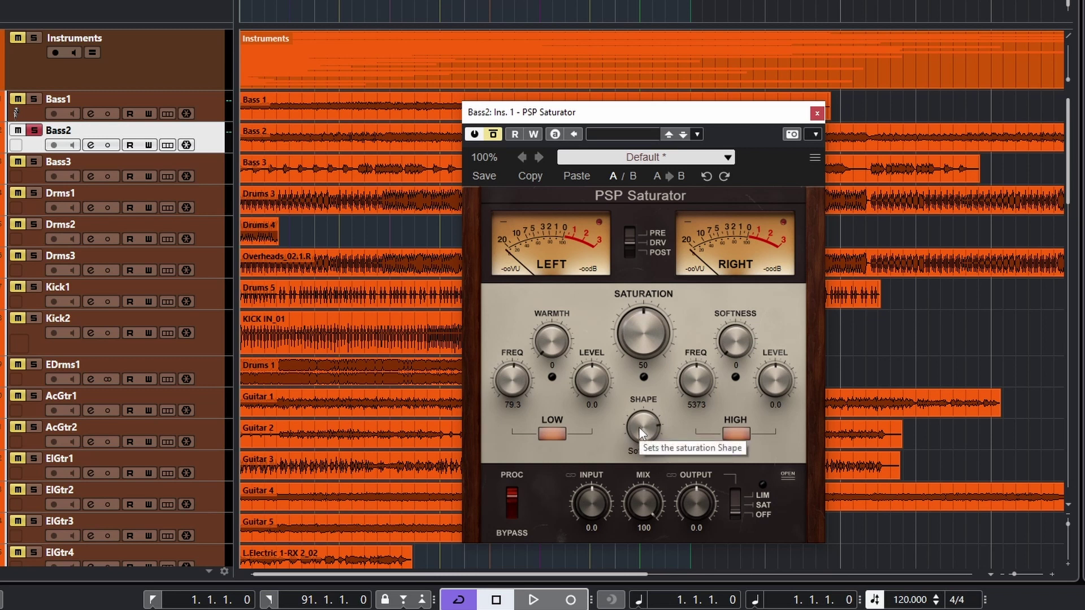
{"action": "left_click_drag", "start_coordinate": [639, 428], "coordinate": [642, 413]}
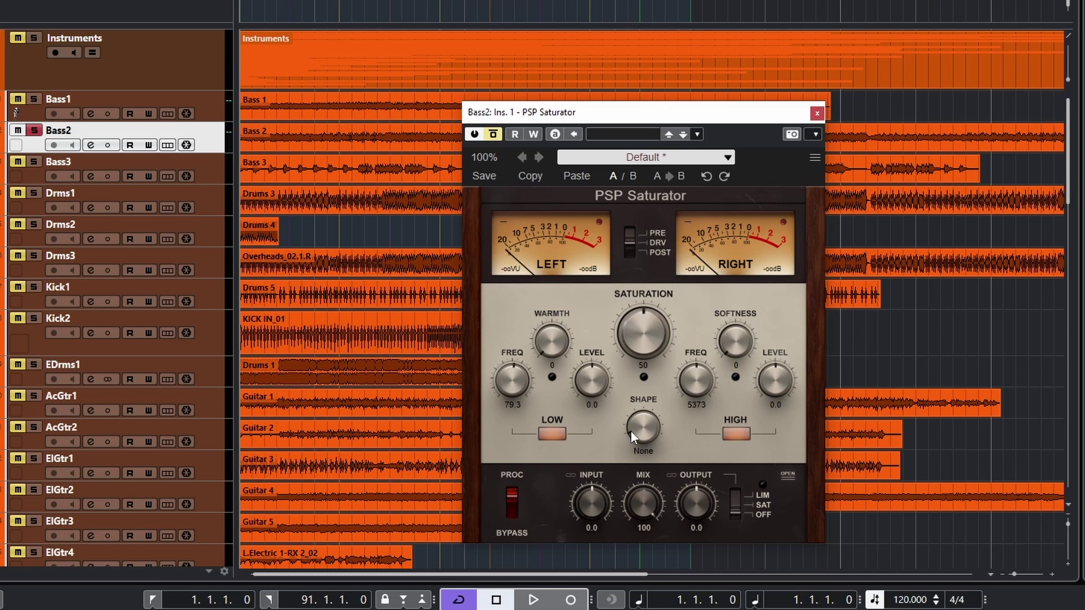
{"action": "left_click_drag", "start_coordinate": [631, 432], "coordinate": [622, 376]}
{"action": "left_click_drag", "start_coordinate": [617, 421], "coordinate": [630, 355]}
- Toggle the processor repeatedly between bypassed and active, leaving it active
{"action": "left_click", "coordinate": [514, 506]}
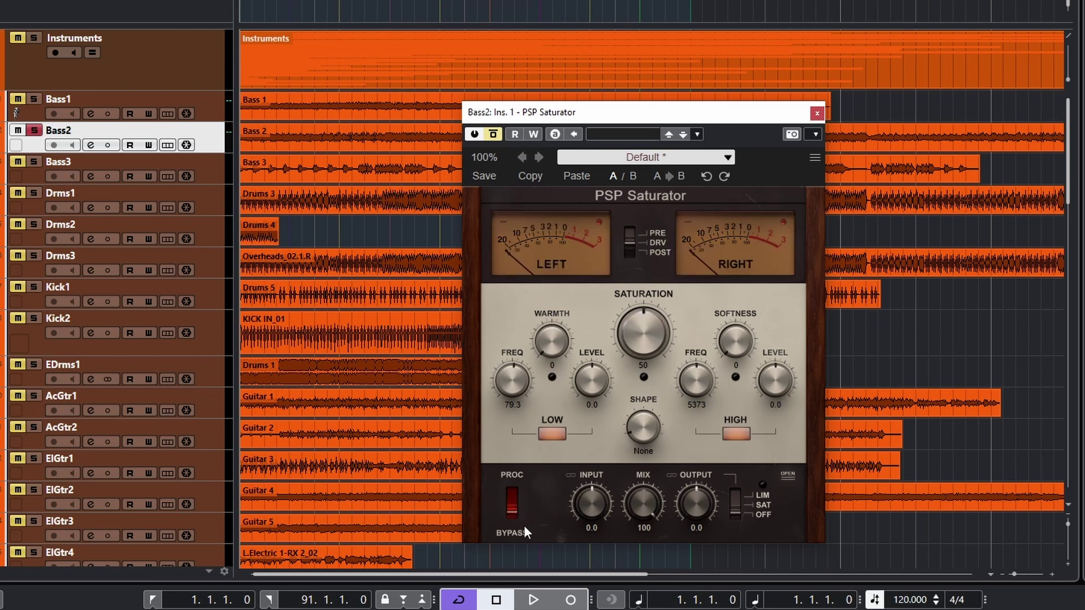
{"action": "left_click", "coordinate": [509, 497]}
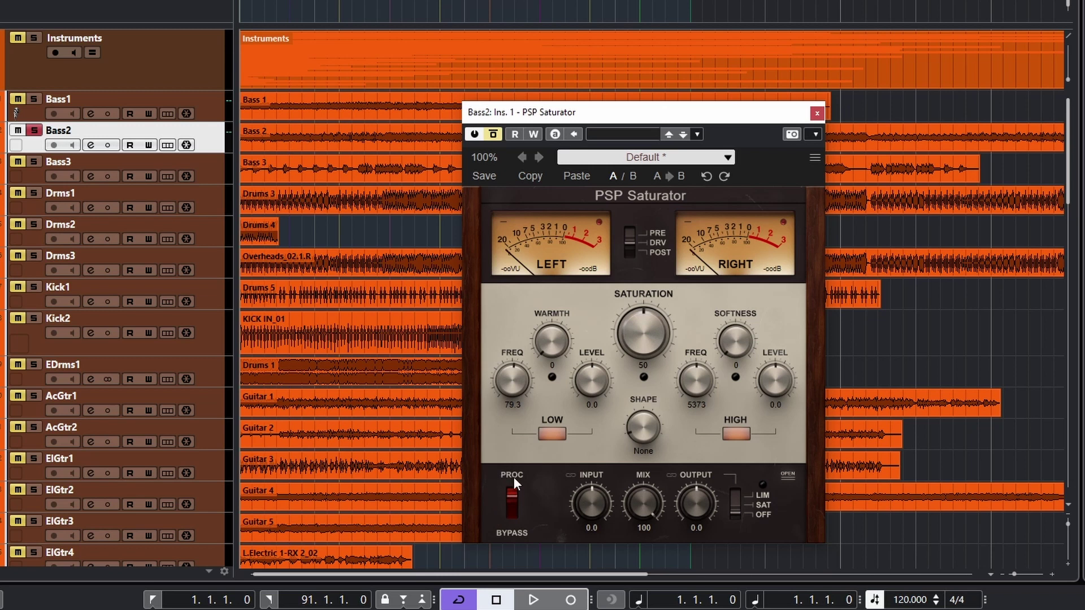
{"action": "left_click", "coordinate": [512, 508]}
{"action": "left_click", "coordinate": [512, 507]}
{"action": "left_click", "coordinate": [508, 500]}
{"action": "left_click", "coordinate": [511, 511]}
{"action": "left_click", "coordinate": [512, 508]}
{"action": "left_click", "coordinate": [511, 497]}
{"action": "left_click", "coordinate": [507, 512]}
{"action": "left_click", "coordinate": [510, 491]}
{"action": "left_click", "coordinate": [510, 513]}
{"action": "left_click", "coordinate": [506, 491]}
{"action": "left_click", "coordinate": [510, 514]}
{"action": "left_click", "coordinate": [510, 494]}
- Try out the Mix control and return it to 100
{"action": "left_click_drag", "start_coordinate": [636, 534], "coordinate": [614, 540]}
{"action": "left_click_drag", "start_coordinate": [652, 530], "coordinate": [649, 536]}
{"action": "left_click_drag", "start_coordinate": [647, 445], "coordinate": [644, 400]}
{"action": "left_click", "coordinate": [672, 473]}
- Sweep the Input gain up and down and reset it to 0.0
{"action": "mouse_move", "coordinate": [586, 505]}
{"action": "left_mouse_down"}
{"action": "mouse_move", "coordinate": [586, 466]}
{"action": "mouse_move", "coordinate": [587, 519]}
{"action": "mouse_move", "coordinate": [593, 513]}
{"action": "left_mouse_up"}
{"action": "left_click_drag", "start_coordinate": [584, 506], "coordinate": [585, 476]}
{"action": "mouse_move", "coordinate": [589, 506]}
{"action": "left_mouse_down"}
{"action": "mouse_move", "coordinate": [592, 474]}
{"action": "mouse_move", "coordinate": [586, 503]}
{"action": "left_mouse_up"}
{"action": "left_click_drag", "start_coordinate": [588, 501], "coordinate": [568, 480]}
{"action": "left_click", "coordinate": [568, 480], "text": "ctrl"}
- Open the hidden advanced controls, try the FAT, HPF and Mode settings, and close them with Mode on Post
{"action": "left_click", "coordinate": [791, 480]}
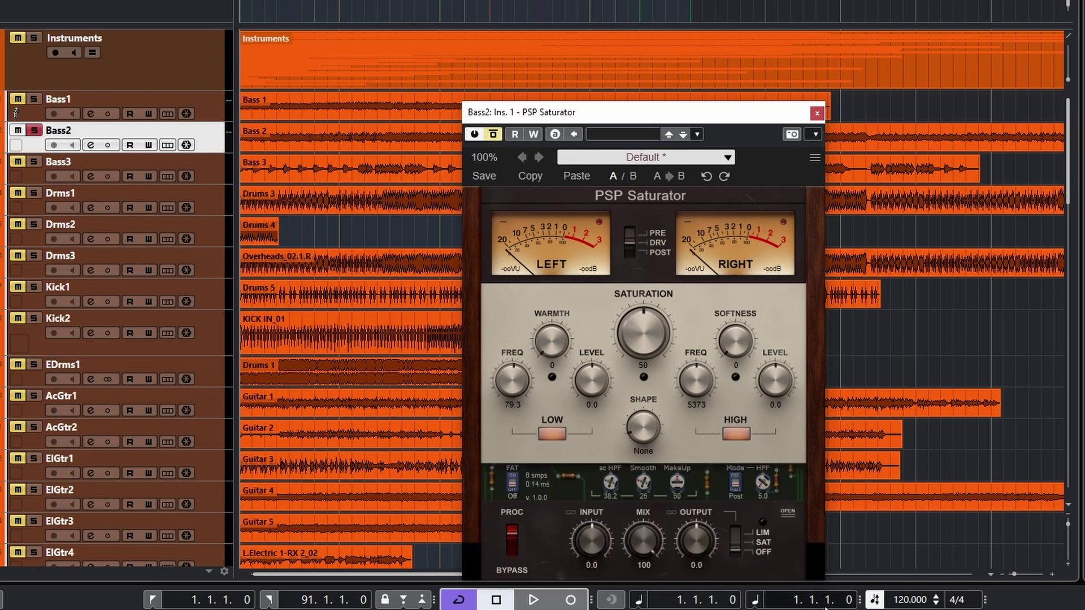
{"action": "left_click", "coordinate": [512, 482]}
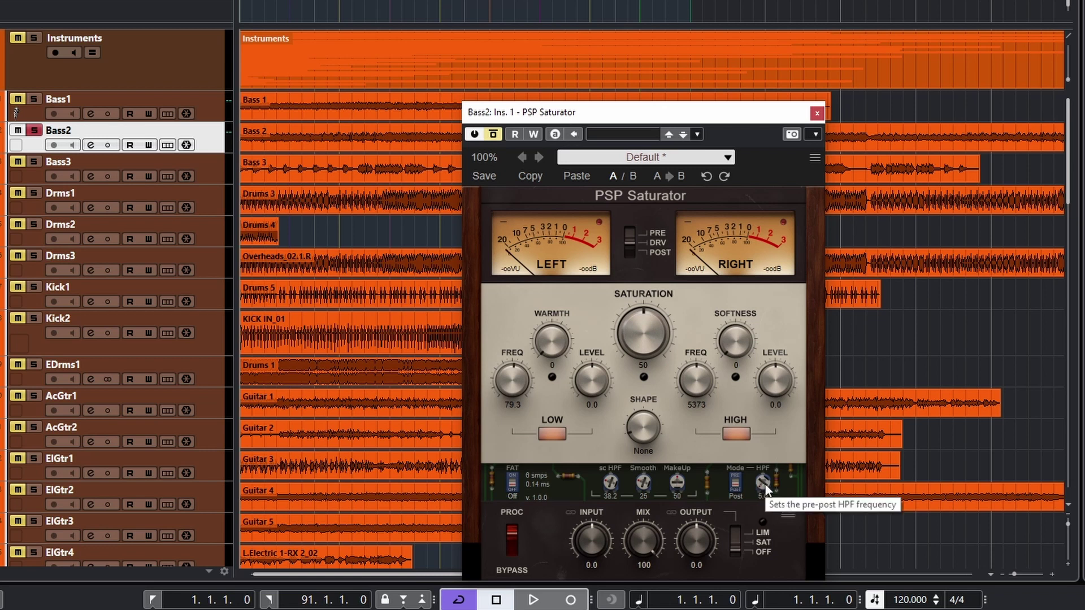
{"action": "left_click_drag", "start_coordinate": [765, 477], "coordinate": [740, 482]}
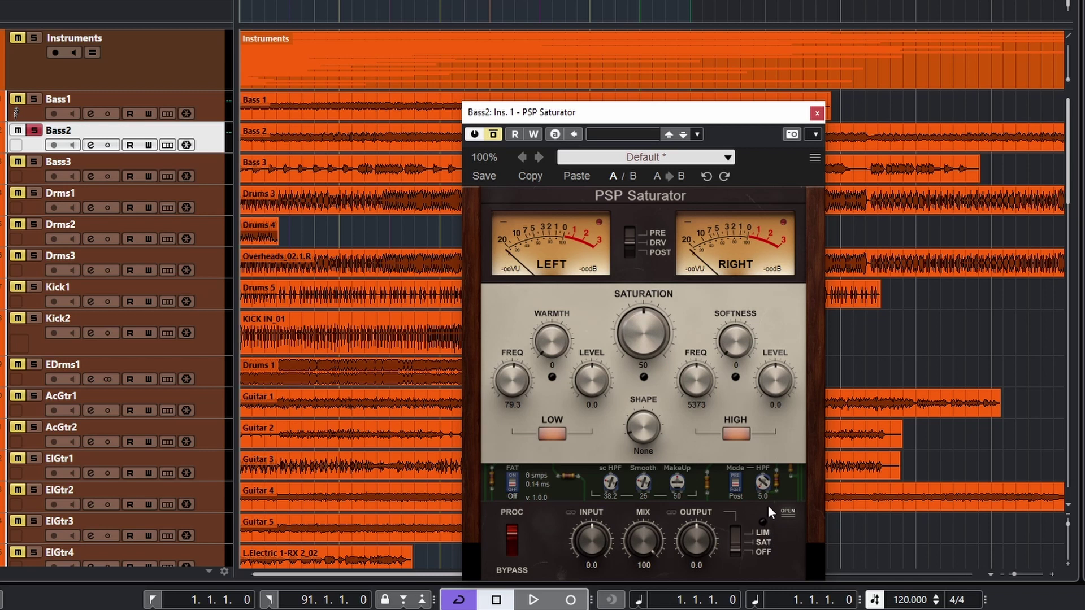
{"action": "left_click", "coordinate": [735, 484]}
{"action": "left_click", "coordinate": [734, 483]}
{"action": "left_click", "coordinate": [640, 194]}
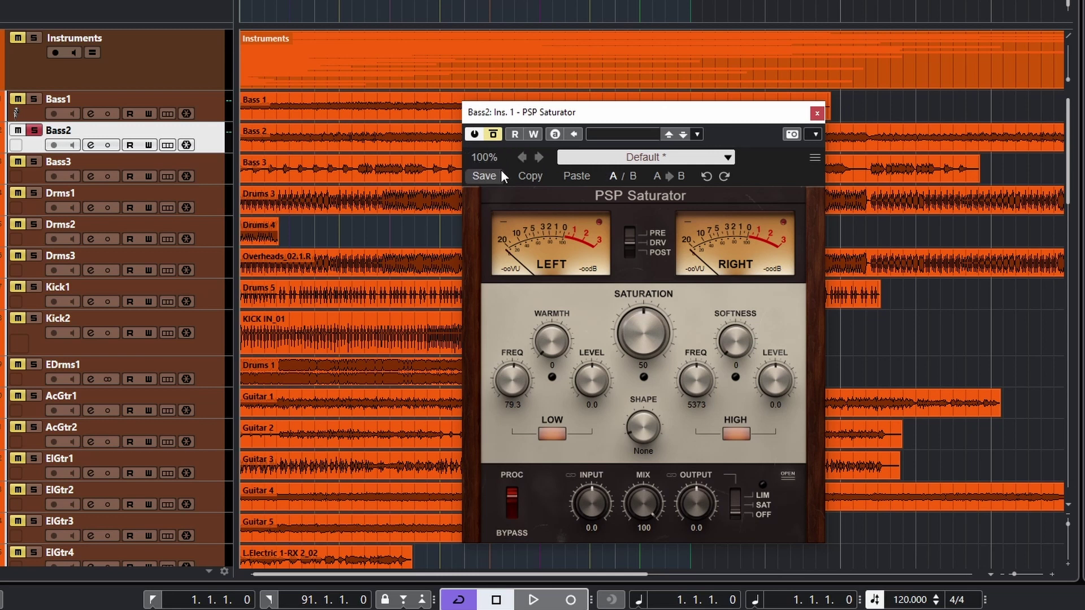
- Browse the factory preset list and view the plugin's options for manual, hints and version
{"action": "left_click", "coordinate": [728, 158]}
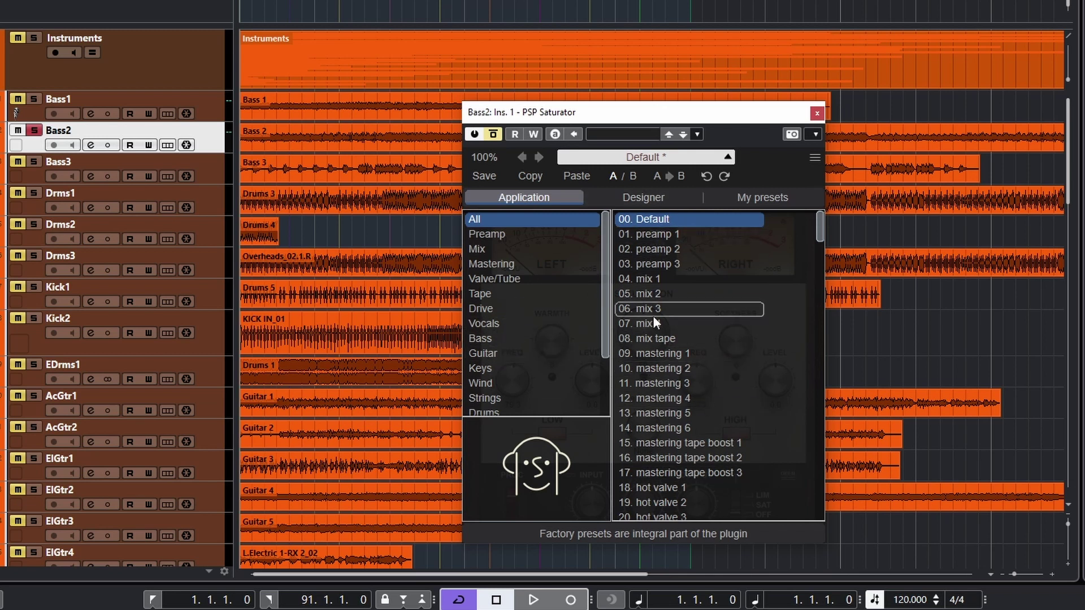
{"action": "scroll", "coordinate": [674, 481], "scroll_direction": "down", "scroll_amount": 4}
{"action": "scroll", "coordinate": [670, 469], "scroll_direction": "up", "scroll_amount": 4}
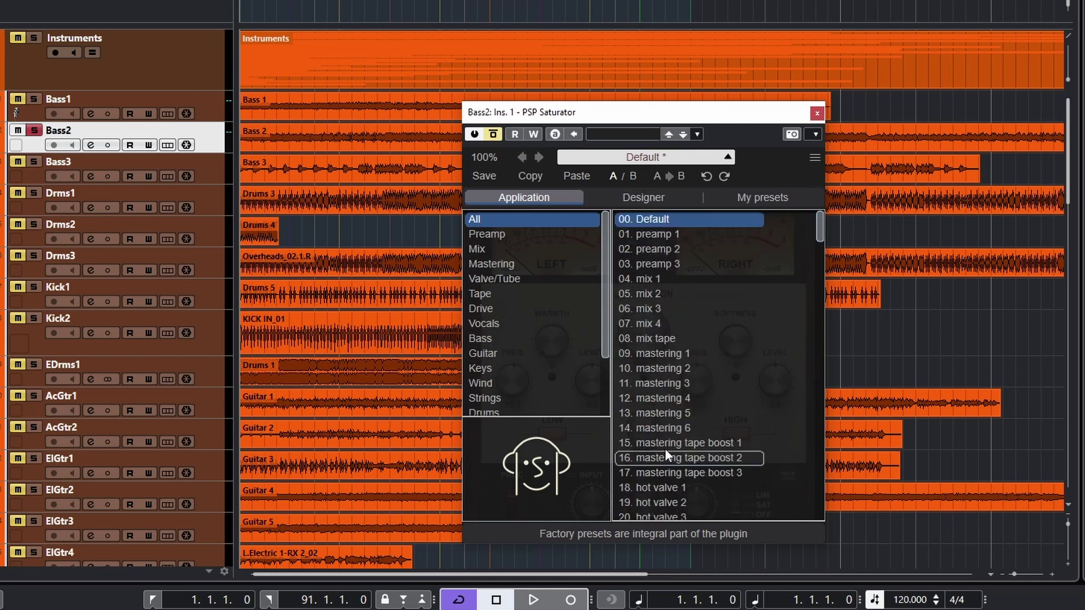
{"action": "left_click", "coordinate": [727, 157]}
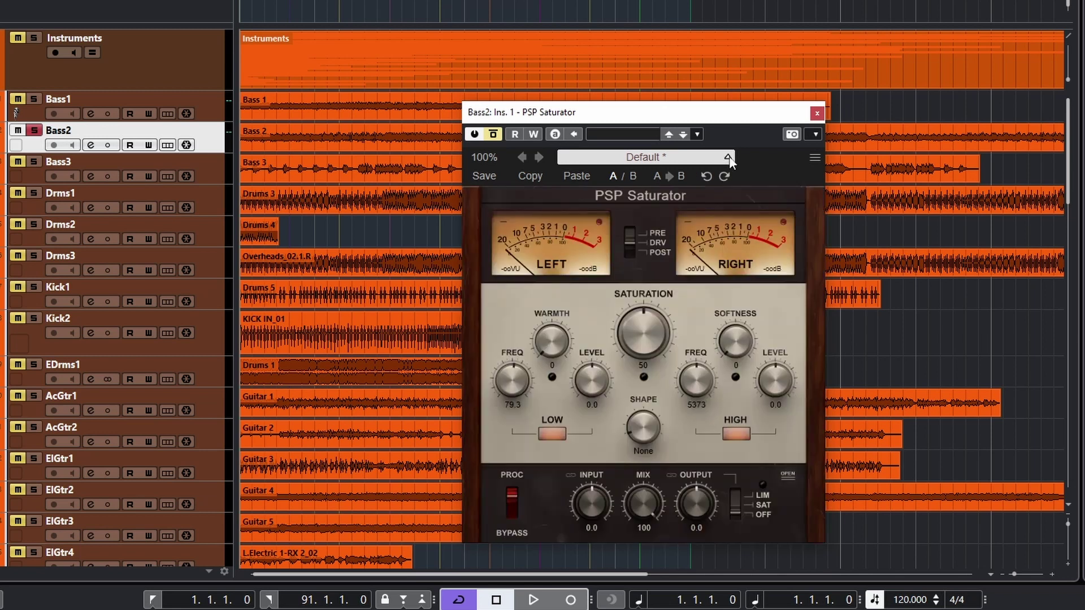
{"action": "left_click", "coordinate": [808, 159]}
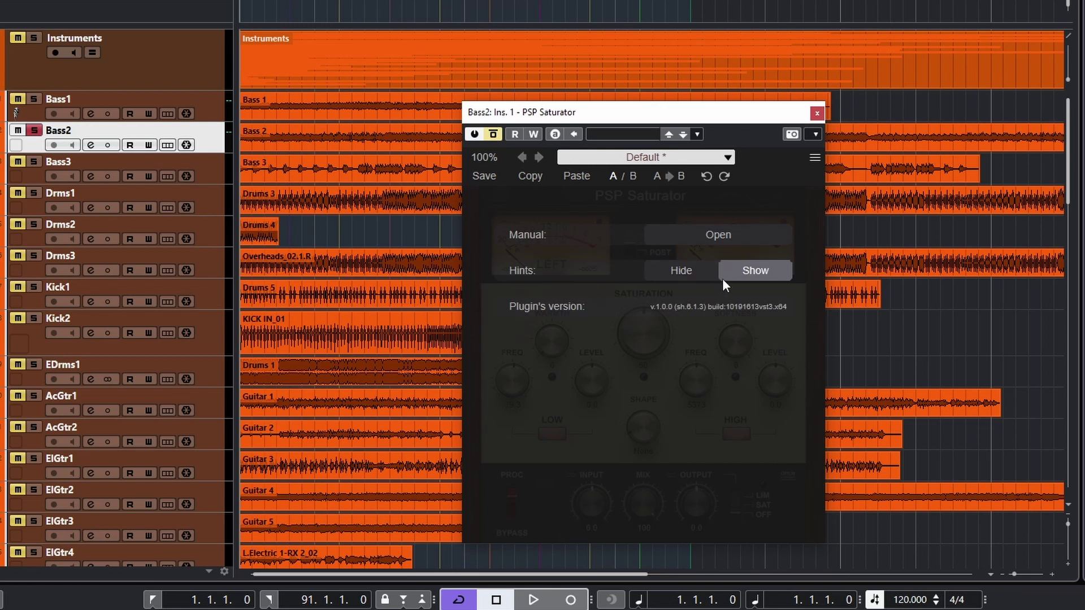
{"action": "left_click", "coordinate": [813, 159]}
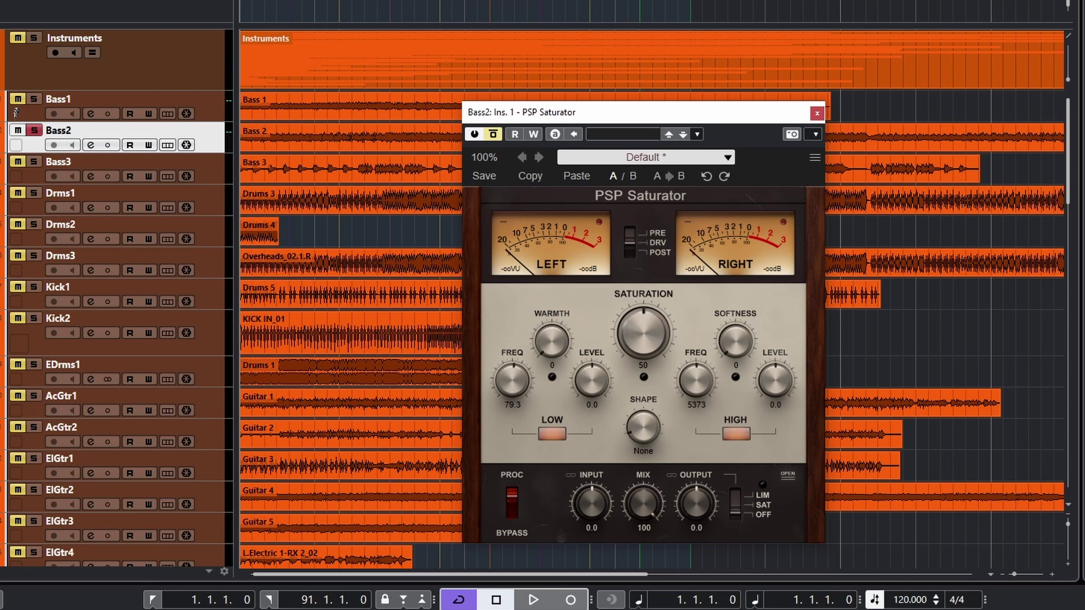
- Move the plugin window slightly higher, try the preamp 1 preset, and load the 00. Default preset
{"action": "left_click_drag", "start_coordinate": [627, 112], "coordinate": [622, 96]}
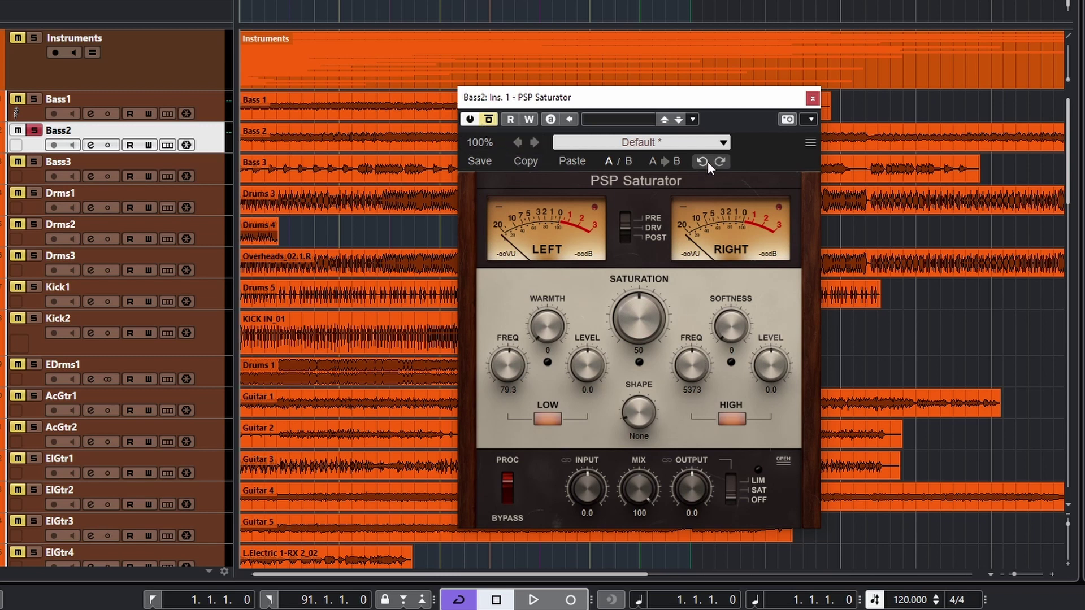
{"action": "left_click", "coordinate": [724, 144]}
{"action": "left_click", "coordinate": [656, 219]}
{"action": "left_click", "coordinate": [723, 143]}
{"action": "left_click", "coordinate": [724, 143]}
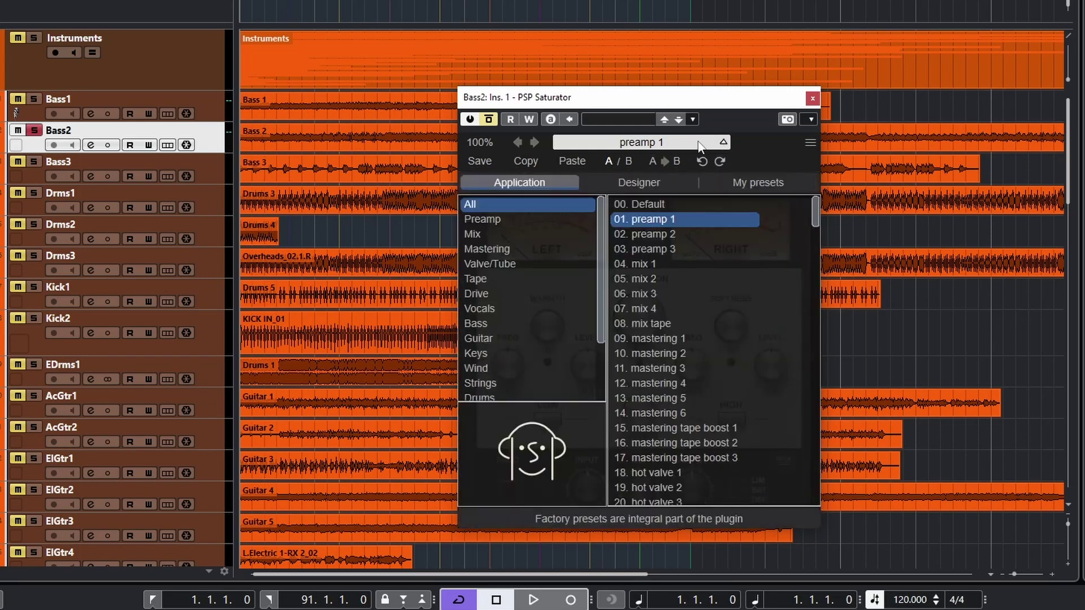
{"action": "left_click", "coordinate": [639, 203]}
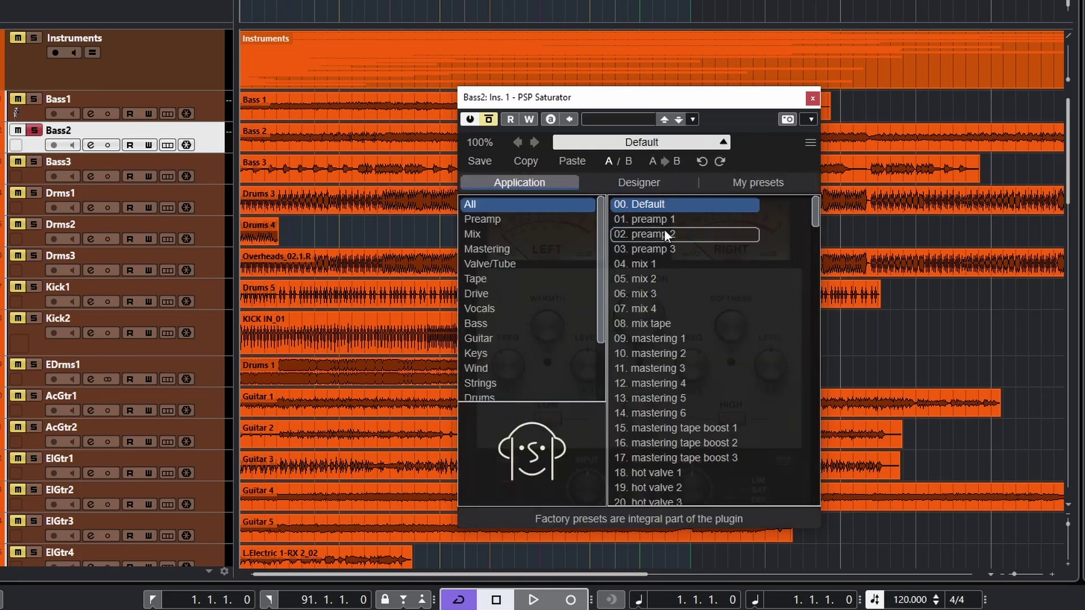
{"action": "left_click", "coordinate": [743, 147]}
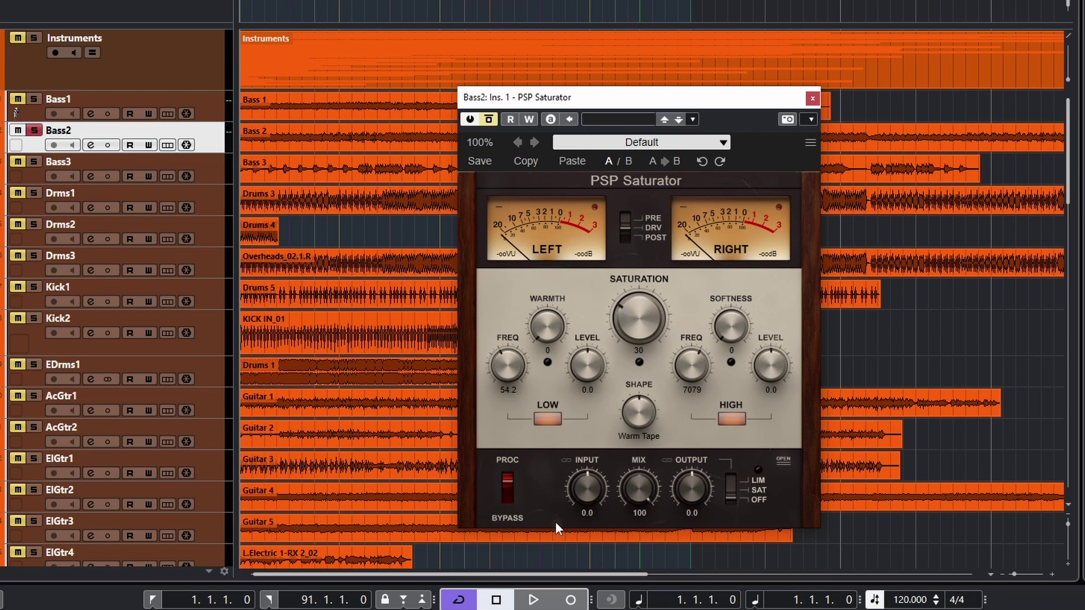
- Turn off the insert's host bypass and play the soloed Bass2 track, comparing the bypassed and processed sound
{"action": "left_click", "coordinate": [488, 120]}
{"action": "left_click", "coordinate": [510, 493]}
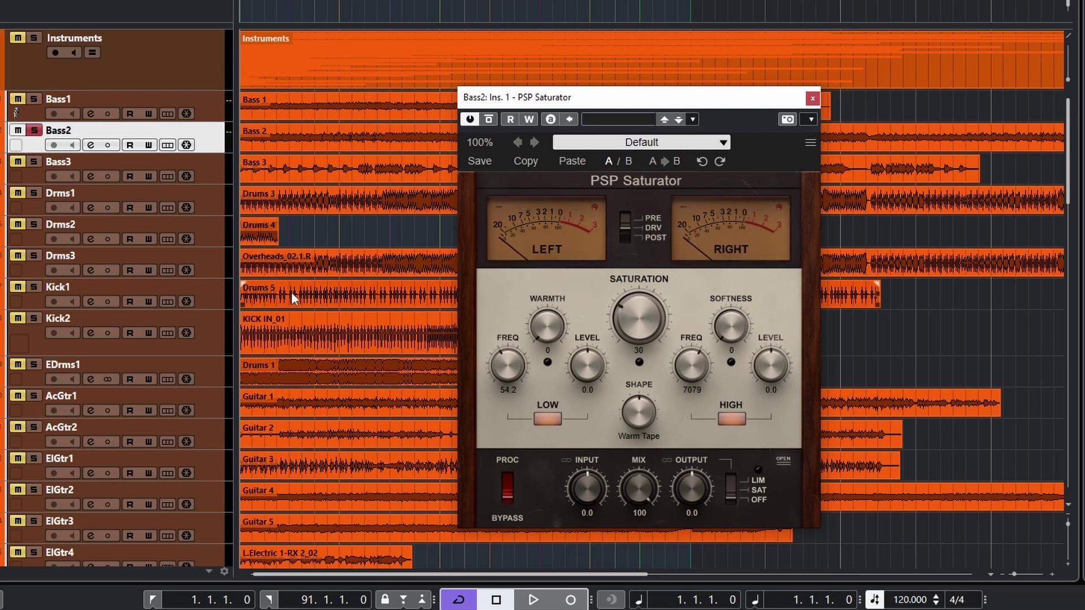
{"action": "key", "text": "space"}
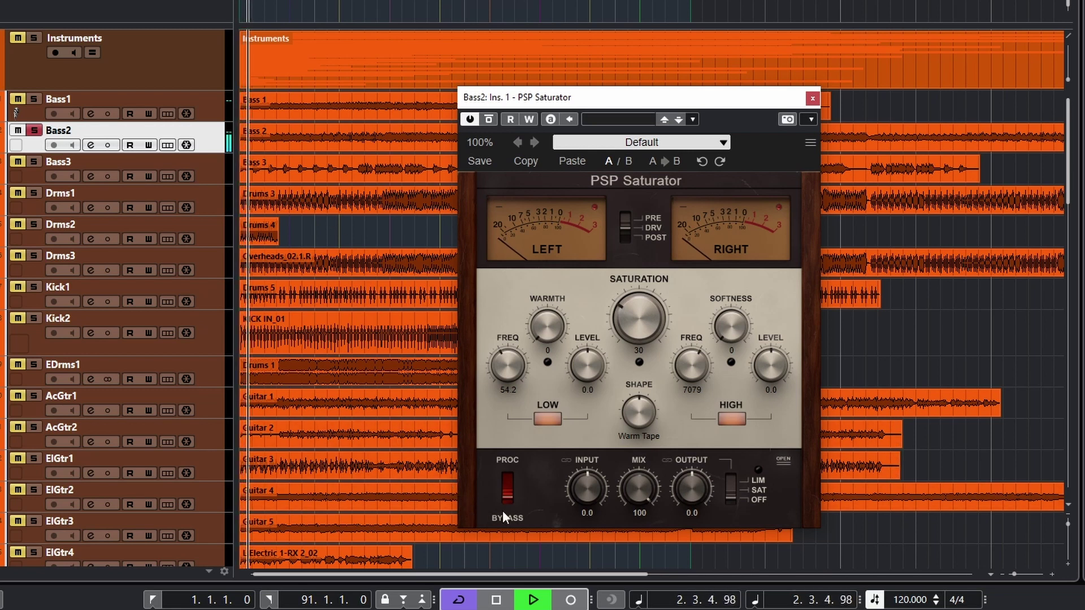
{"action": "left_click", "coordinate": [507, 481]}
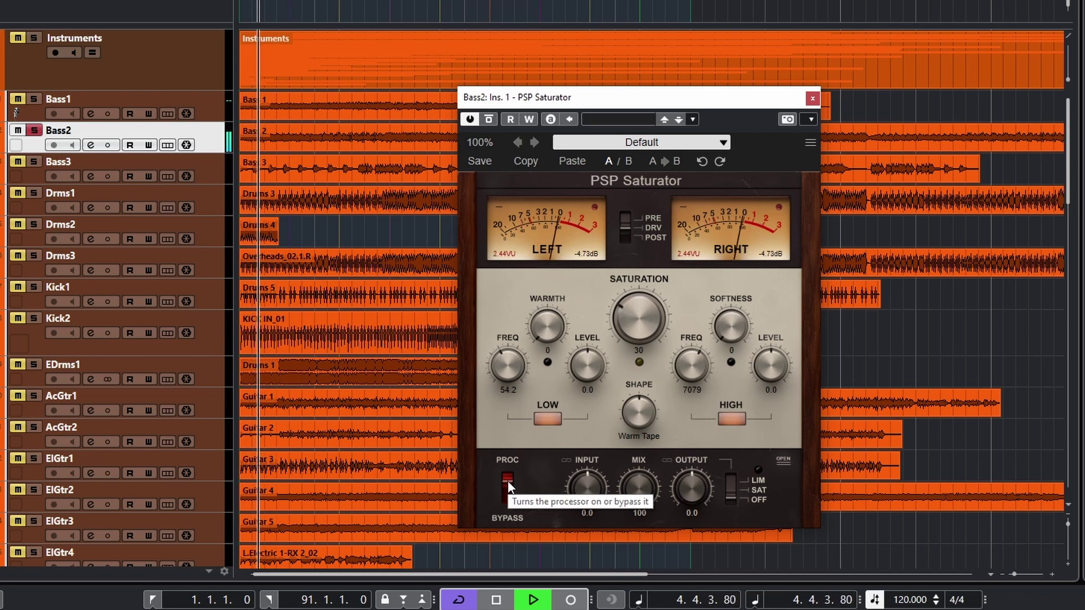
{"action": "left_click", "coordinate": [504, 511]}
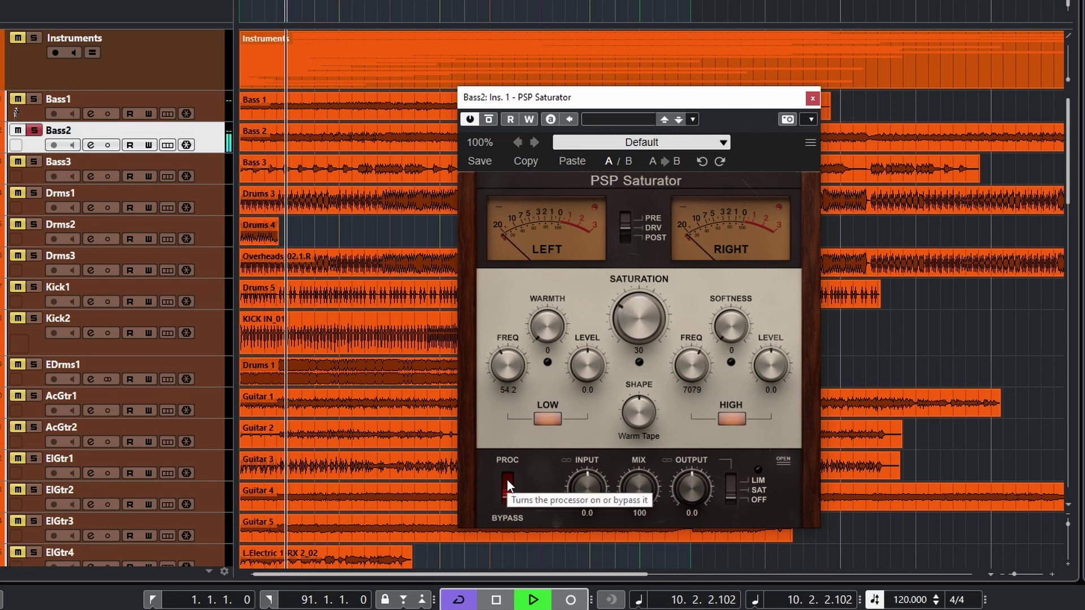
{"action": "left_click", "coordinate": [506, 481]}
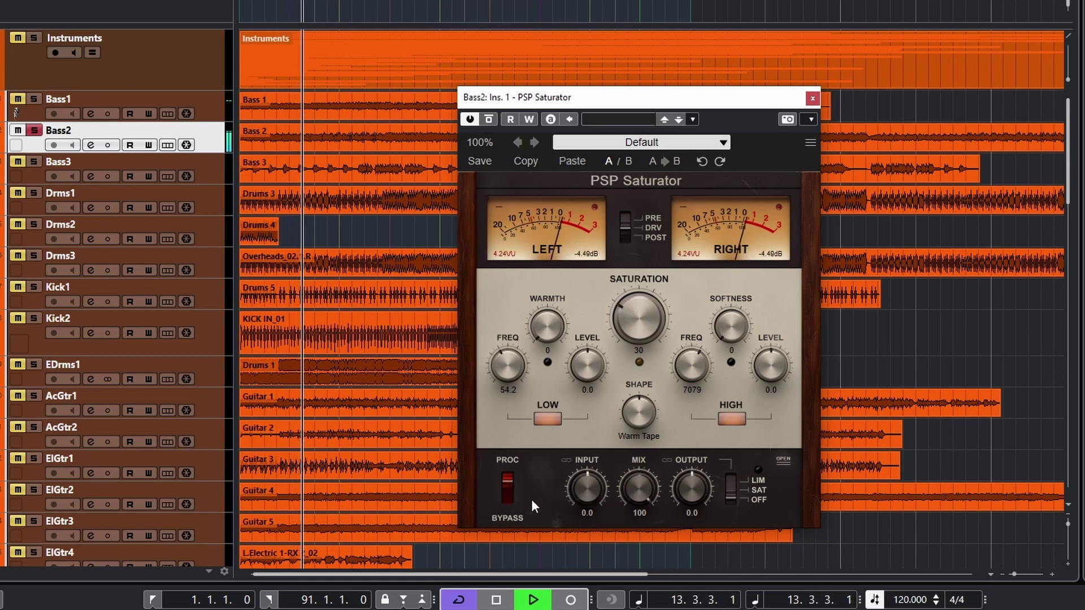
- Lower the Output level to -2.0 while the processor is bypassed and switch processing back on
{"action": "left_click", "coordinate": [507, 495]}
{"action": "left_click_drag", "start_coordinate": [696, 485], "coordinate": [693, 493]}
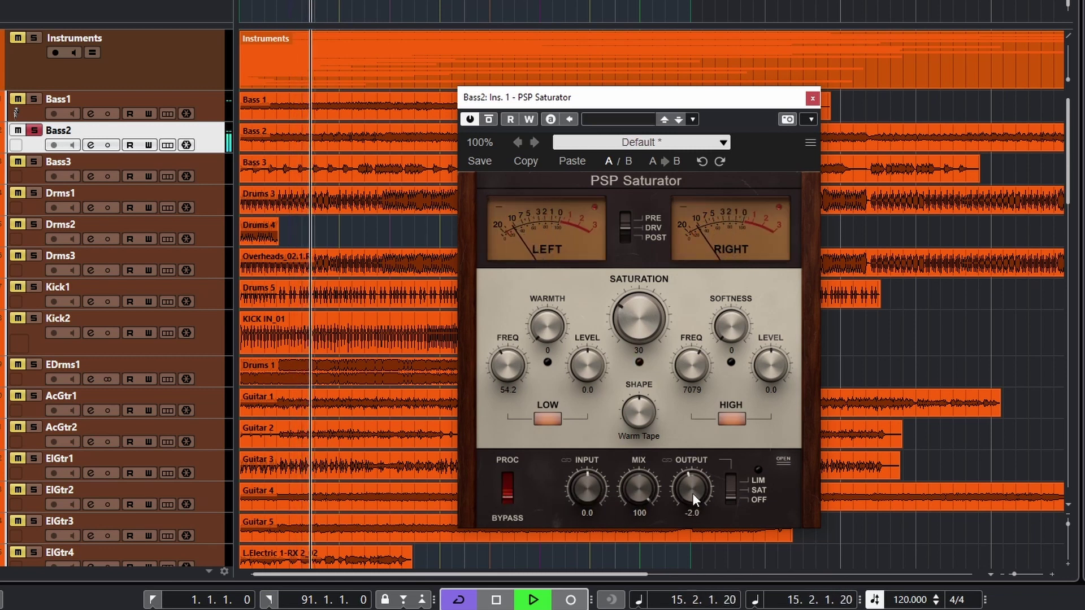
{"action": "left_click", "coordinate": [510, 476]}
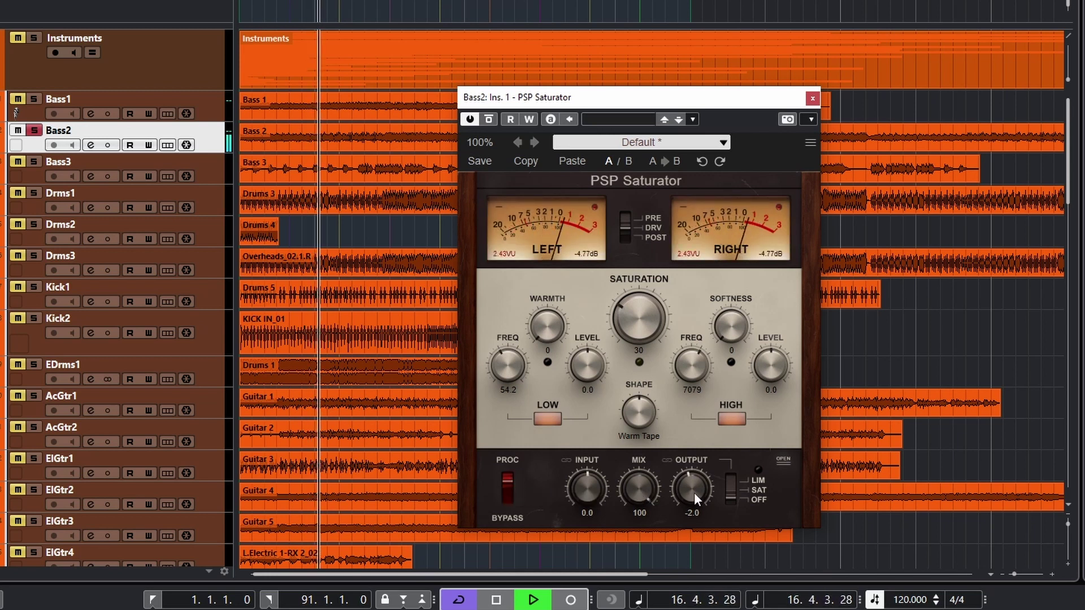
- Compare the level-matched bass with the processor bypassed and active during playback
{"action": "left_click", "coordinate": [507, 493]}
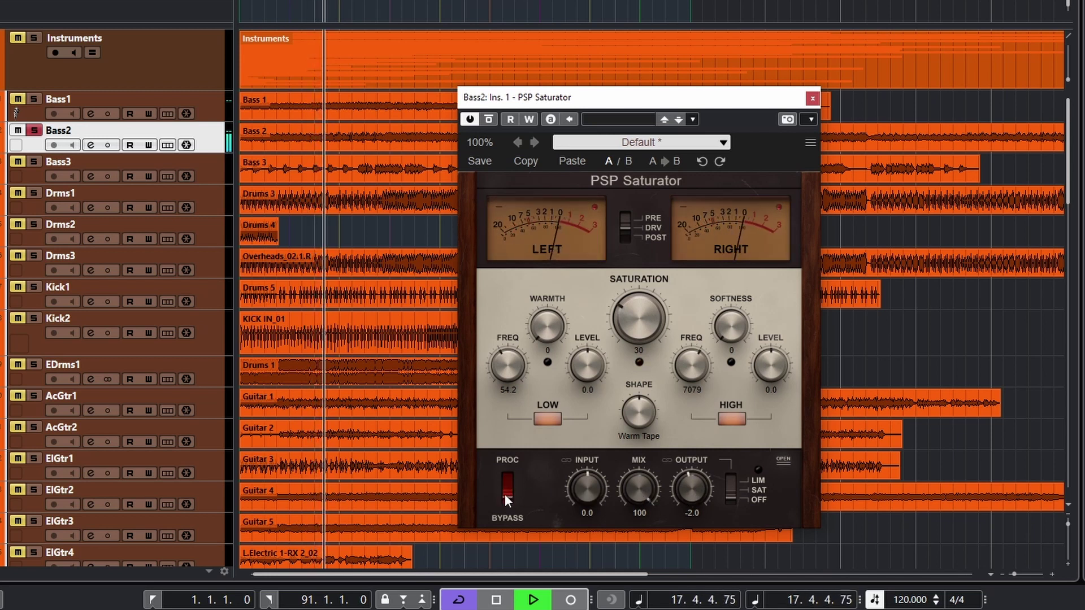
{"action": "left_click", "coordinate": [505, 478]}
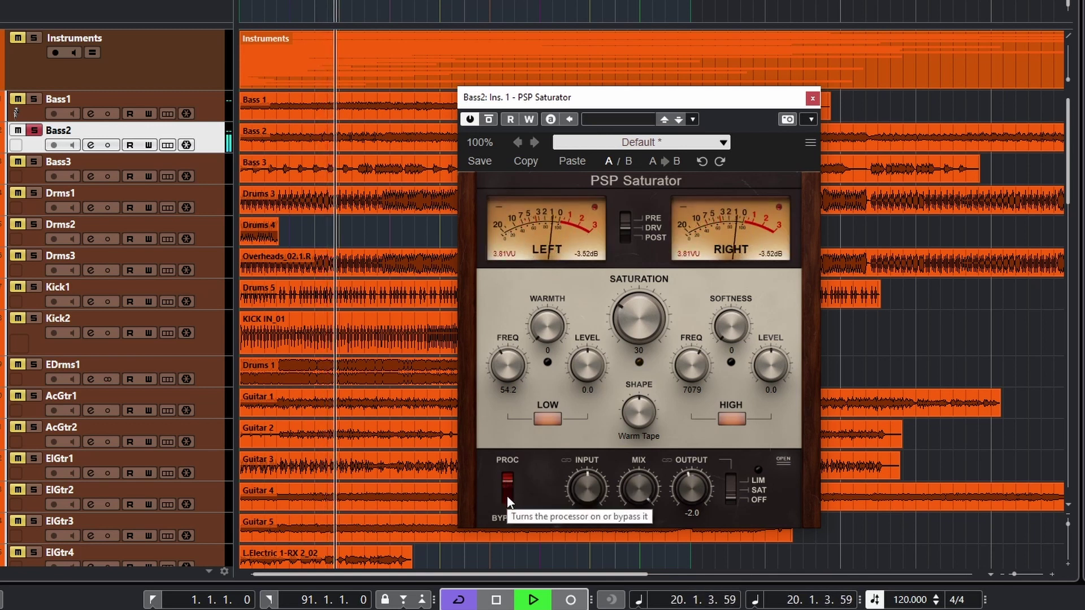
{"action": "left_click", "coordinate": [506, 498]}
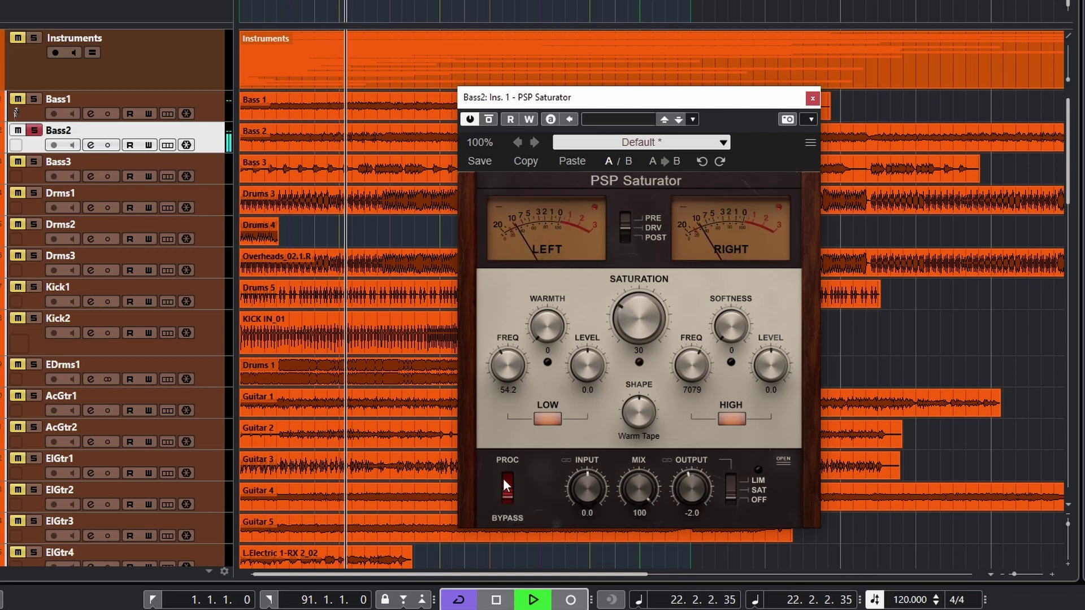
- Switch off the Low and High bands and compare the saturated bass against the bypassed signal
{"action": "left_click", "coordinate": [504, 480]}
{"action": "left_click", "coordinate": [506, 483]}
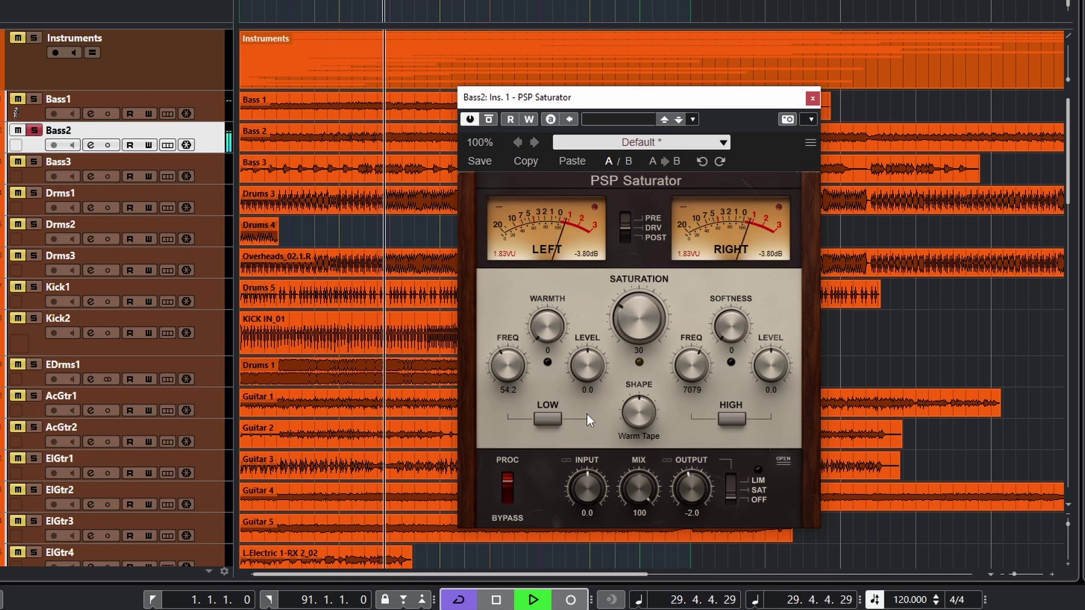
{"action": "left_click", "coordinate": [507, 496]}
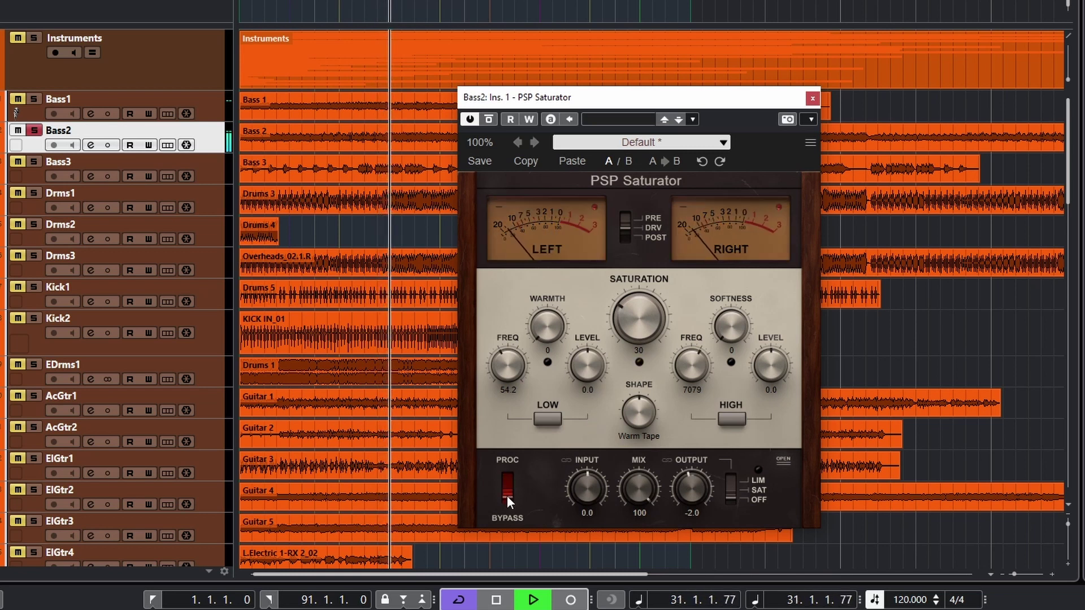
- Switch processing, the High band and the Low band on, and compare the bass with the bypassed signal before stopping playback
{"action": "left_click", "coordinate": [506, 475]}
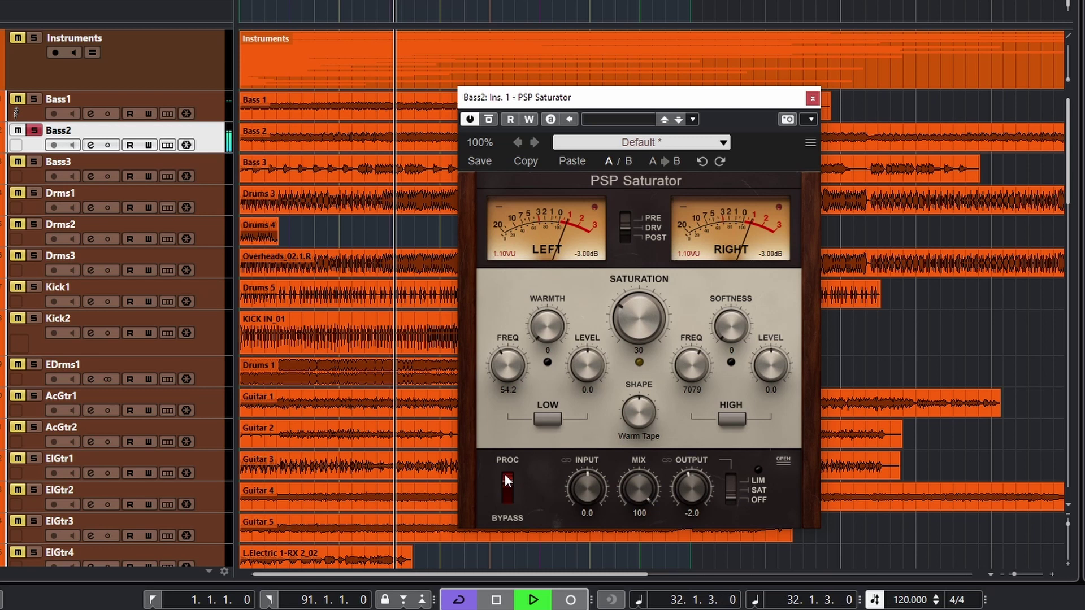
{"action": "left_click", "coordinate": [724, 415]}
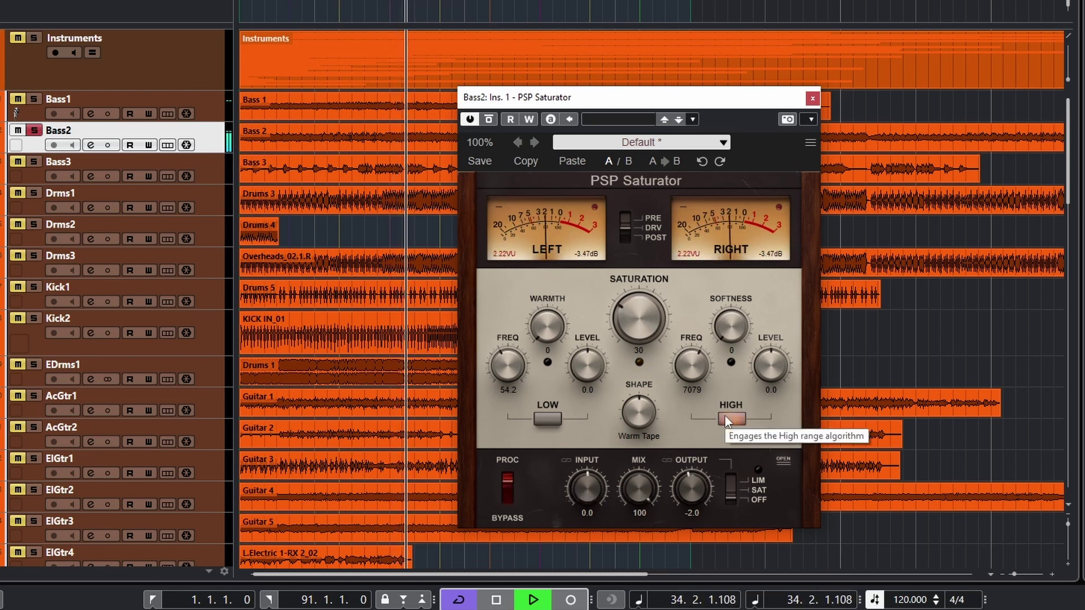
{"action": "left_click", "coordinate": [551, 419]}
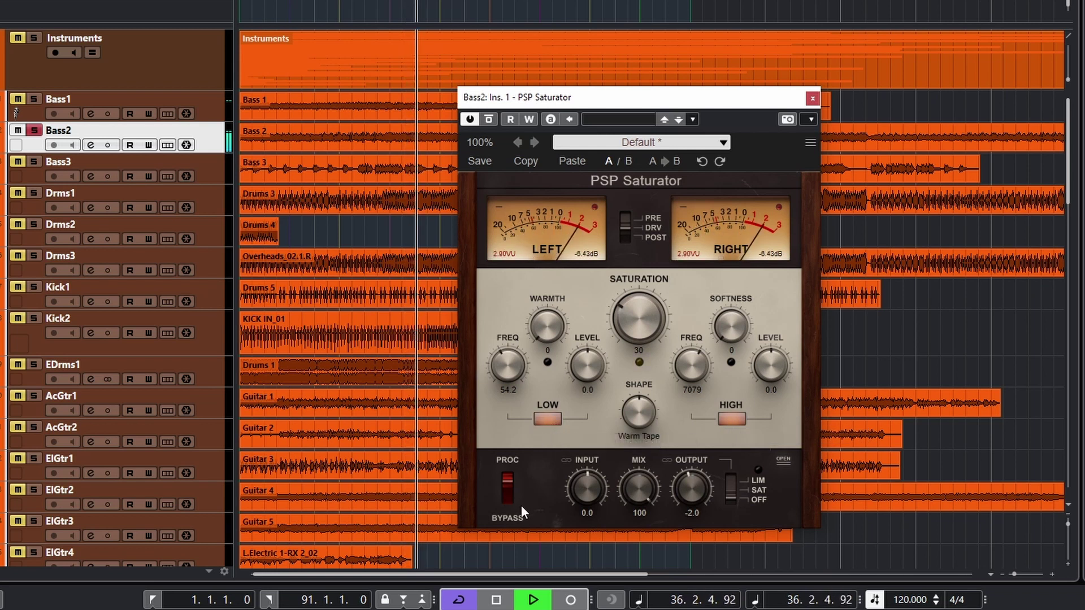
{"action": "left_click", "coordinate": [508, 497]}
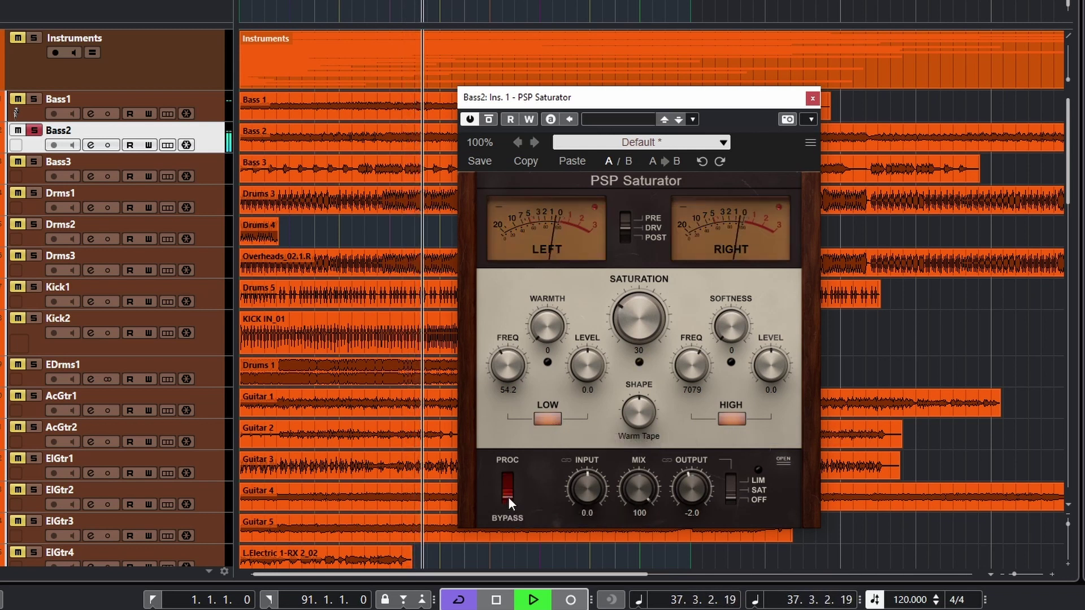
{"action": "left_click", "coordinate": [506, 482]}
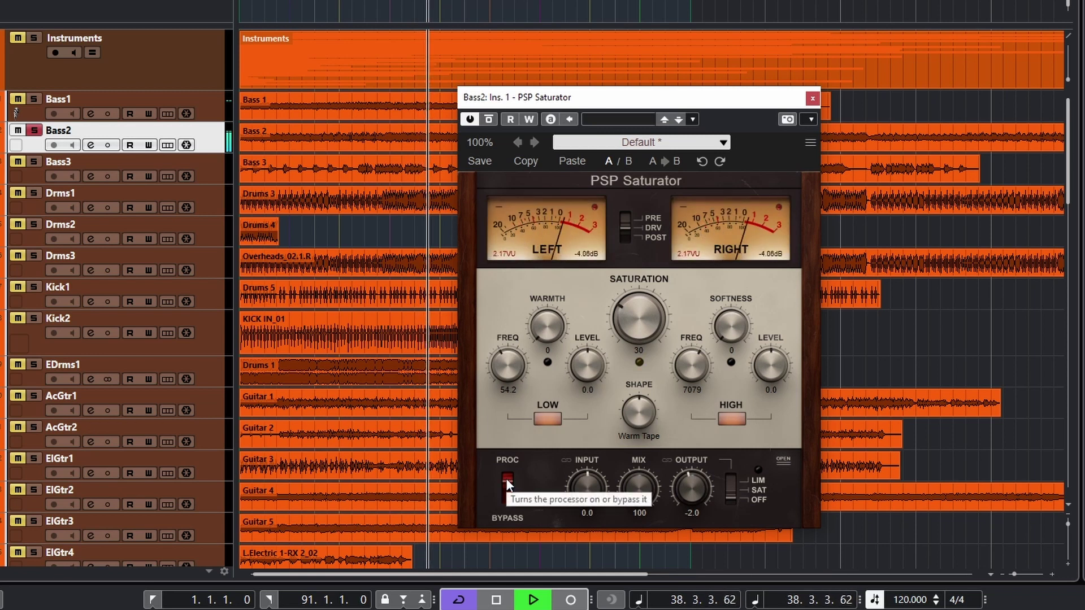
{"action": "key", "text": "space"}
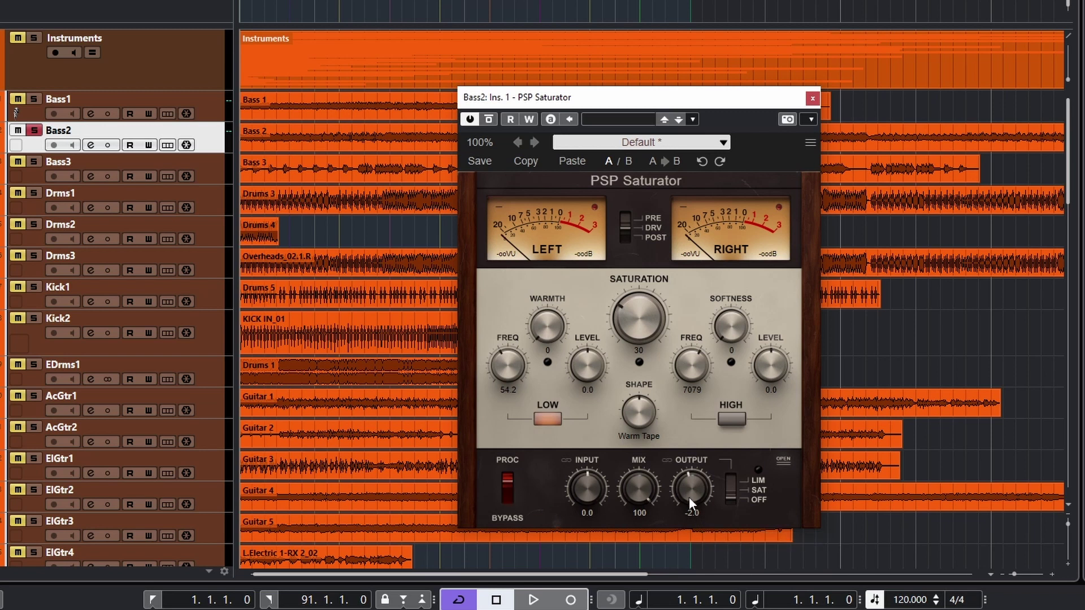
- Play the bass while raising the Low band's Warmth to 100 and setting its frequency to 101
{"action": "key", "text": "space"}
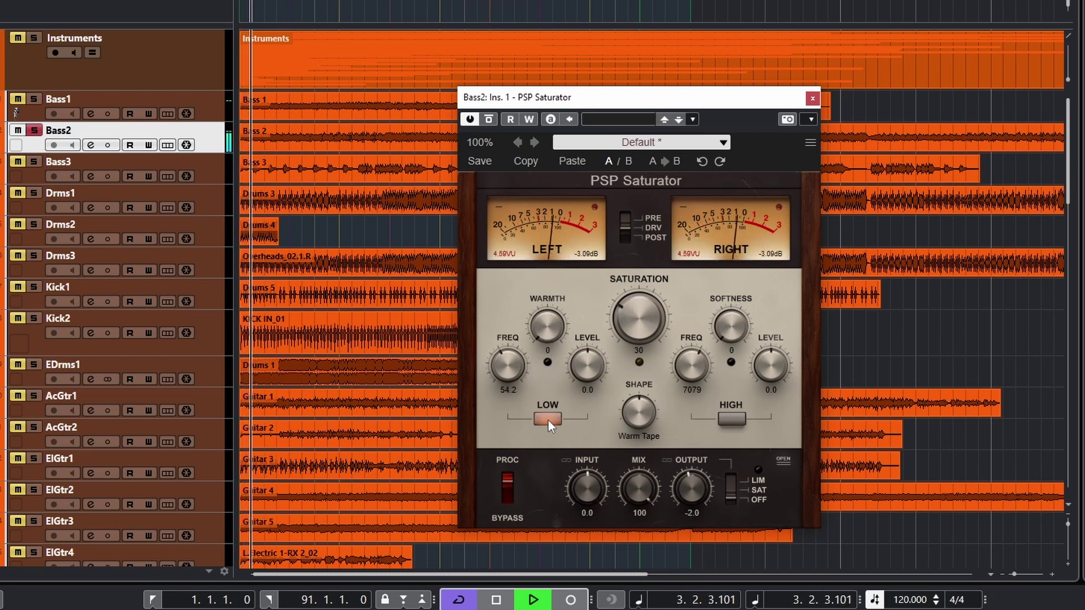
{"action": "left_click_drag", "start_coordinate": [537, 331], "coordinate": [531, 161]}
{"action": "left_click_drag", "start_coordinate": [507, 352], "coordinate": [544, 277]}
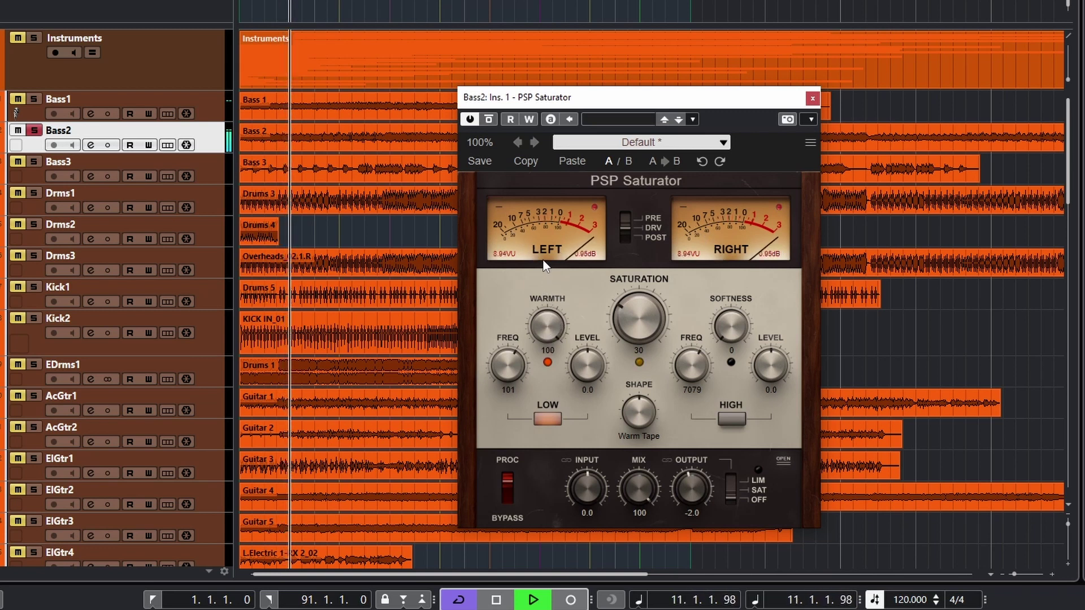
- Audition the Low band's Warmth at 0 and at about 39, toggling the band off and on for each setting
{"action": "left_click_drag", "start_coordinate": [543, 266], "coordinate": [552, 446]}
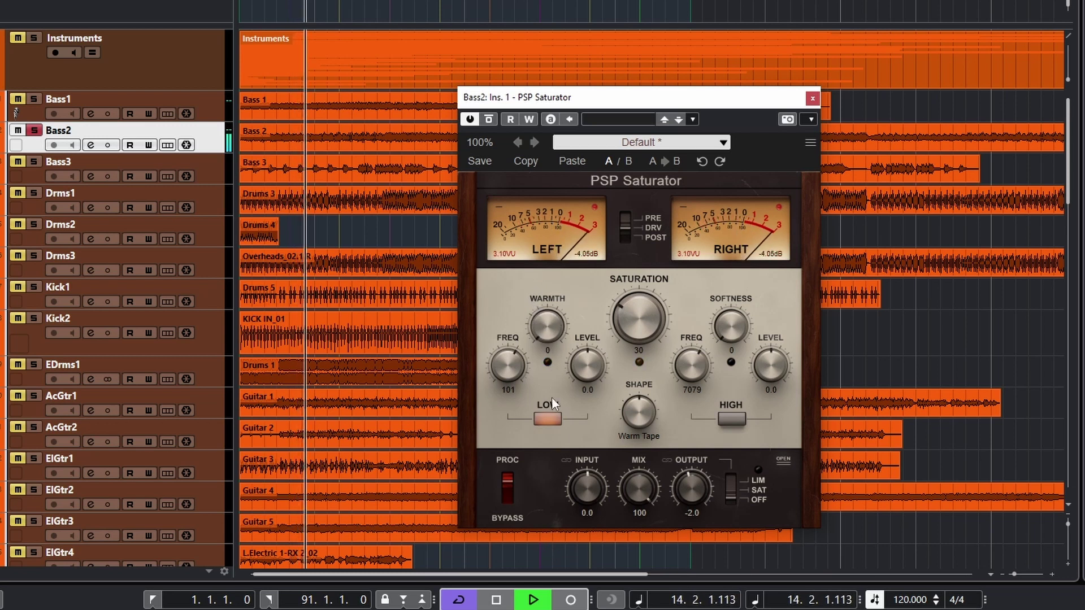
{"action": "left_click", "coordinate": [550, 419]}
{"action": "left_click", "coordinate": [550, 420]}
{"action": "left_click_drag", "start_coordinate": [543, 323], "coordinate": [548, 252]}
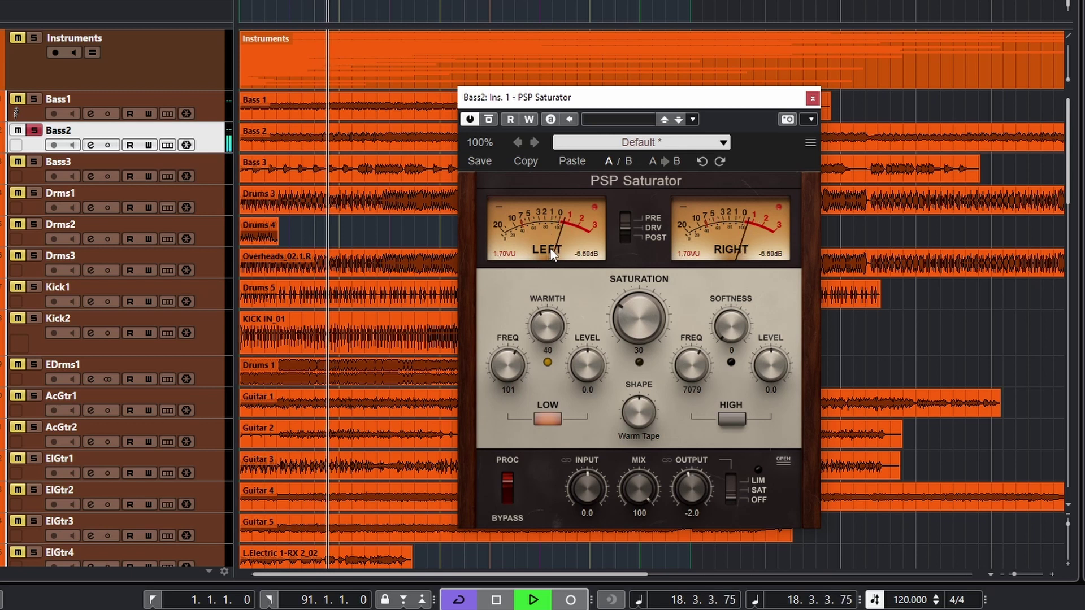
{"action": "left_click", "coordinate": [554, 418]}
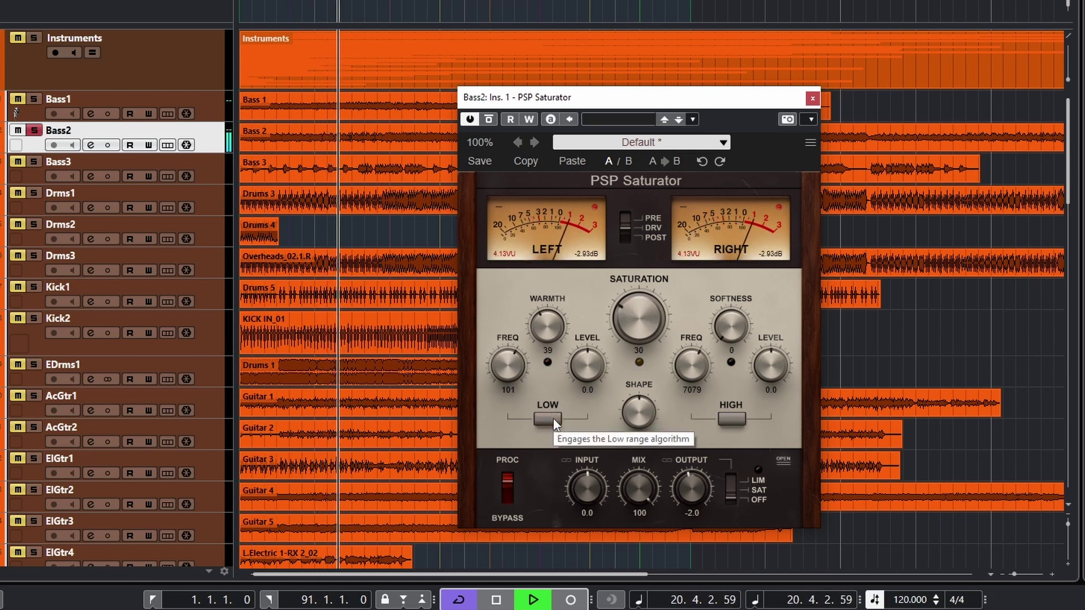
{"action": "left_click", "coordinate": [547, 419]}
- Set the Low band's Warmth to 70 and compare the bass with the band off and on
{"action": "left_click_drag", "start_coordinate": [543, 331], "coordinate": [541, 255]}
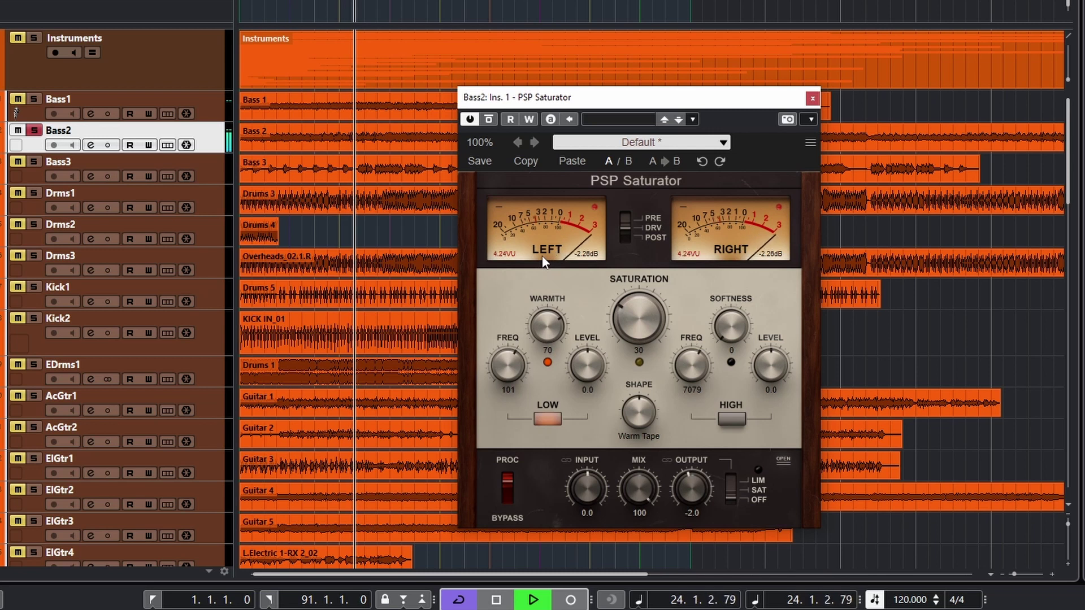
{"action": "left_click", "coordinate": [547, 420]}
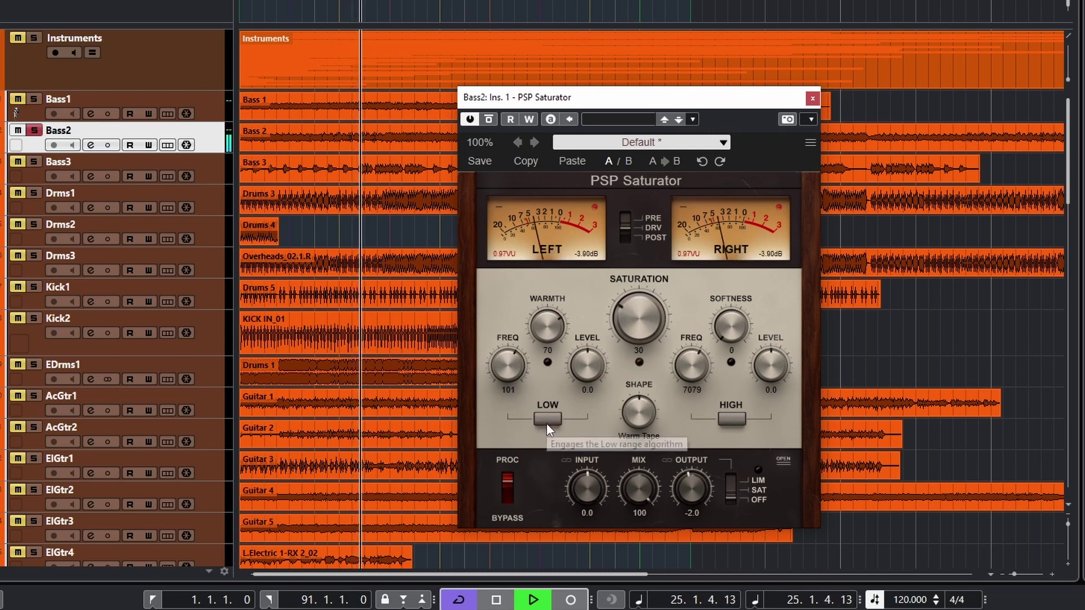
{"action": "left_click", "coordinate": [547, 420]}
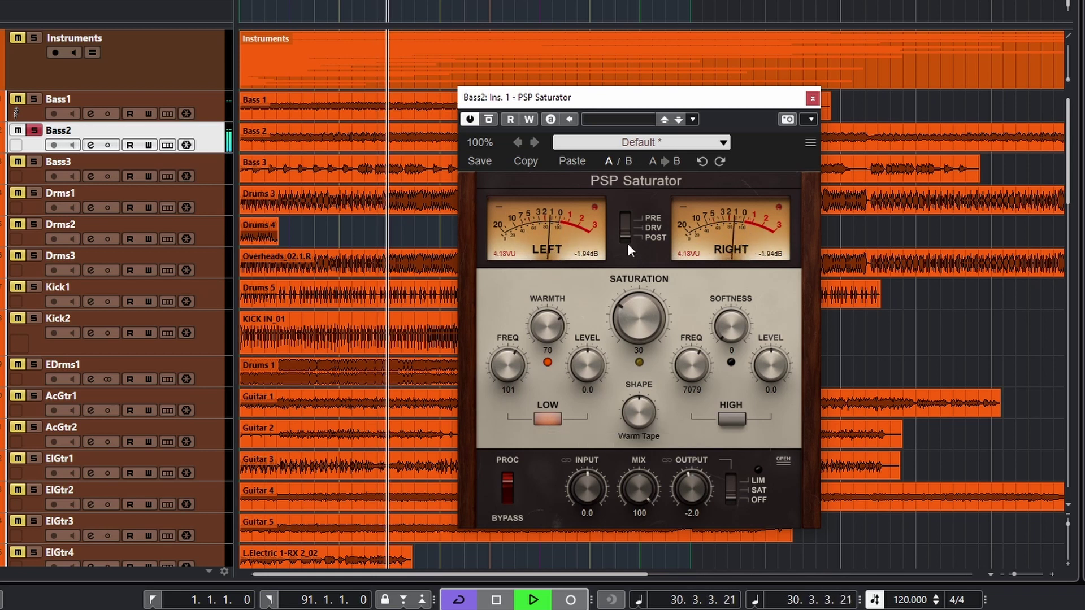
- Compare the meters in PRE and POST modes during playback and return them to DRV mode
{"action": "left_click", "coordinate": [624, 219]}
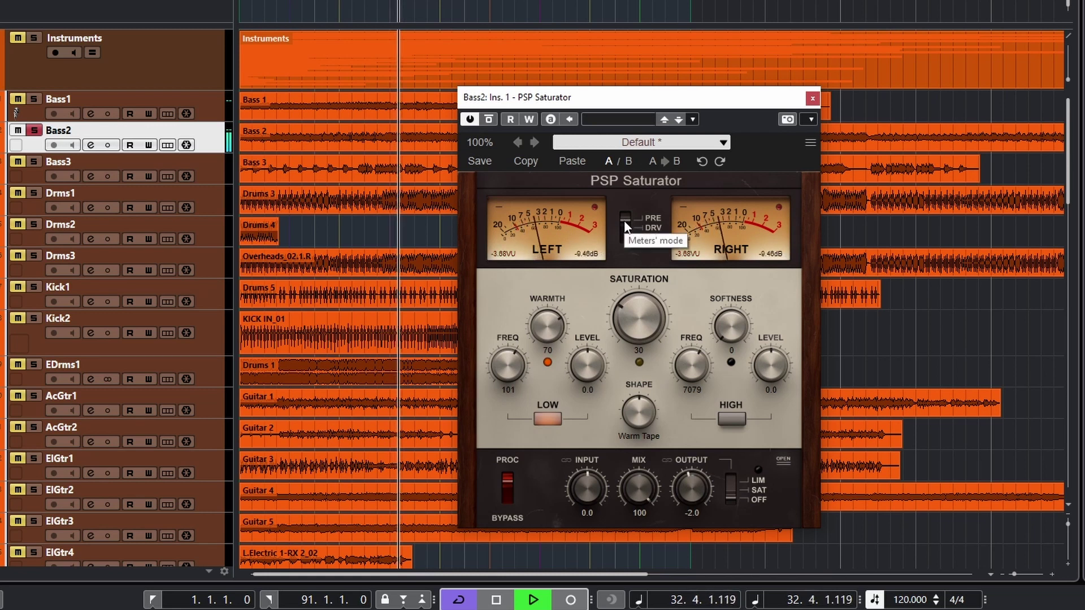
{"action": "left_click", "coordinate": [625, 236]}
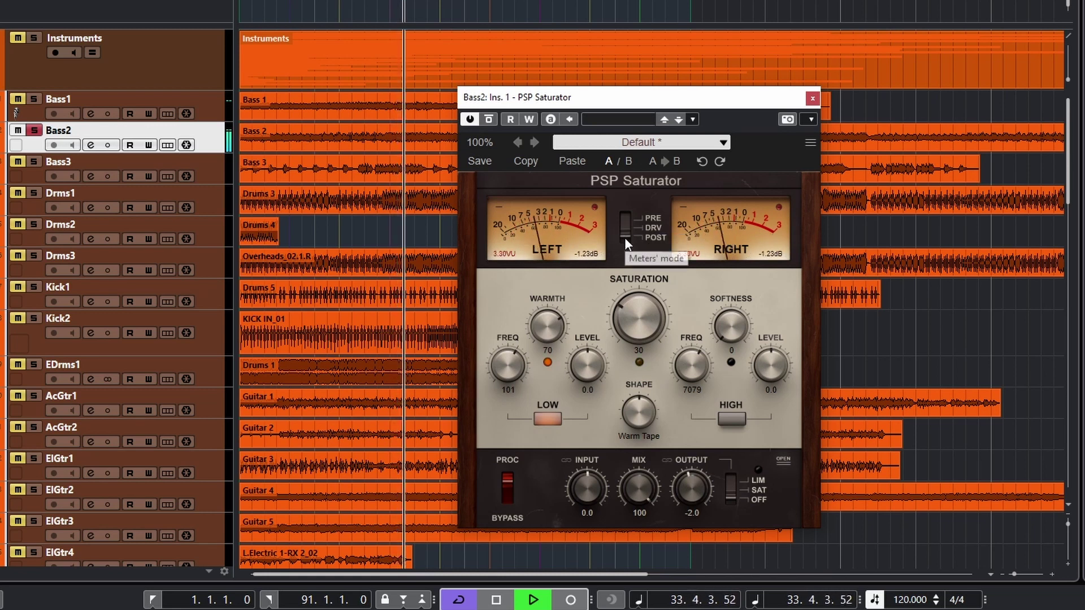
{"action": "left_click", "coordinate": [625, 229]}
- Switch off the Low band and replay the bass from the start with the saturation Shape set to None
{"action": "left_click", "coordinate": [542, 427]}
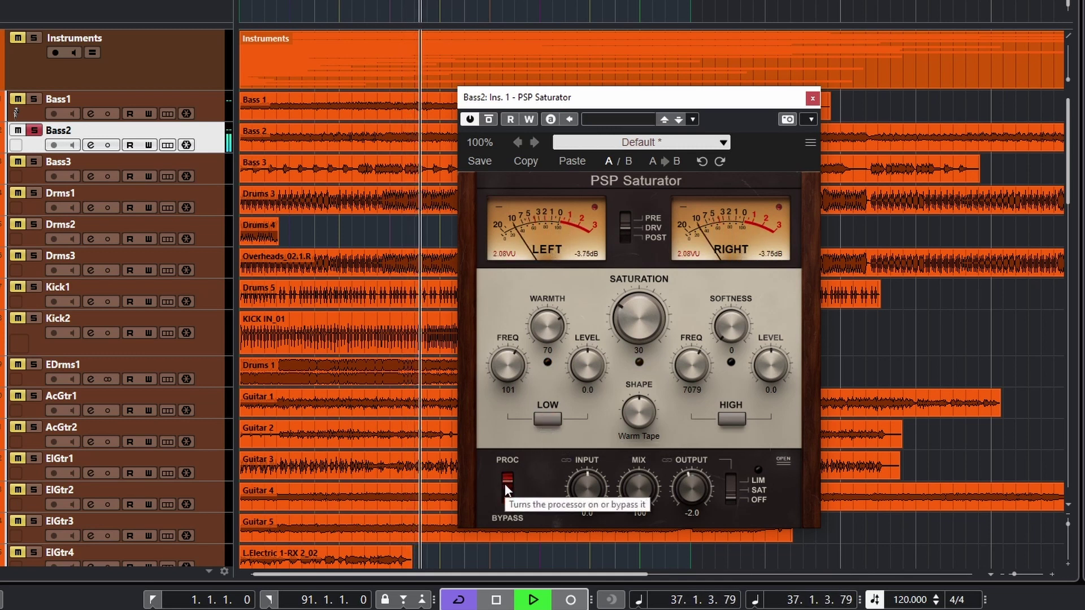
{"action": "key", "text": "space"}
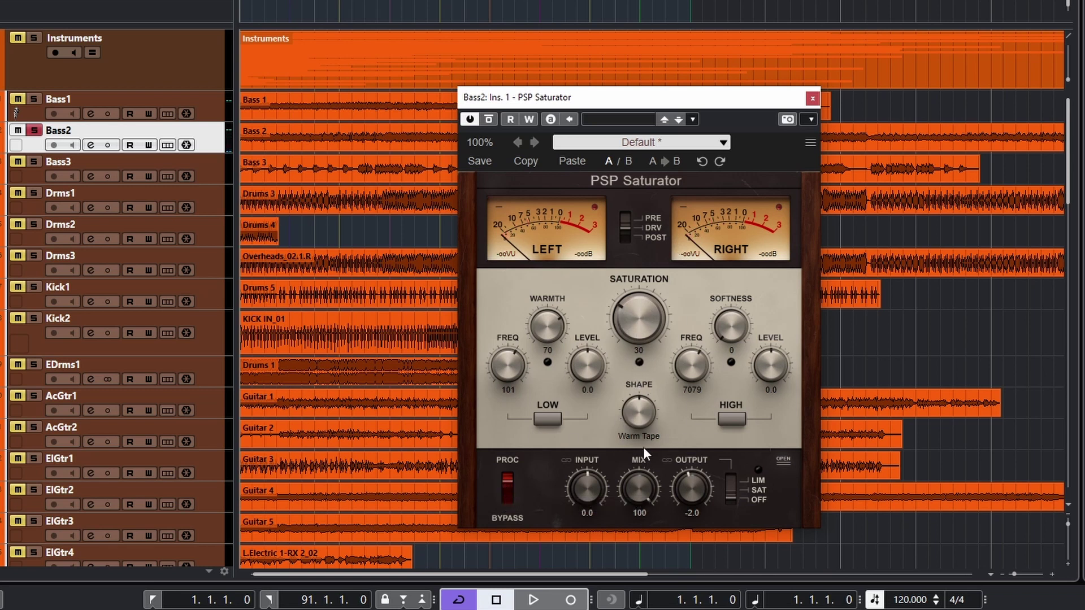
{"action": "key", "text": "space"}
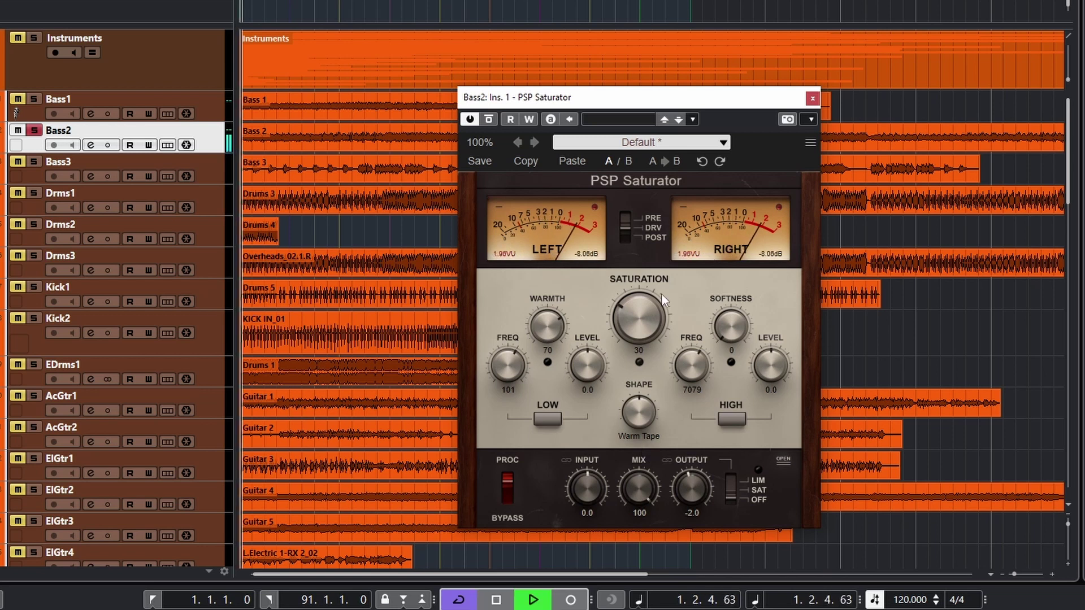
{"action": "left_click_drag", "start_coordinate": [645, 406], "coordinate": [641, 419]}
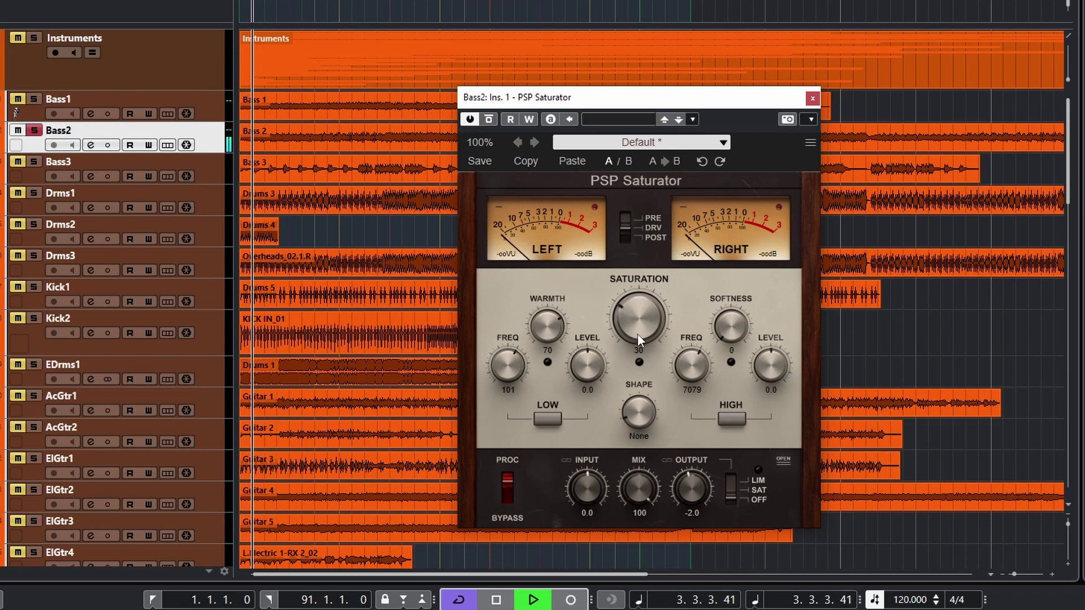
- Audition the Soft Valve, Med Valve, Hard Valve and Warm Tape saturation shapes in turn on the playing bass
{"action": "left_click_drag", "start_coordinate": [643, 422], "coordinate": [642, 408]}
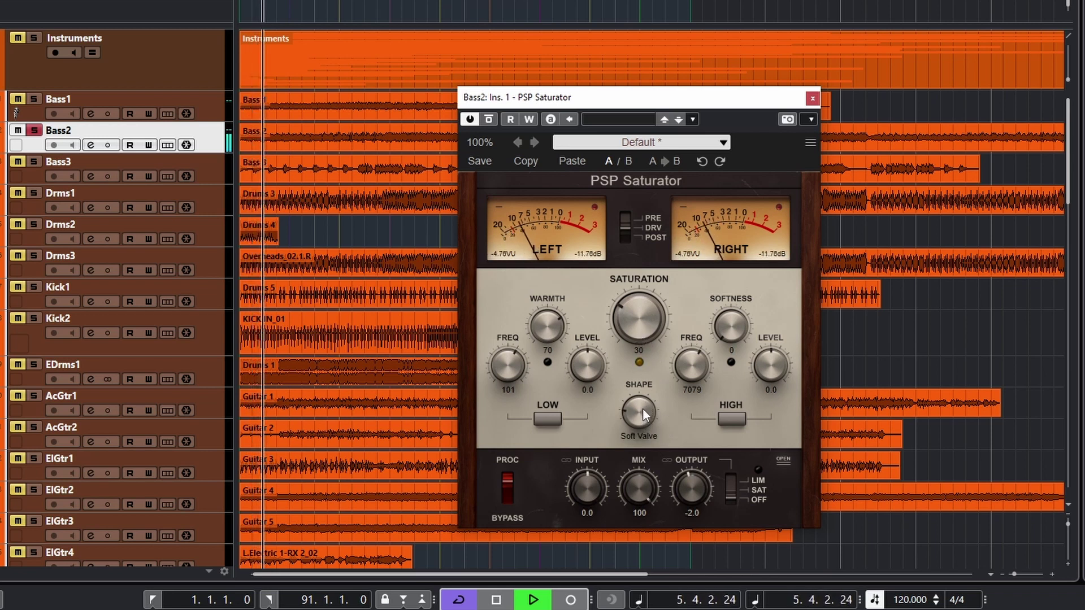
{"action": "mouse_move", "coordinate": [642, 409]}
{"action": "left_mouse_down"}
{"action": "mouse_move", "coordinate": [649, 450]}
{"action": "mouse_move", "coordinate": [642, 407]}
{"action": "left_mouse_up"}
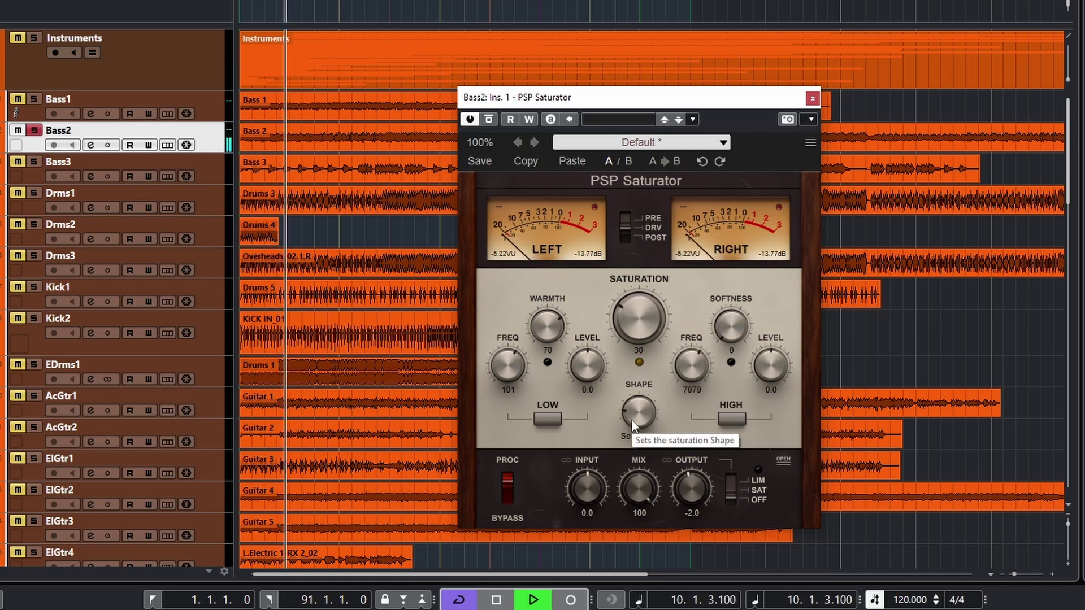
{"action": "left_click_drag", "start_coordinate": [632, 420], "coordinate": [633, 408]}
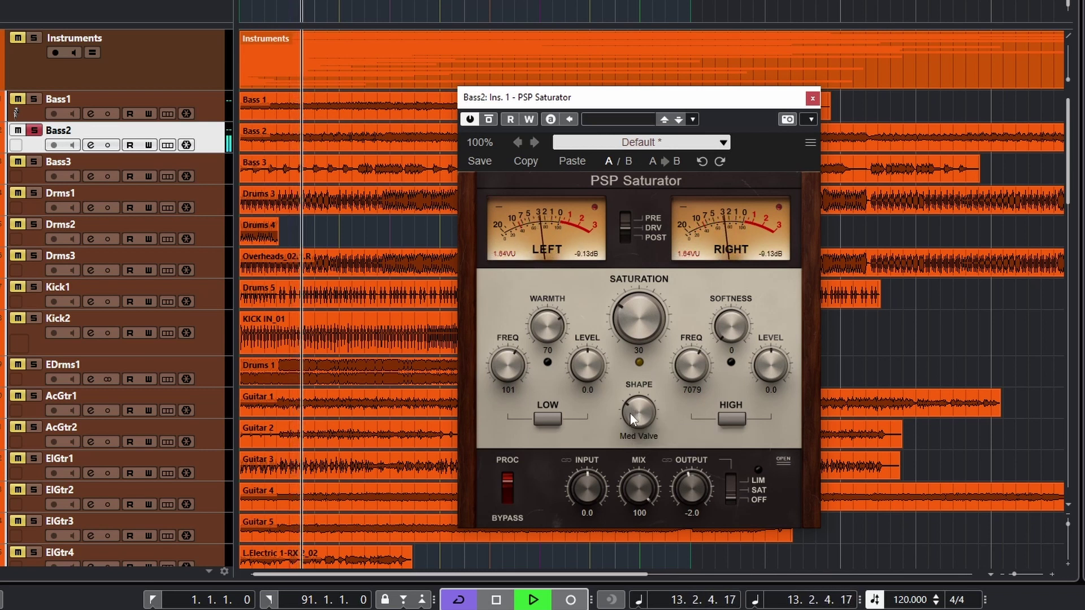
{"action": "left_click_drag", "start_coordinate": [630, 413], "coordinate": [631, 402]}
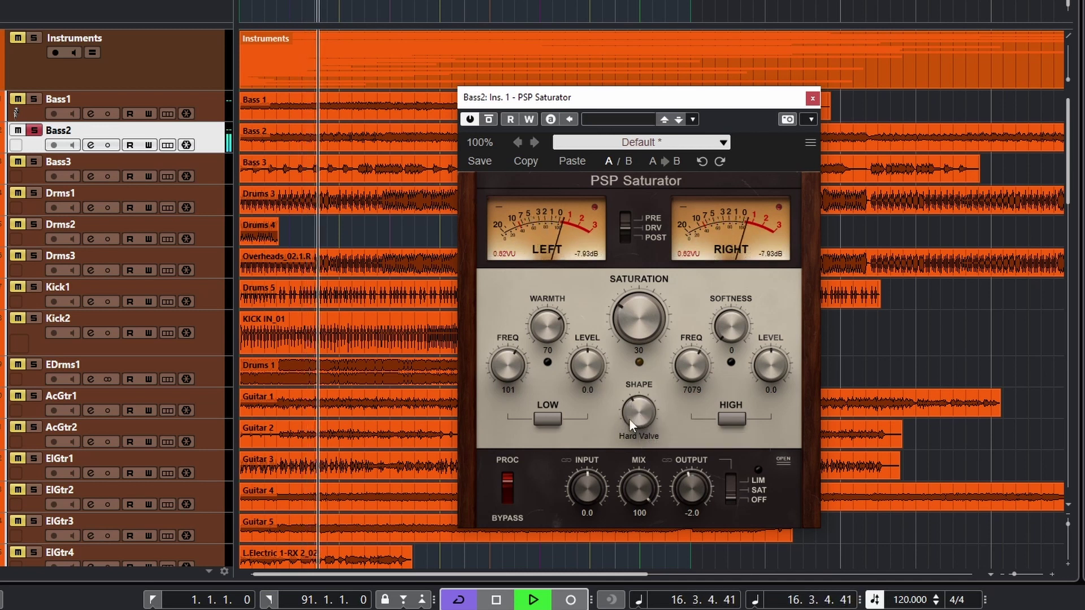
{"action": "left_click_drag", "start_coordinate": [633, 412], "coordinate": [630, 405]}
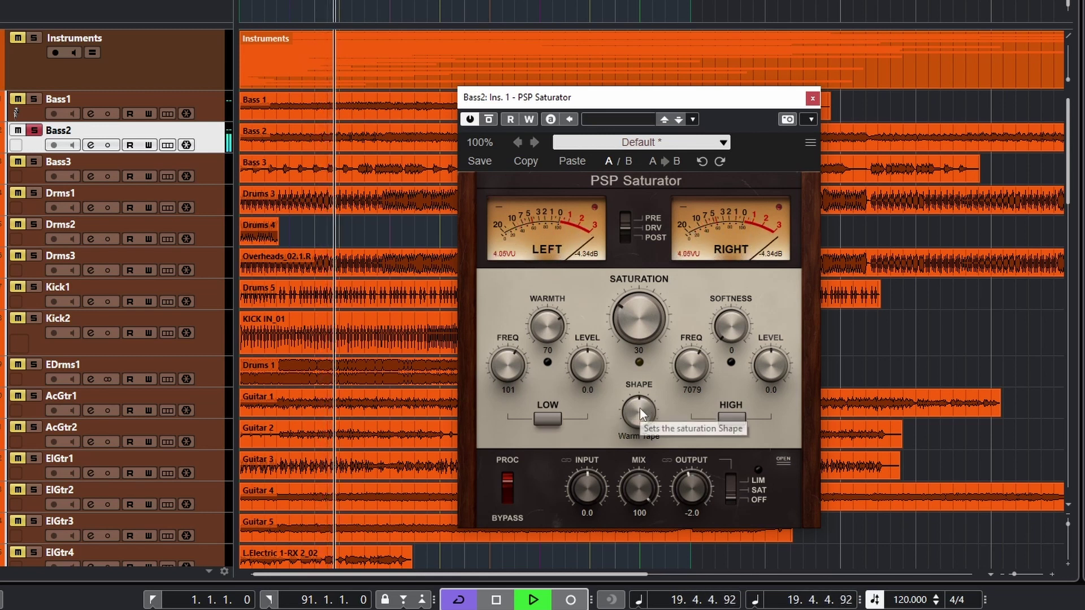
- Set the saturation Shape to Ram and compare it with the bypassed signal
{"action": "mouse_move", "coordinate": [632, 412]}
{"action": "left_mouse_down"}
{"action": "mouse_move", "coordinate": [632, 400]}
{"action": "mouse_move", "coordinate": [636, 416]}
{"action": "left_mouse_up"}
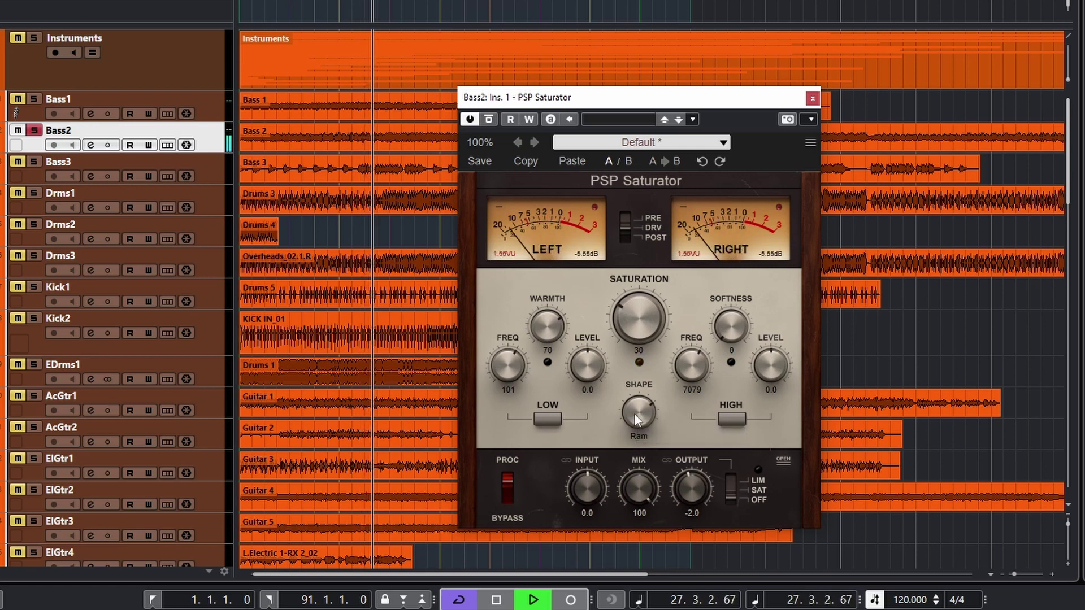
{"action": "left_click", "coordinate": [508, 489]}
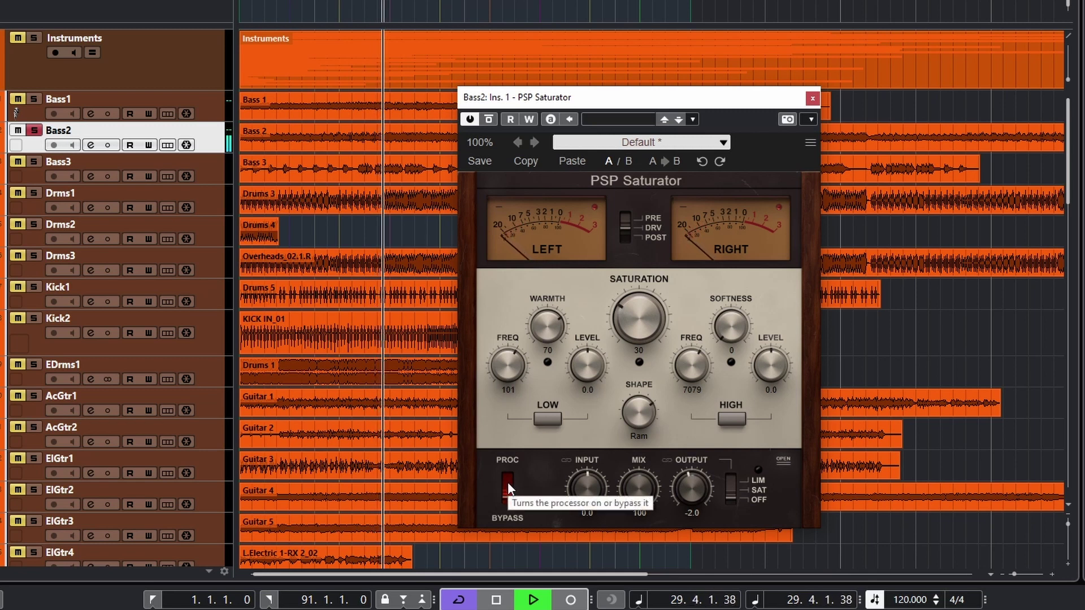
{"action": "left_click", "coordinate": [508, 483]}
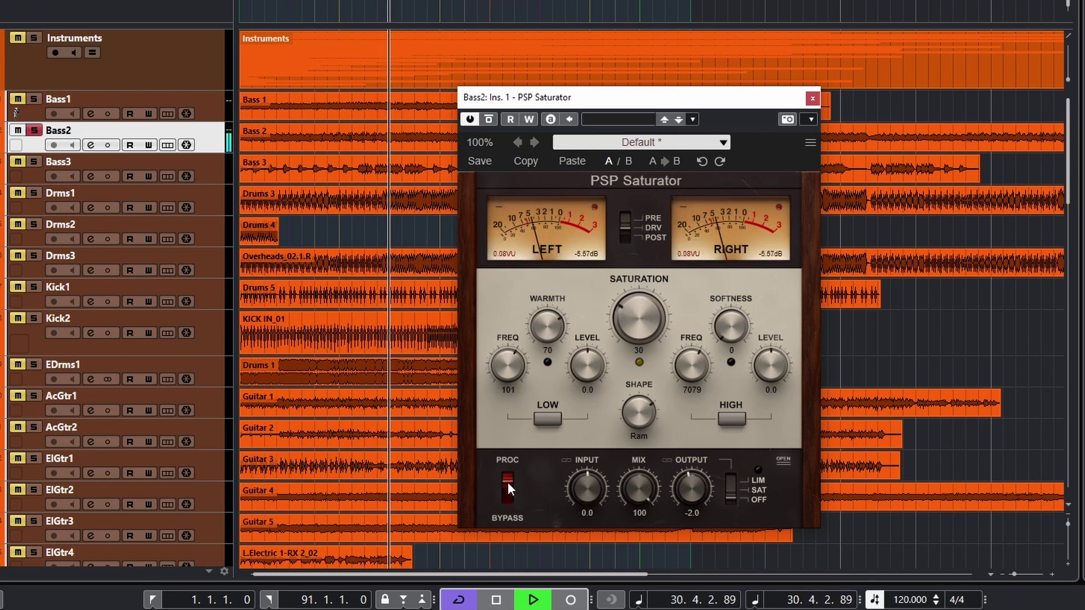
- Audition the Soft Clip and Hard Clip shapes, comparing Hard Clip with the bypassed signal
{"action": "mouse_move", "coordinate": [638, 416]}
{"action": "left_mouse_down"}
{"action": "mouse_move", "coordinate": [638, 399]}
{"action": "mouse_move", "coordinate": [638, 422]}
{"action": "left_mouse_up"}
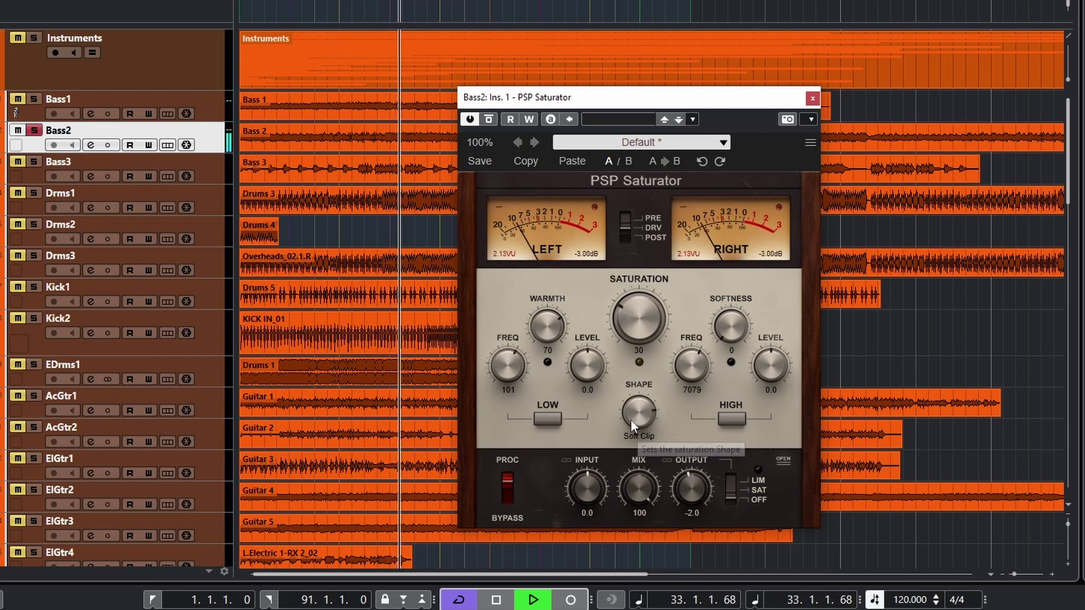
{"action": "left_click_drag", "start_coordinate": [633, 422], "coordinate": [628, 401]}
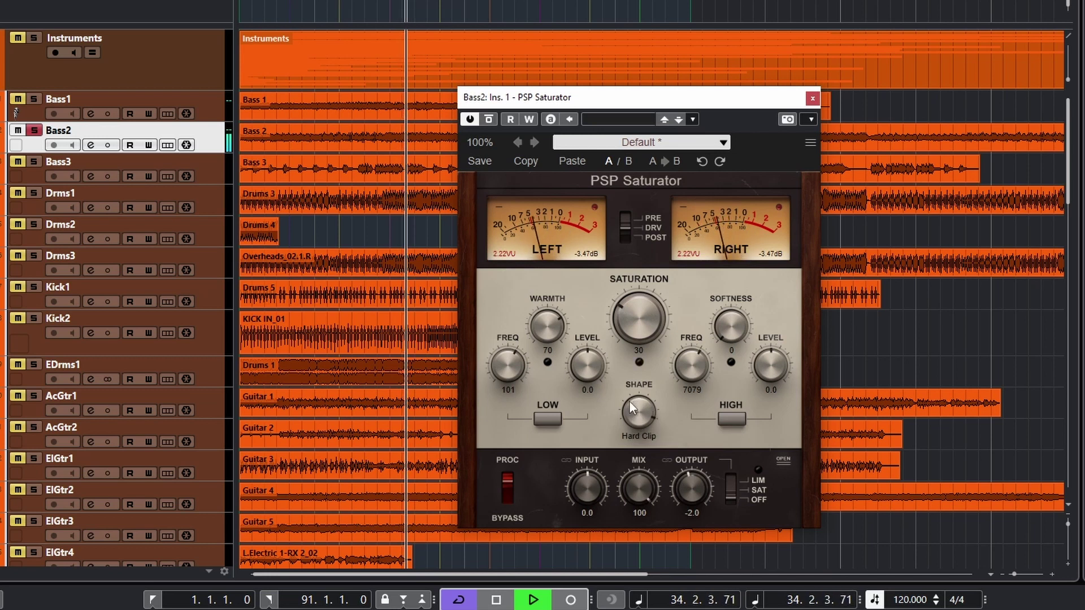
{"action": "left_click", "coordinate": [506, 491]}
{"action": "left_click", "coordinate": [510, 478]}
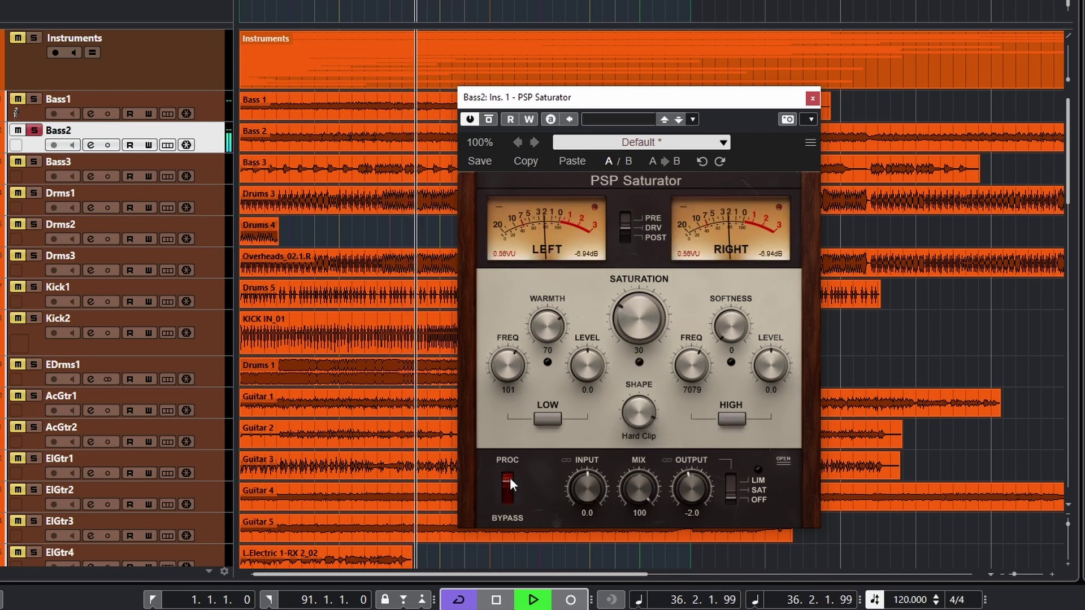
- Restart playback from the beginning and, with the processor bypassed, set Saturation to 100 and Shape to None
{"action": "key", "text": "Home"}
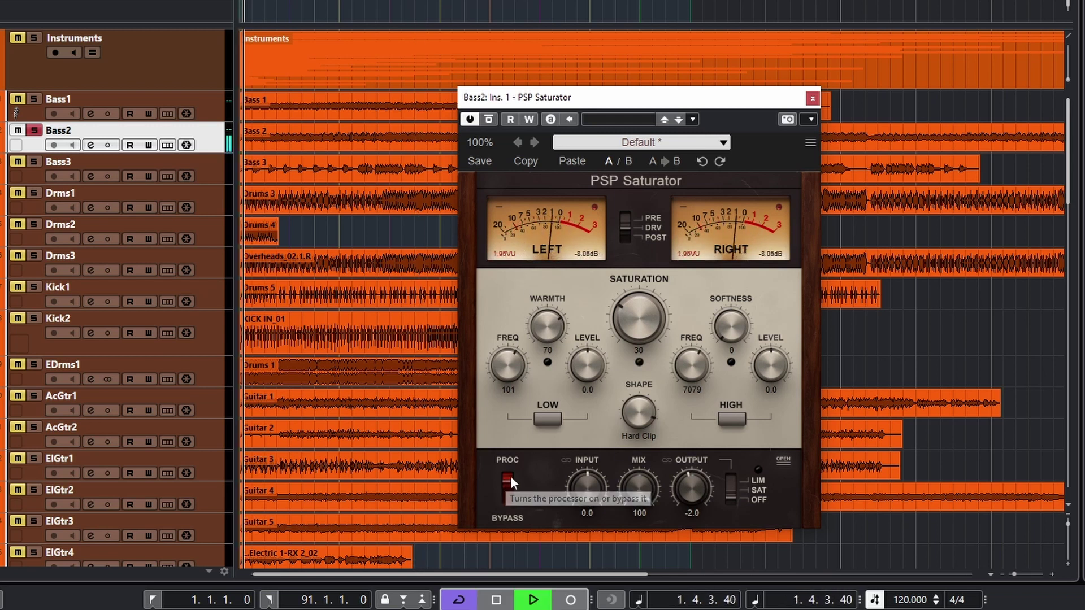
{"action": "left_click", "coordinate": [509, 486]}
{"action": "left_click_drag", "start_coordinate": [640, 317], "coordinate": [633, 146]}
{"action": "left_click", "coordinate": [638, 413]}
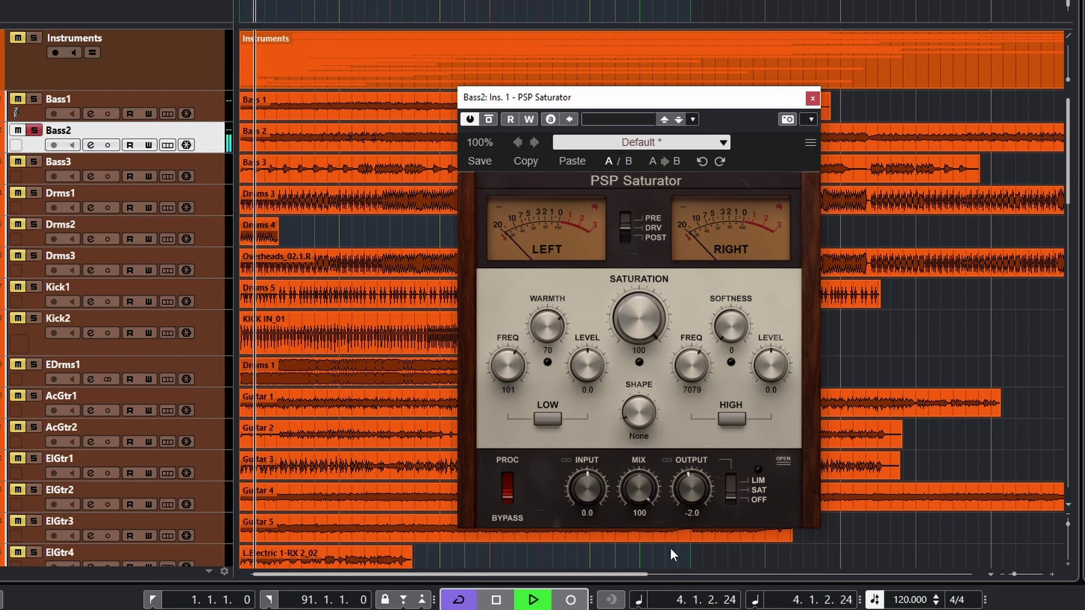
- Switch processing back on and set the Shape to Soft Valve to hear it at full saturation
{"action": "left_click", "coordinate": [509, 488]}
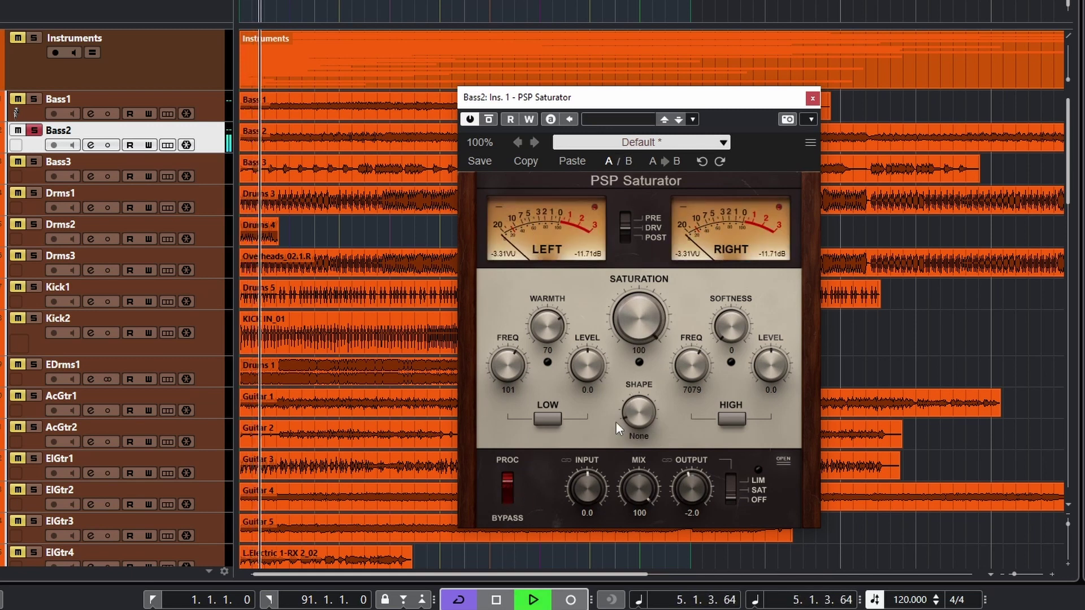
{"action": "left_click", "coordinate": [632, 416]}
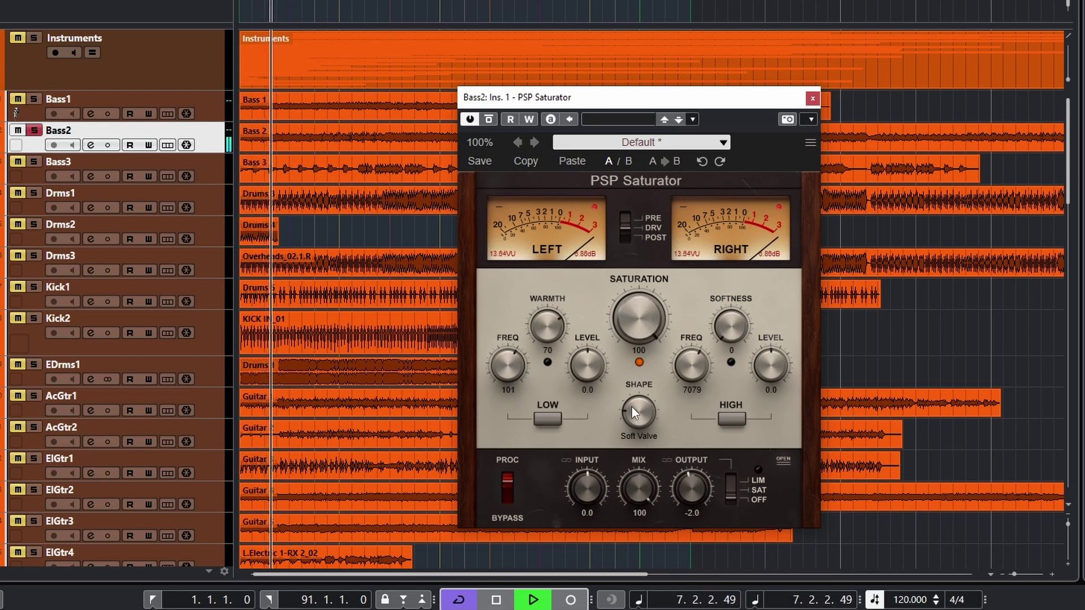
- Audition the Med Valve, Hard Valve, Warm Tape, Ram and Hard Clip shapes at full saturation
{"action": "left_click_drag", "start_coordinate": [632, 405], "coordinate": [630, 400]}
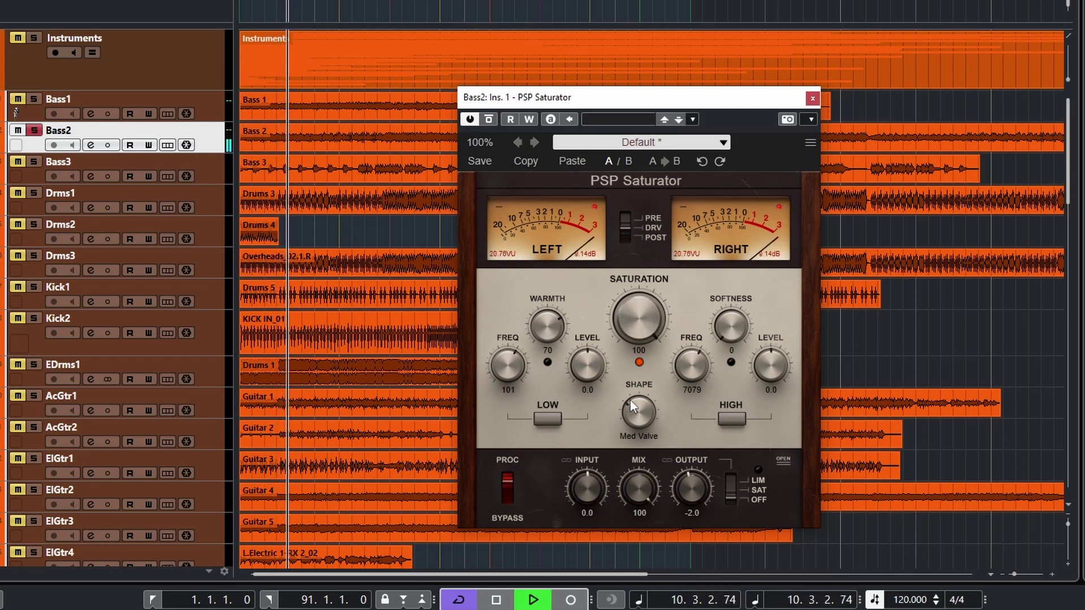
{"action": "left_click_drag", "start_coordinate": [630, 400], "coordinate": [630, 386]}
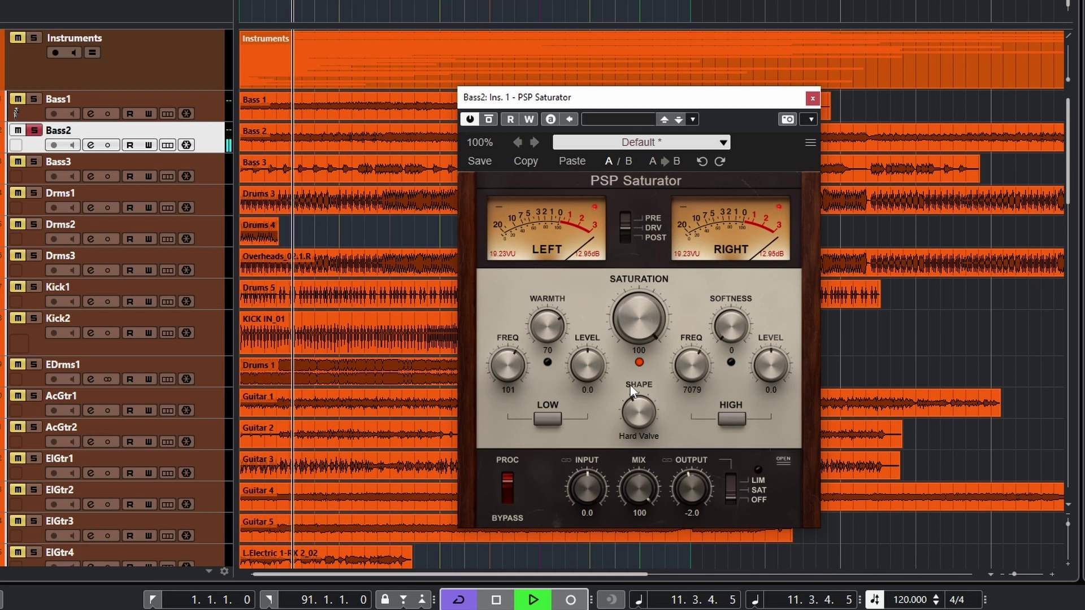
{"action": "left_click_drag", "start_coordinate": [632, 391], "coordinate": [630, 379]}
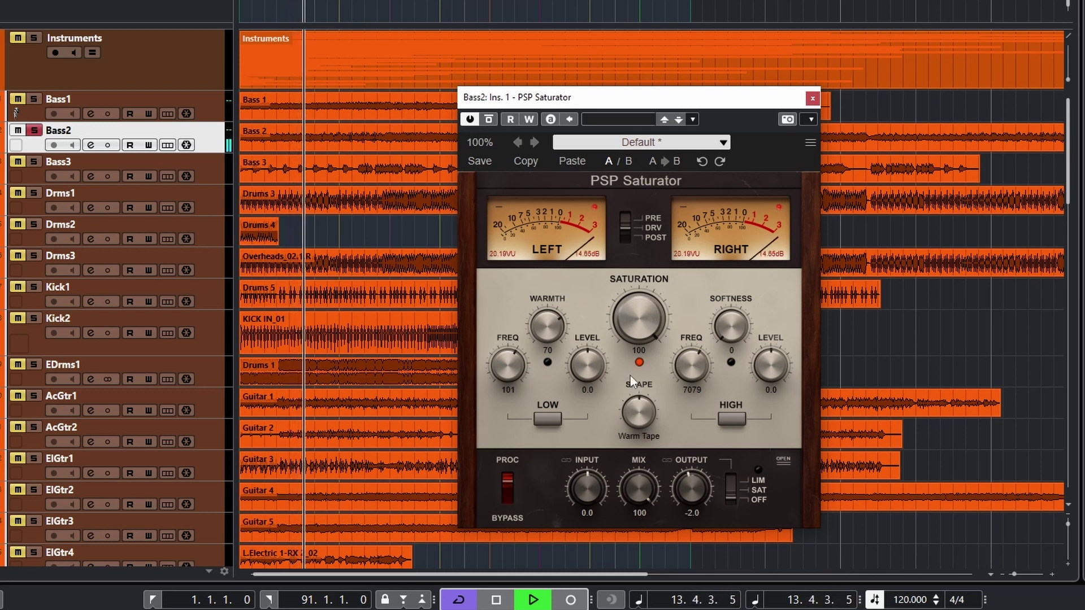
{"action": "left_click_drag", "start_coordinate": [631, 381], "coordinate": [632, 363]}
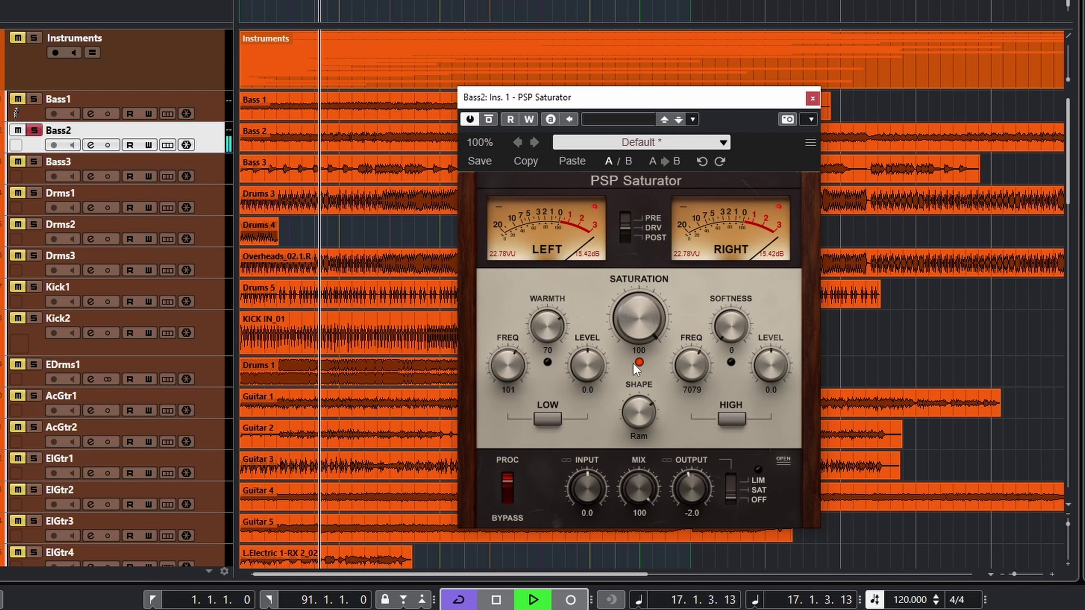
{"action": "left_click_drag", "start_coordinate": [632, 363], "coordinate": [636, 341]}
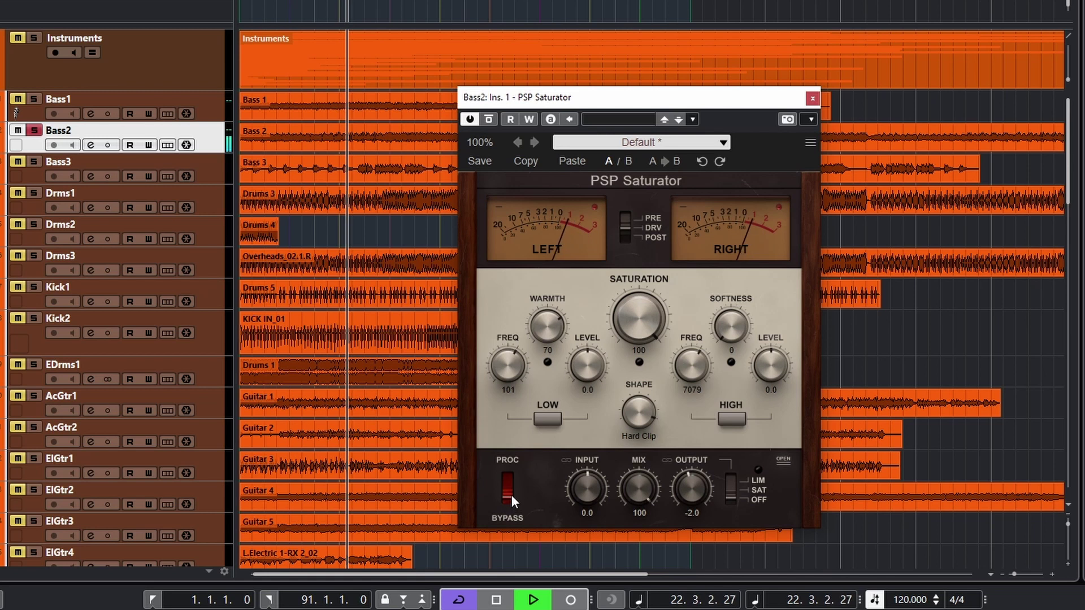
- With processing on, set Saturation to 80, lower Mix to 0 and change the Shape to Hard Valve
{"action": "left_click_drag", "start_coordinate": [635, 355], "coordinate": [631, 415]}
{"action": "mouse_move", "coordinate": [638, 375]}
{"action": "left_mouse_down"}
{"action": "mouse_move", "coordinate": [641, 348]}
{"action": "mouse_move", "coordinate": [640, 373]}
{"action": "left_mouse_up"}
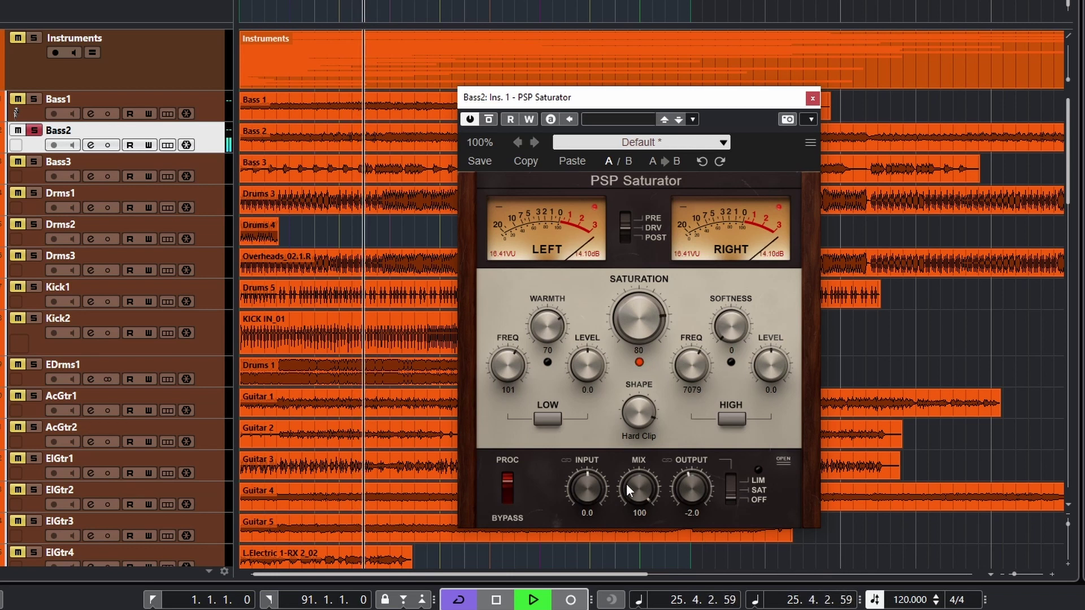
{"action": "left_click_drag", "start_coordinate": [628, 487], "coordinate": [631, 609]}
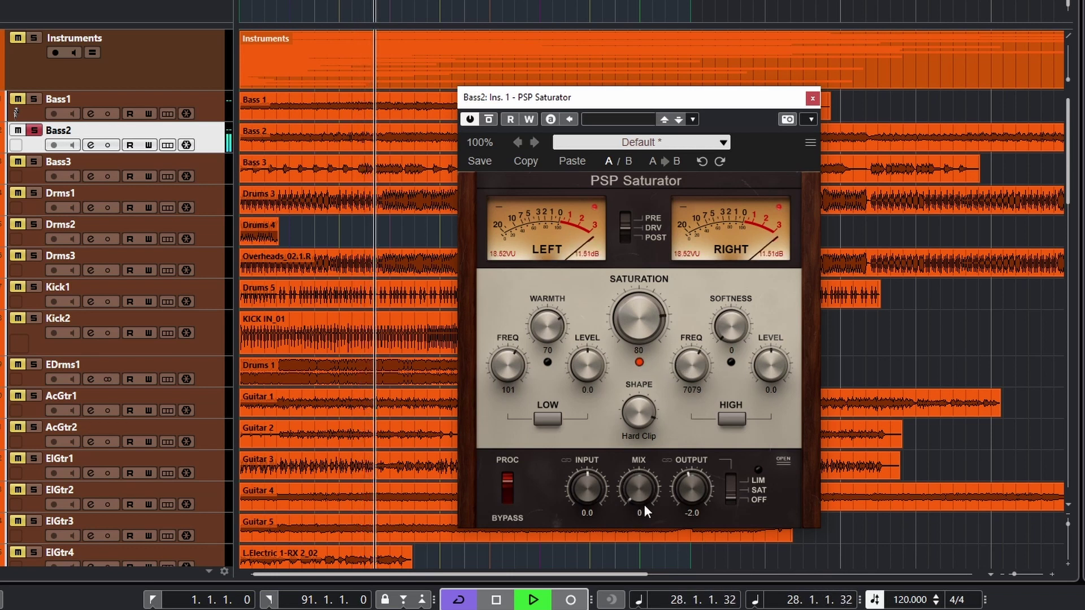
{"action": "left_click_drag", "start_coordinate": [636, 416], "coordinate": [635, 459]}
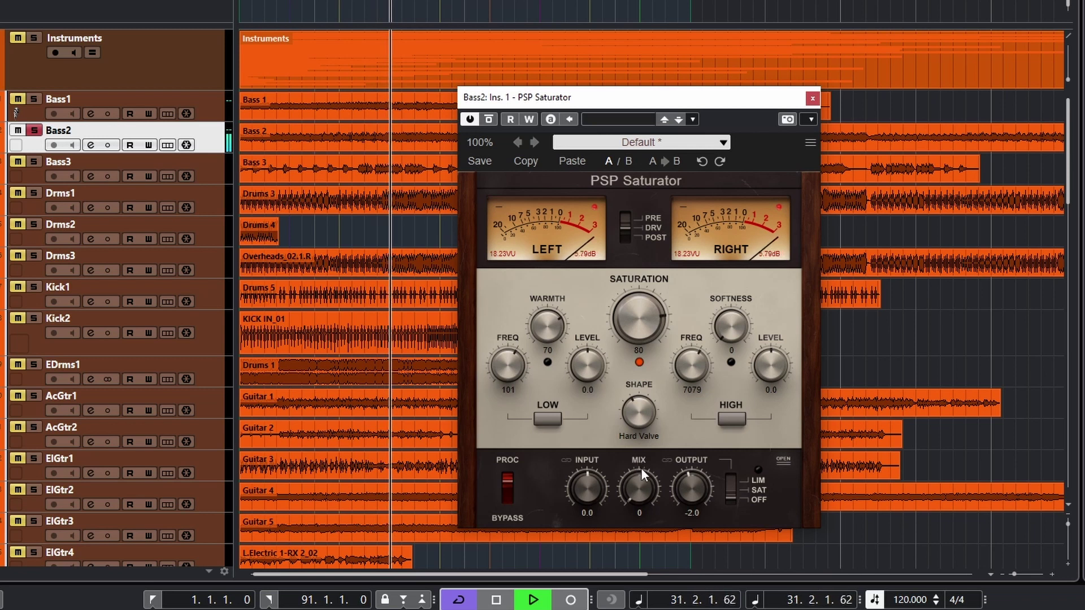
- Restart playback from the beginning and audition different Mix amounts between 10 and 100, settling on 50
{"action": "left_click_drag", "start_coordinate": [619, 493], "coordinate": [636, 448]}
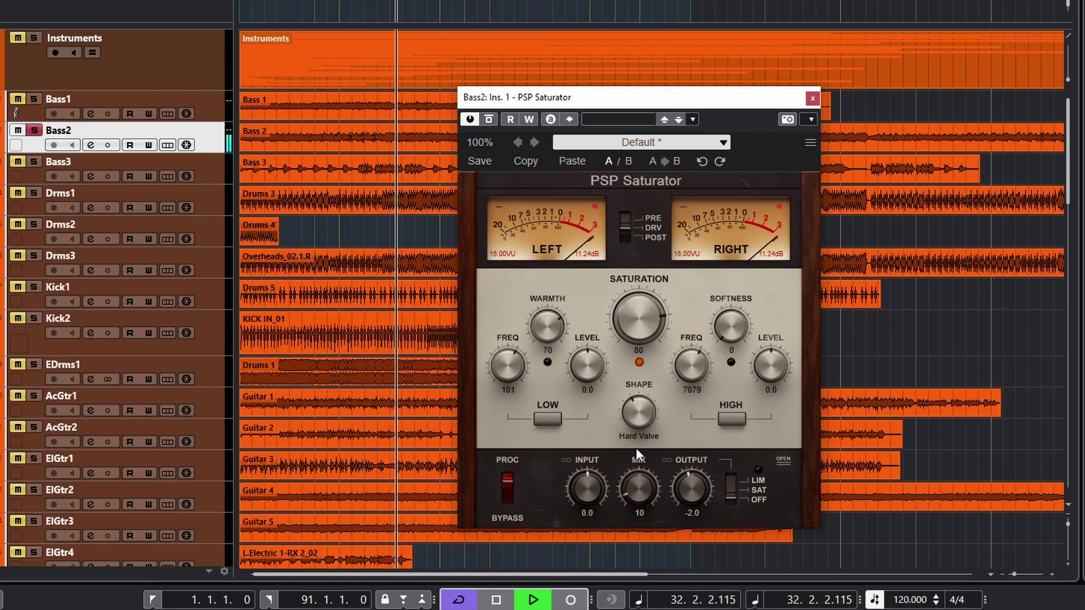
{"action": "key", "text": "space"}
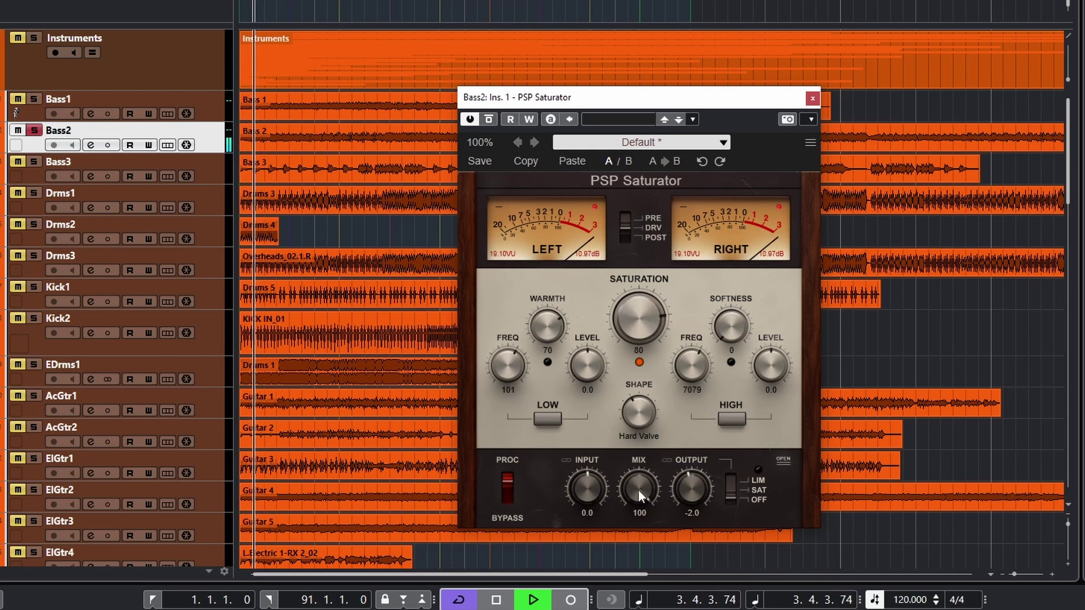
{"action": "left_click_drag", "start_coordinate": [645, 489], "coordinate": [626, 375]}
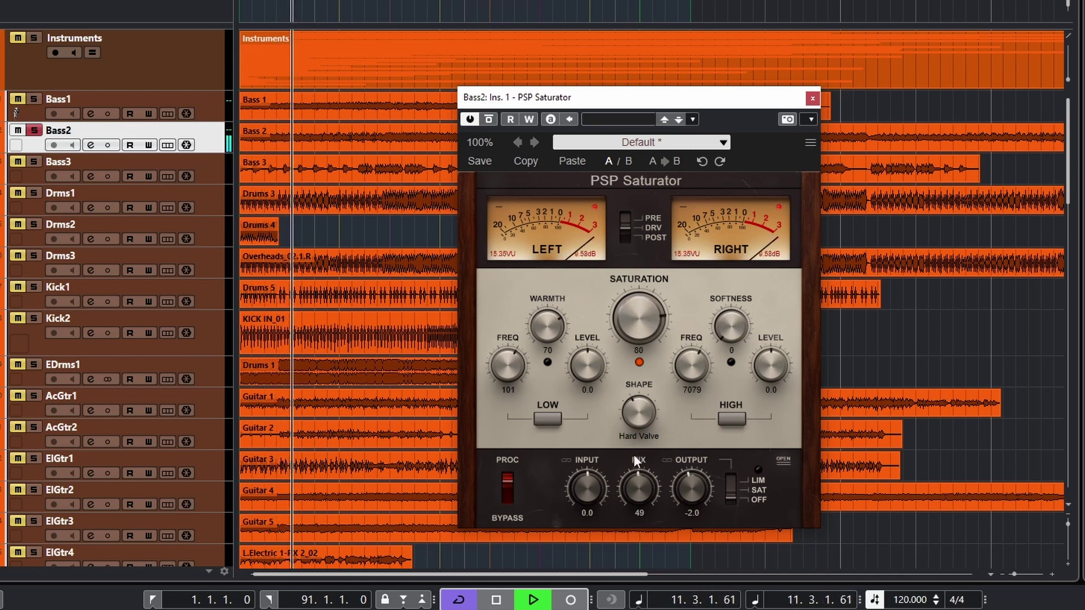
{"action": "left_click_drag", "start_coordinate": [641, 489], "coordinate": [641, 488]}
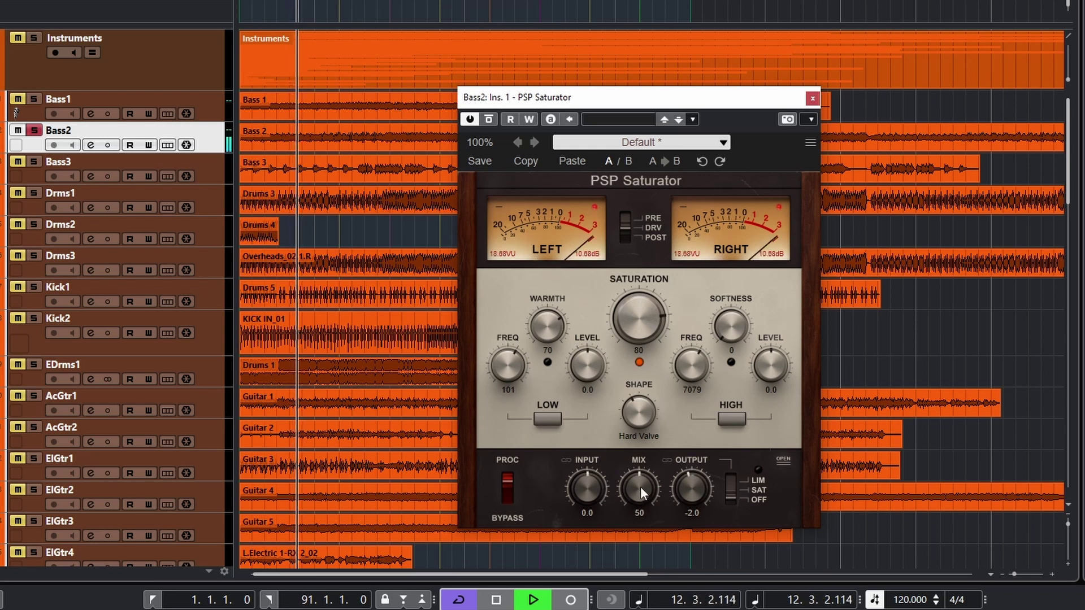
- Compare the half-wet Hard Valve sound with the bypassed signal, resetting the Output level to 0.0 between comparisons
{"action": "left_click", "coordinate": [509, 502]}
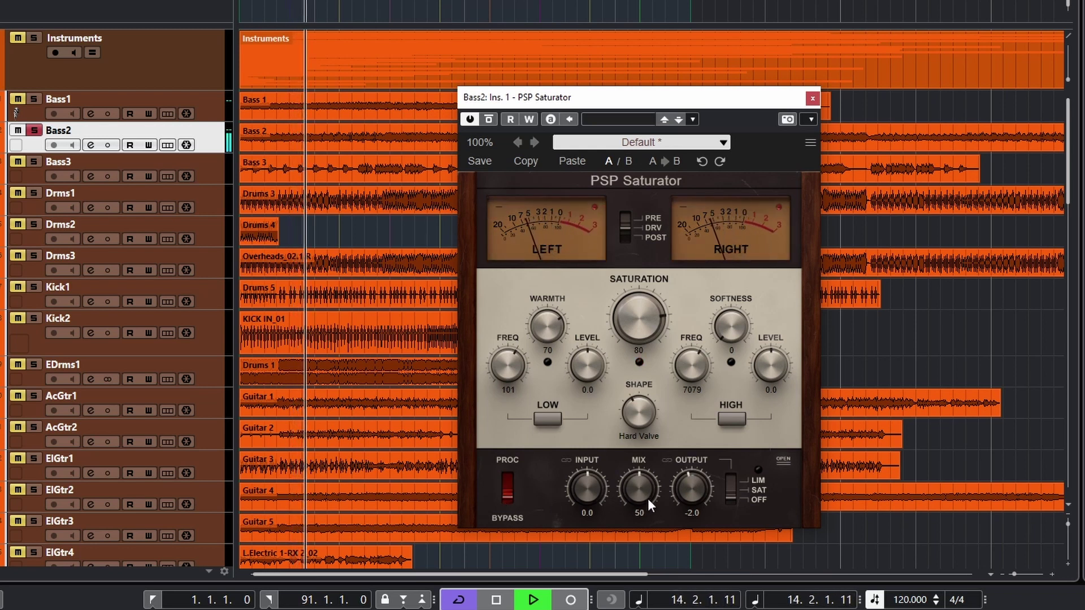
{"action": "left_click", "coordinate": [510, 484]}
{"action": "double_click", "coordinate": [693, 489]}
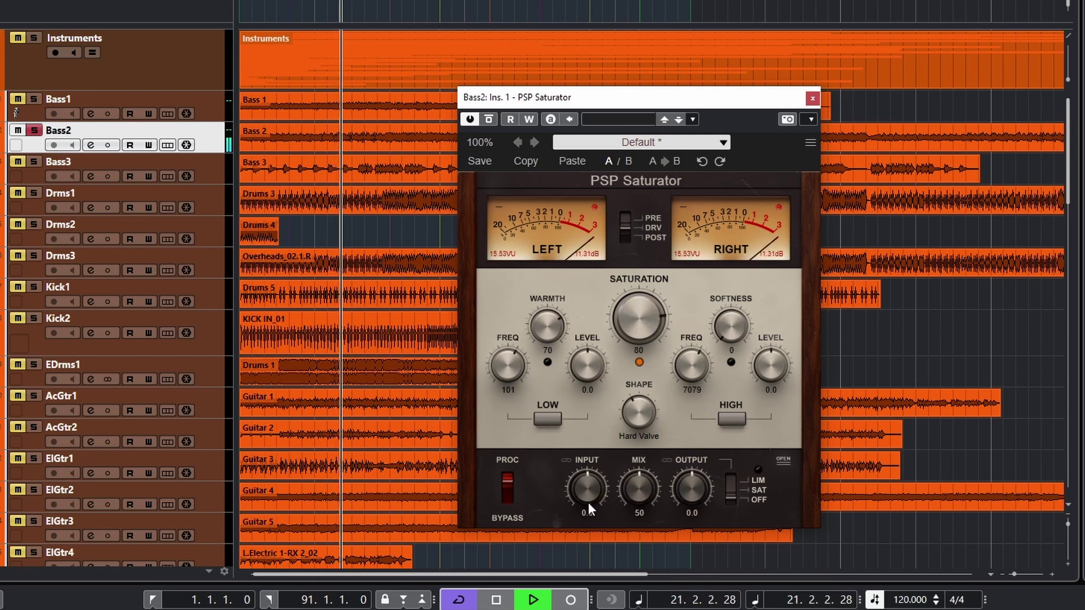
{"action": "left_click", "coordinate": [509, 497]}
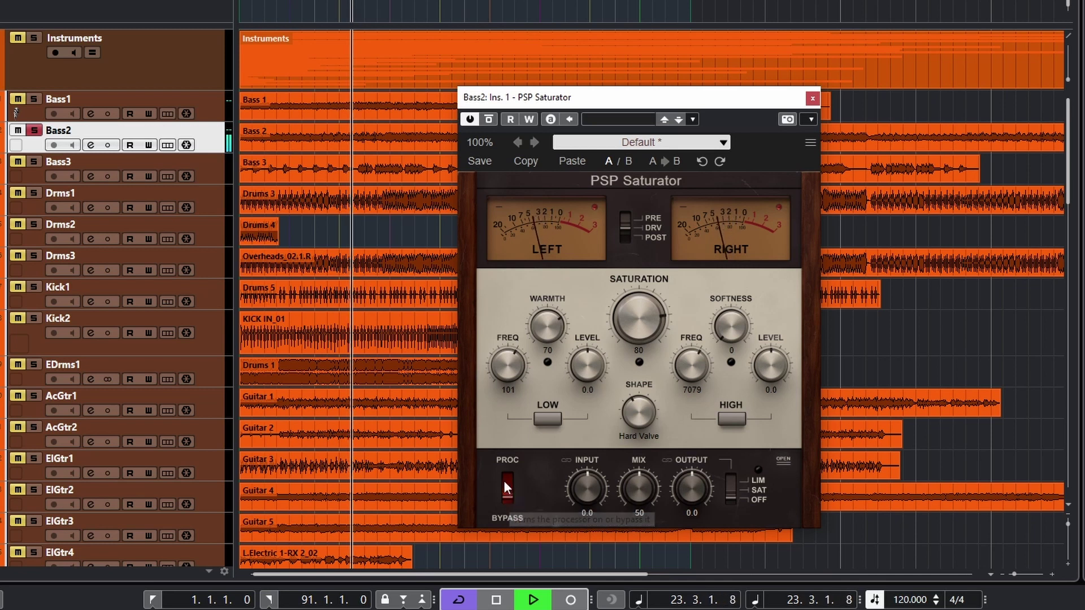
{"action": "left_click", "coordinate": [506, 482]}
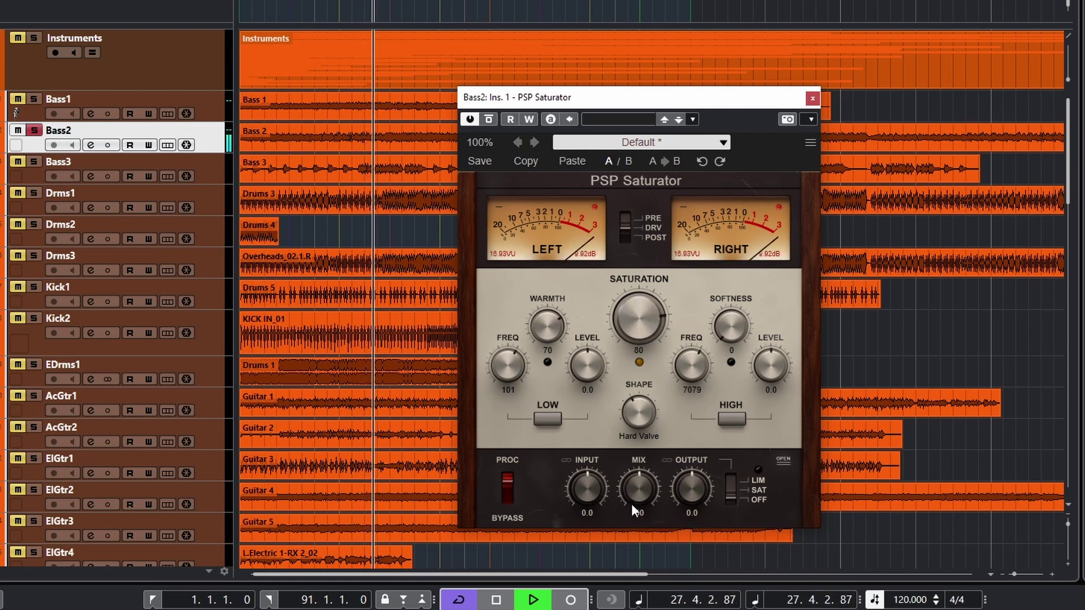
- Raise Mix to 100 and bring it down to 47, comparing that blend with the bypassed signal
{"action": "left_click_drag", "start_coordinate": [638, 489], "coordinate": [605, 277]}
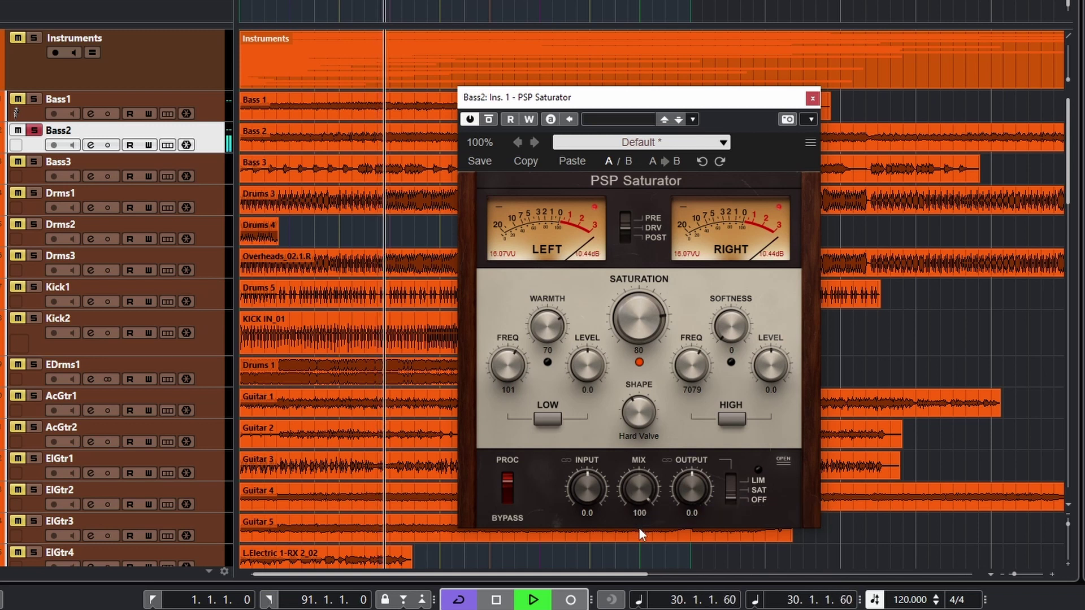
{"action": "left_click_drag", "start_coordinate": [632, 485], "coordinate": [651, 560]}
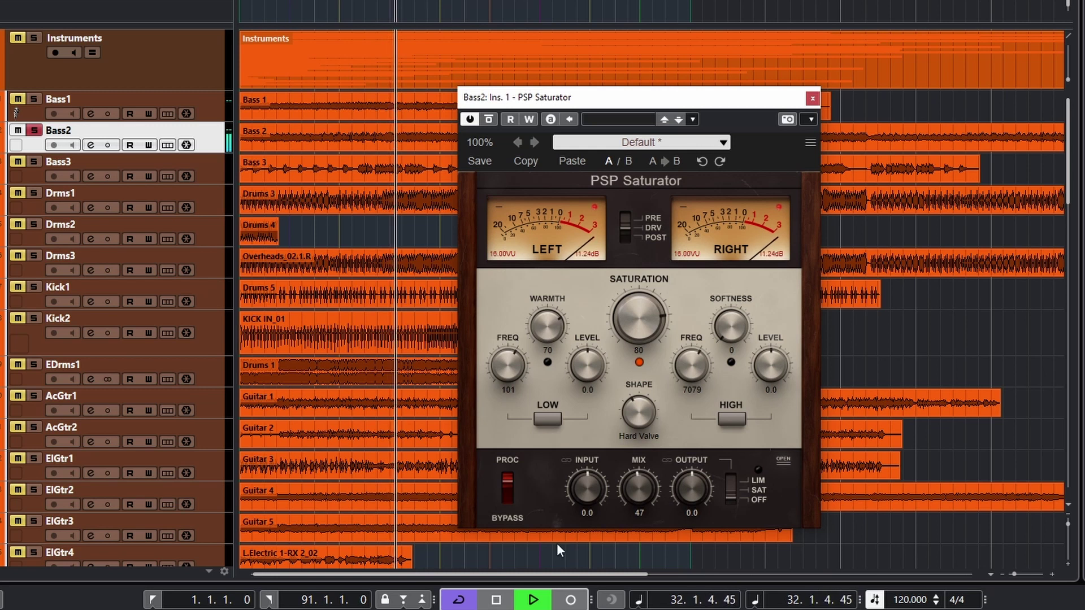
{"action": "left_click", "coordinate": [508, 494]}
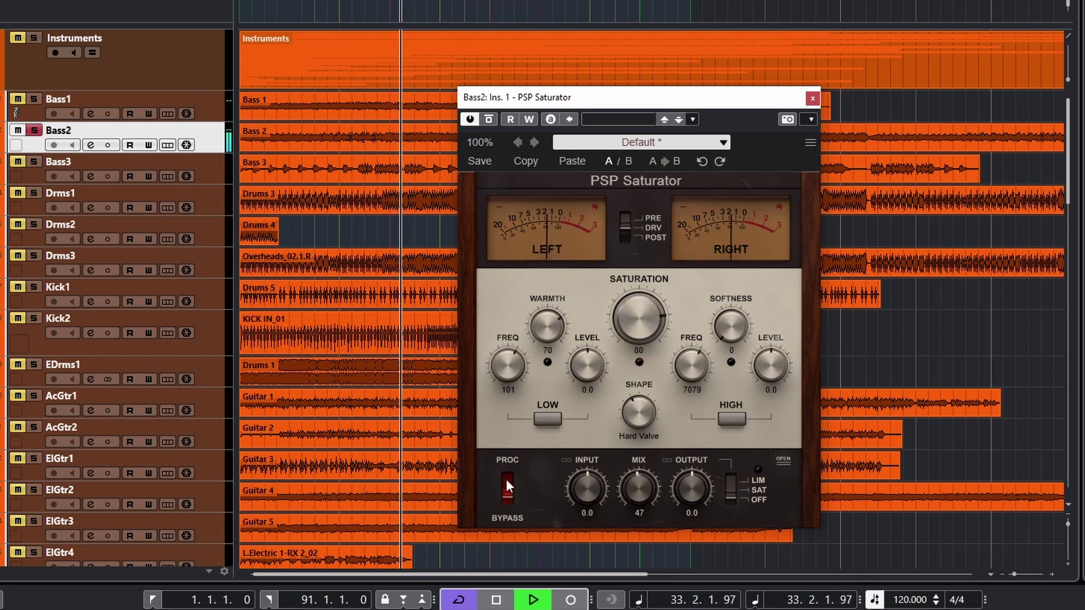
{"action": "left_click", "coordinate": [507, 483]}
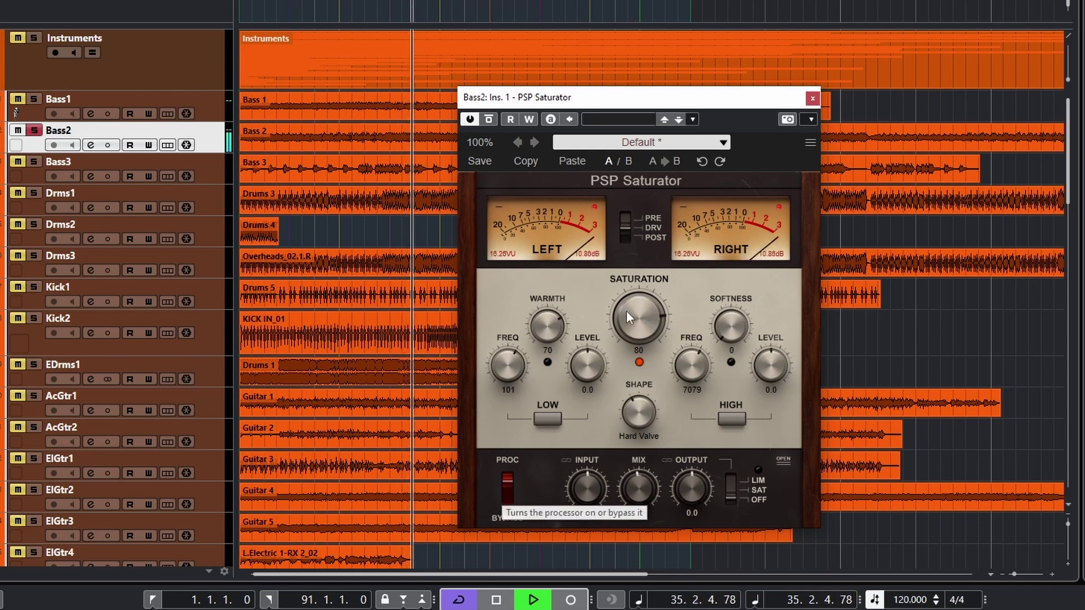
- Neutralise the main saturation stage with Saturation at 0, Shape at None and Mix at 100, leaving processing on
{"action": "left_click_drag", "start_coordinate": [618, 307], "coordinate": [645, 449]}
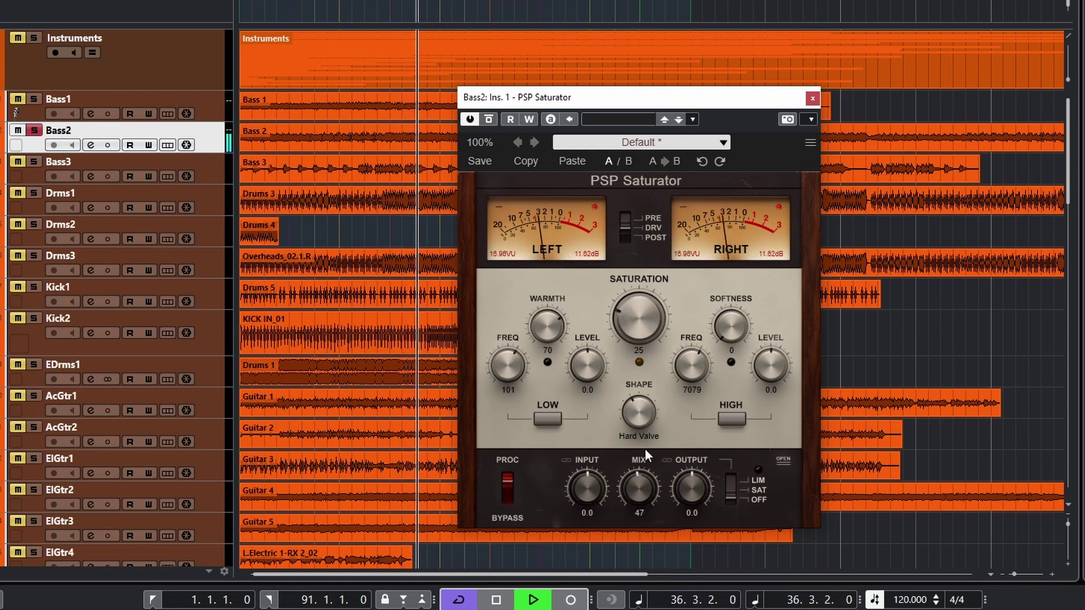
{"action": "left_click_drag", "start_coordinate": [634, 320], "coordinate": [654, 476]}
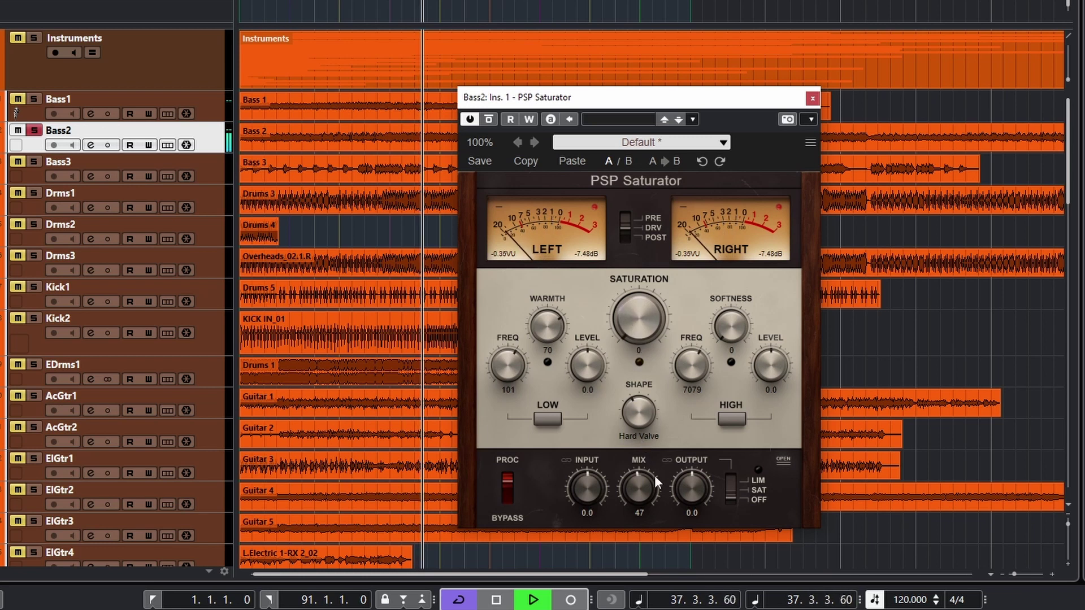
{"action": "left_click_drag", "start_coordinate": [636, 430], "coordinate": [633, 556]}
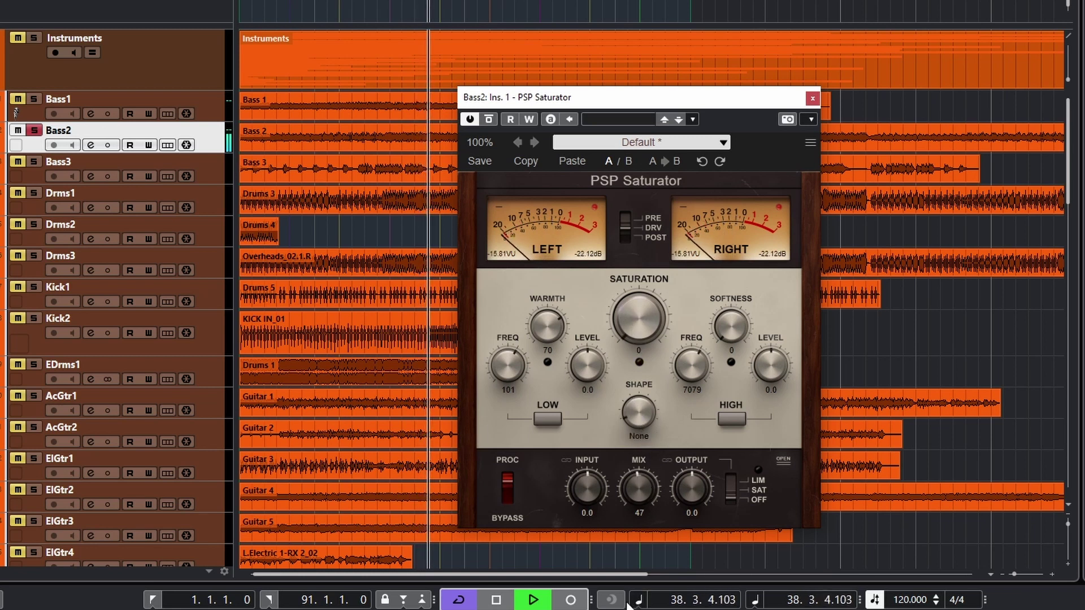
{"action": "left_click", "coordinate": [507, 489]}
{"action": "left_click_drag", "start_coordinate": [642, 494], "coordinate": [635, 384]}
{"action": "left_click", "coordinate": [507, 479]}
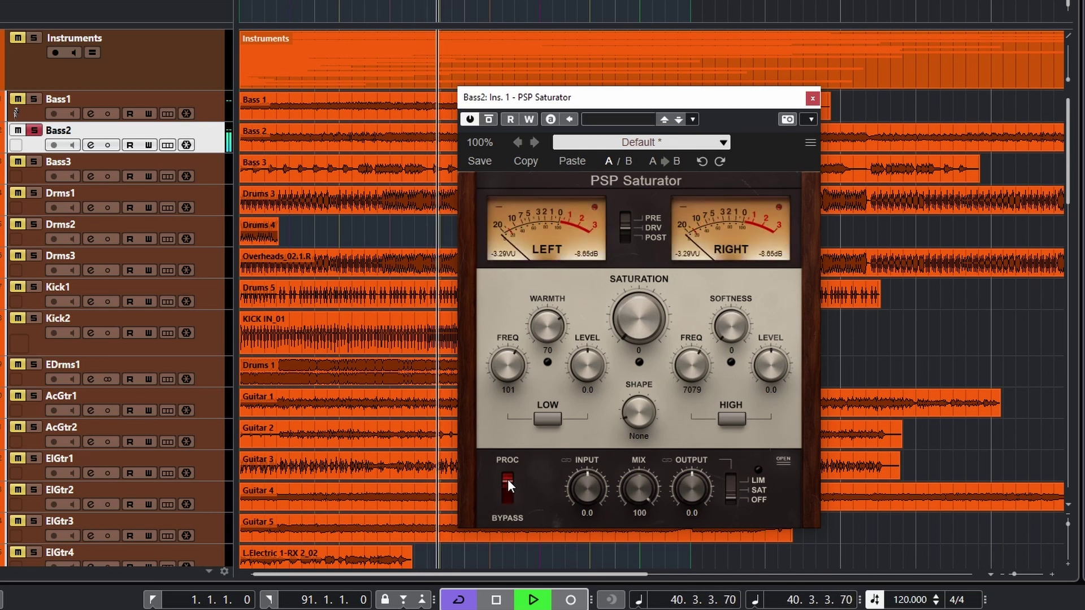
- Try the Low band briefly, switch it off and engage the High band with Softness 100 and Freq 1000
{"action": "left_click", "coordinate": [548, 418]}
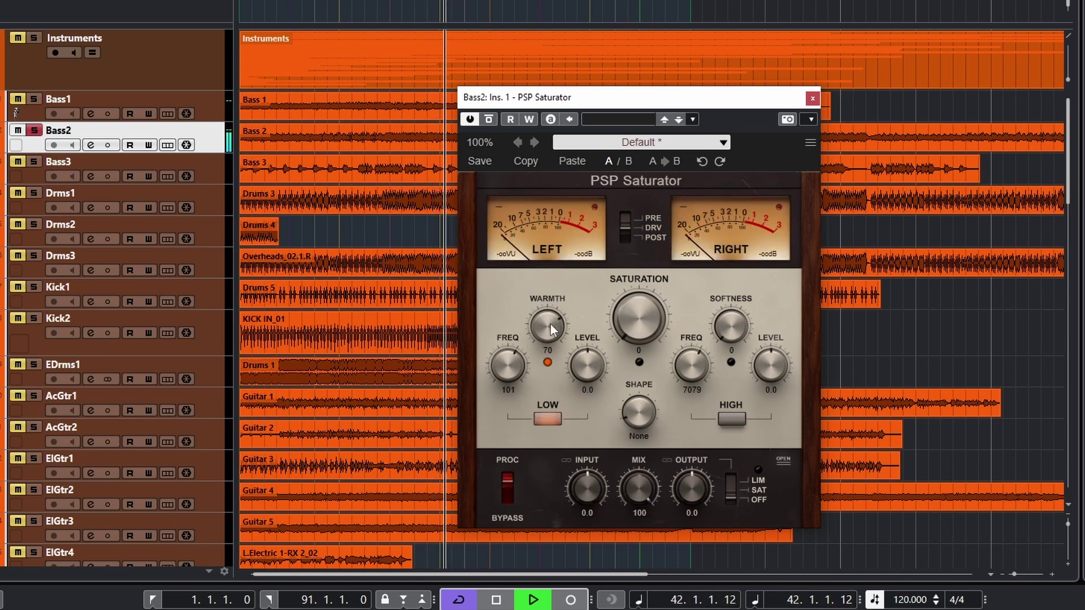
{"action": "left_click", "coordinate": [545, 418]}
{"action": "left_click", "coordinate": [733, 420]}
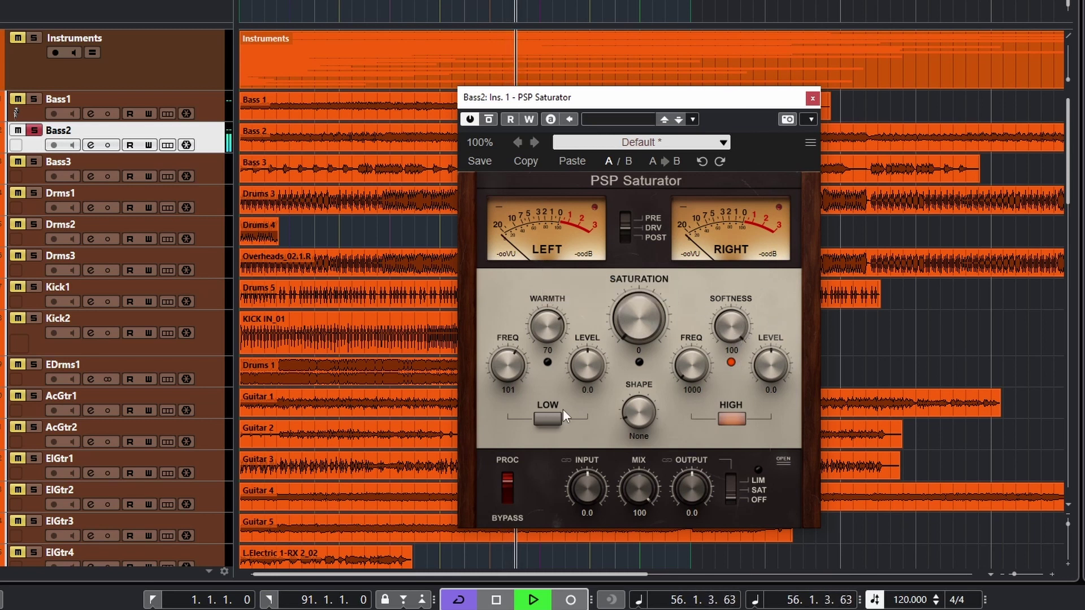
- Restart playback and compare the High band at full Softness against the bypassed signal and with the band off
{"action": "left_click", "coordinate": [503, 496]}
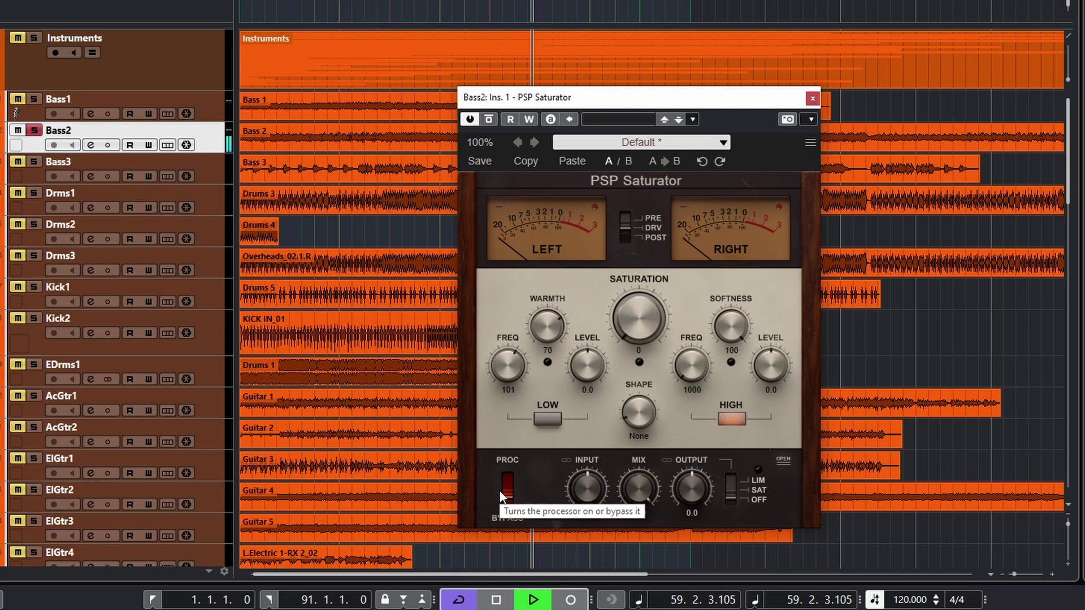
{"action": "key", "text": "space"}
{"action": "key", "text": "space"}
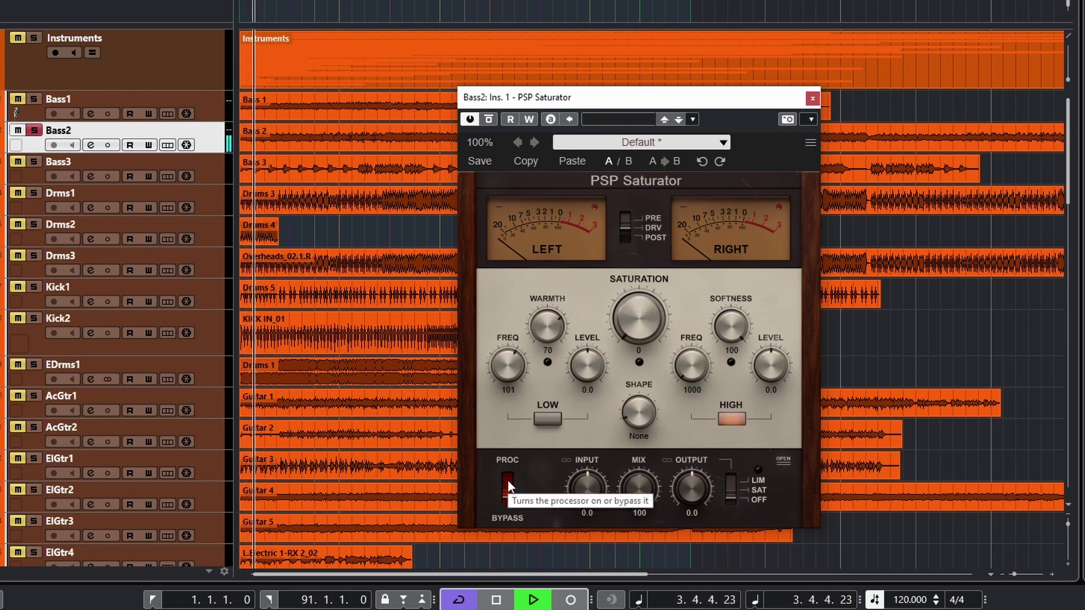
{"action": "left_click", "coordinate": [508, 480]}
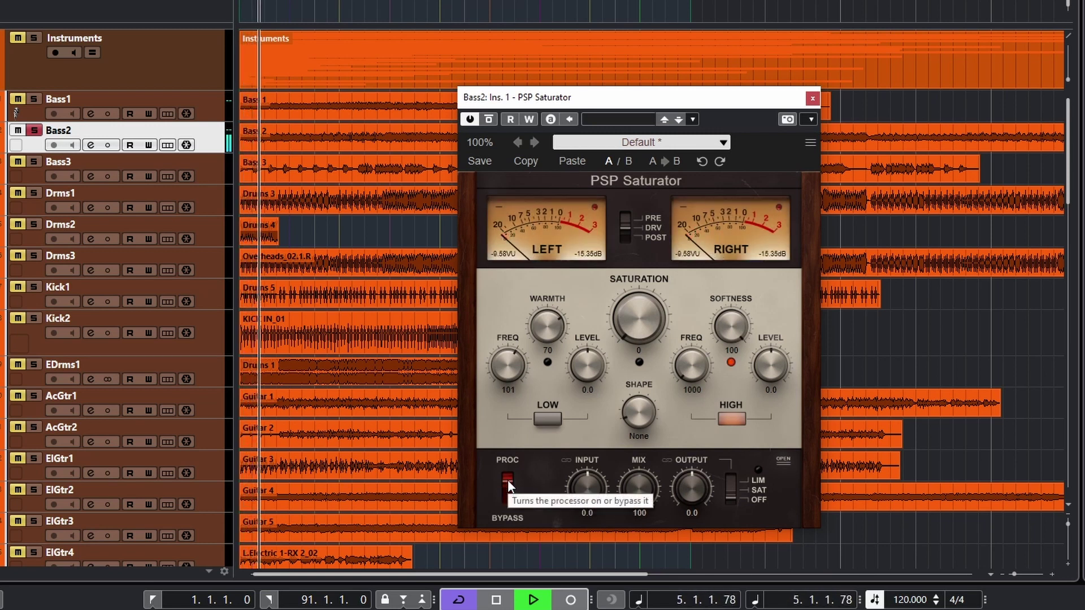
{"action": "left_click", "coordinate": [508, 480]}
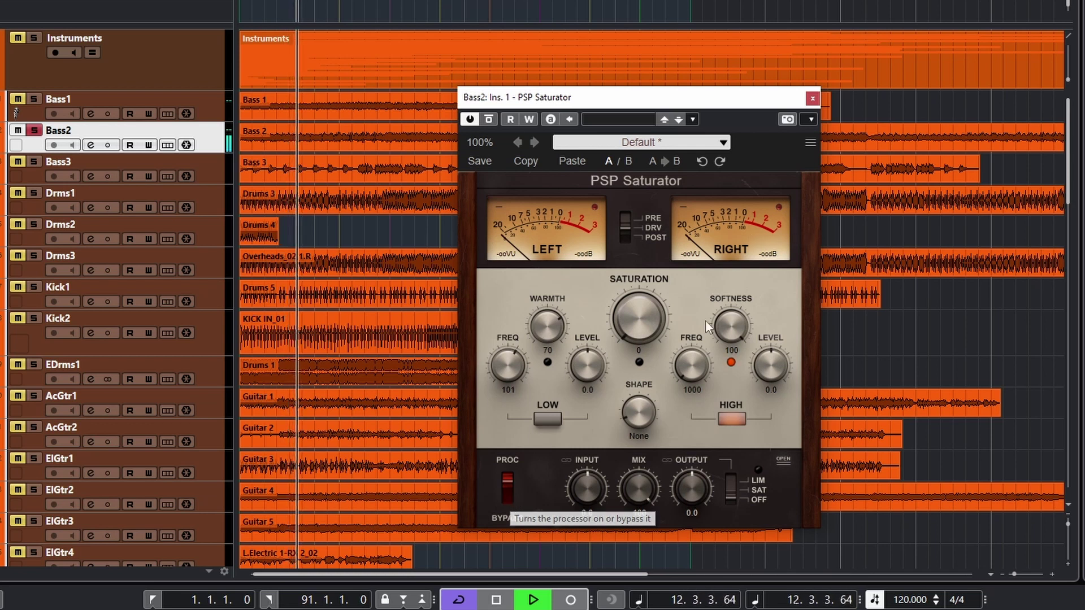
{"action": "left_click", "coordinate": [737, 419]}
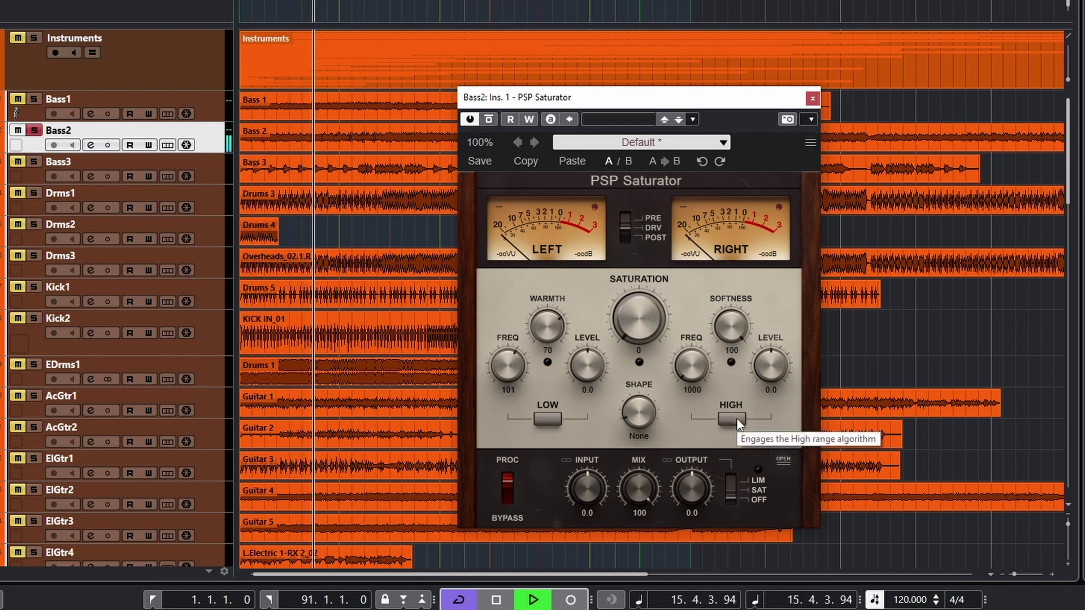
{"action": "left_click", "coordinate": [737, 419]}
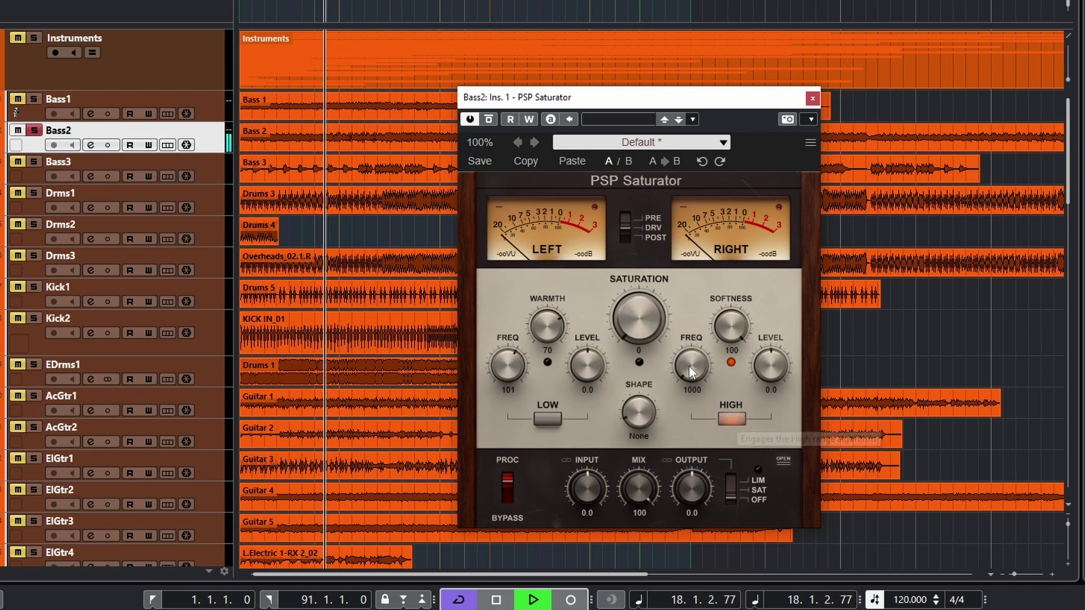
- Set the High band's Softness to 50 and compare the sound with the band on and off
{"action": "left_click_drag", "start_coordinate": [687, 366], "coordinate": [712, 429]}
{"action": "left_click", "coordinate": [724, 418]}
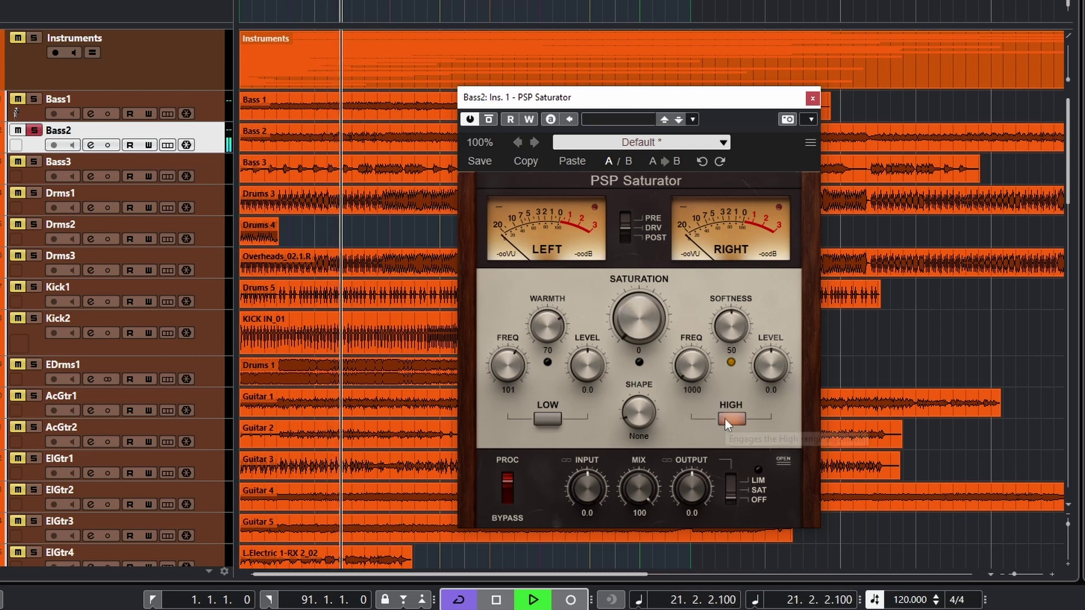
{"action": "left_click", "coordinate": [724, 418]}
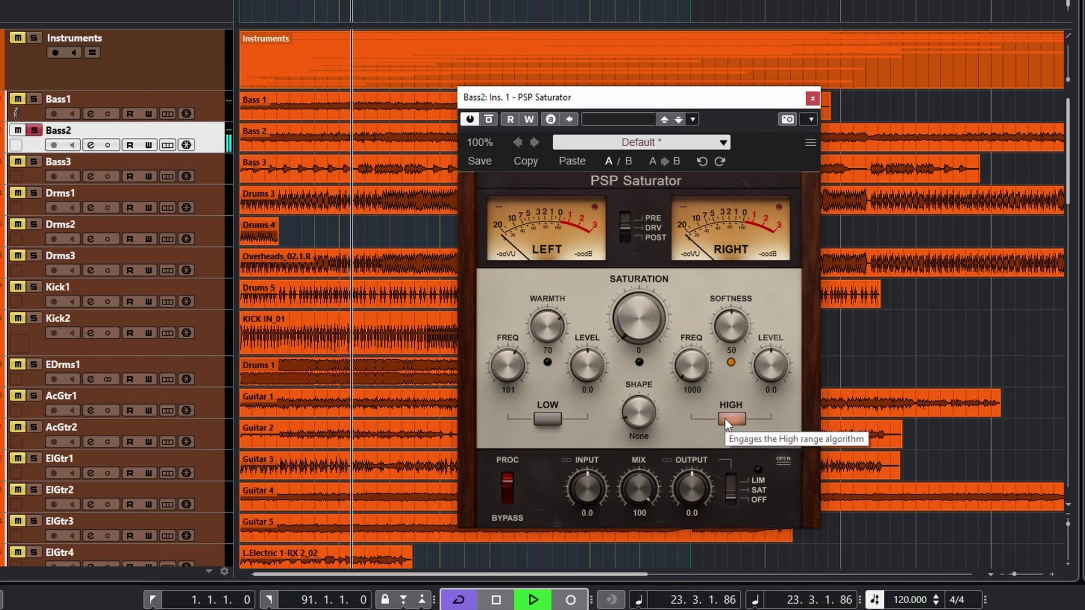
{"action": "left_click", "coordinate": [724, 419]}
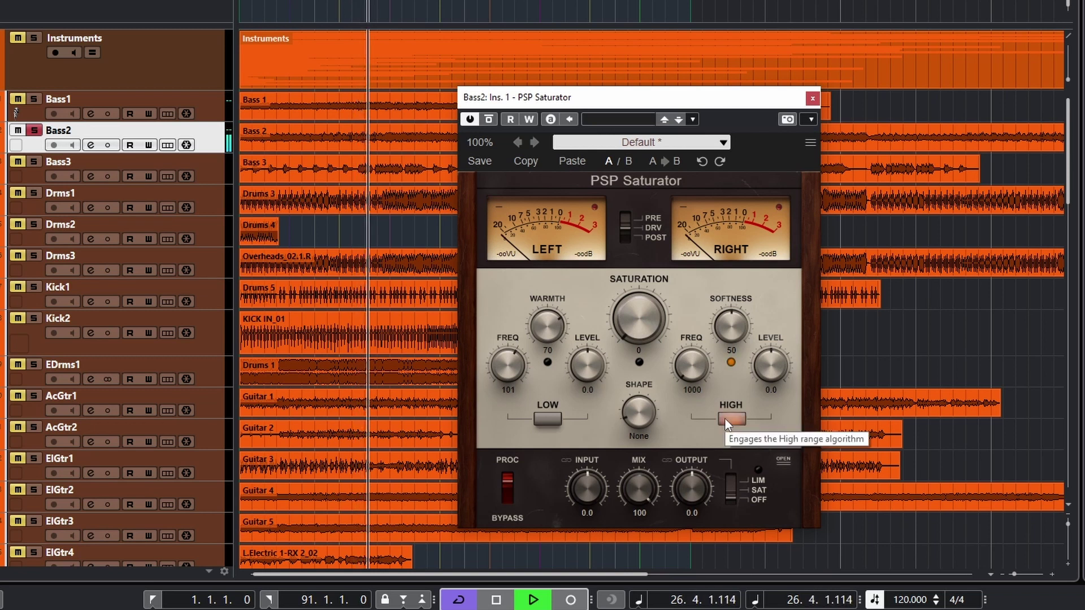
- Compare the High band on and off, raise its Softness to 100 and compare again
{"action": "left_click", "coordinate": [725, 419]}
{"action": "left_click", "coordinate": [725, 419]}
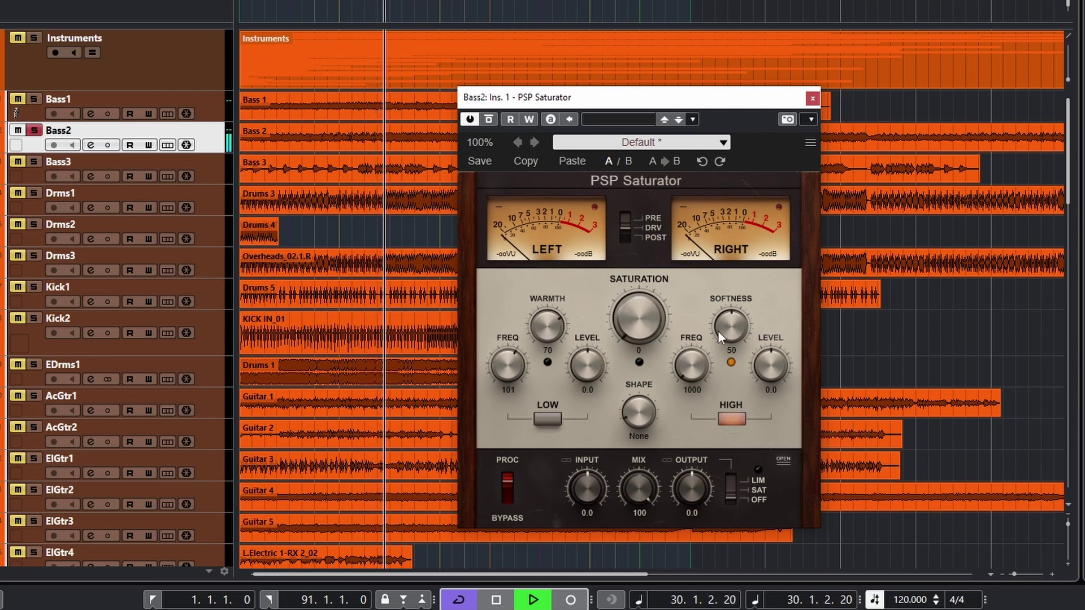
{"action": "left_click_drag", "start_coordinate": [734, 325], "coordinate": [730, 313]}
{"action": "left_click_drag", "start_coordinate": [721, 211], "coordinate": [721, 197]}
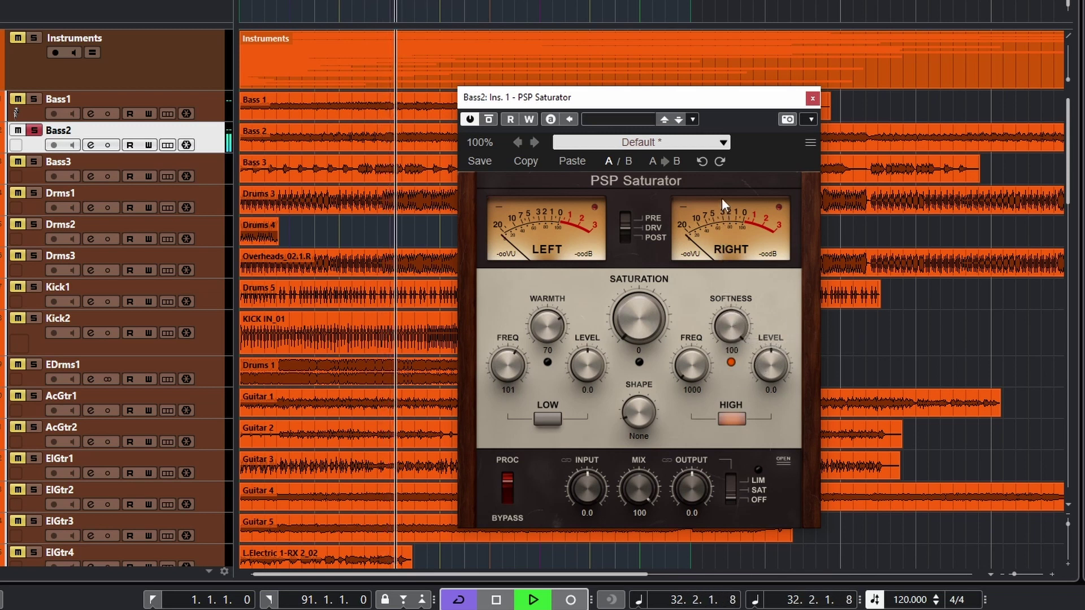
{"action": "left_click", "coordinate": [732, 419]}
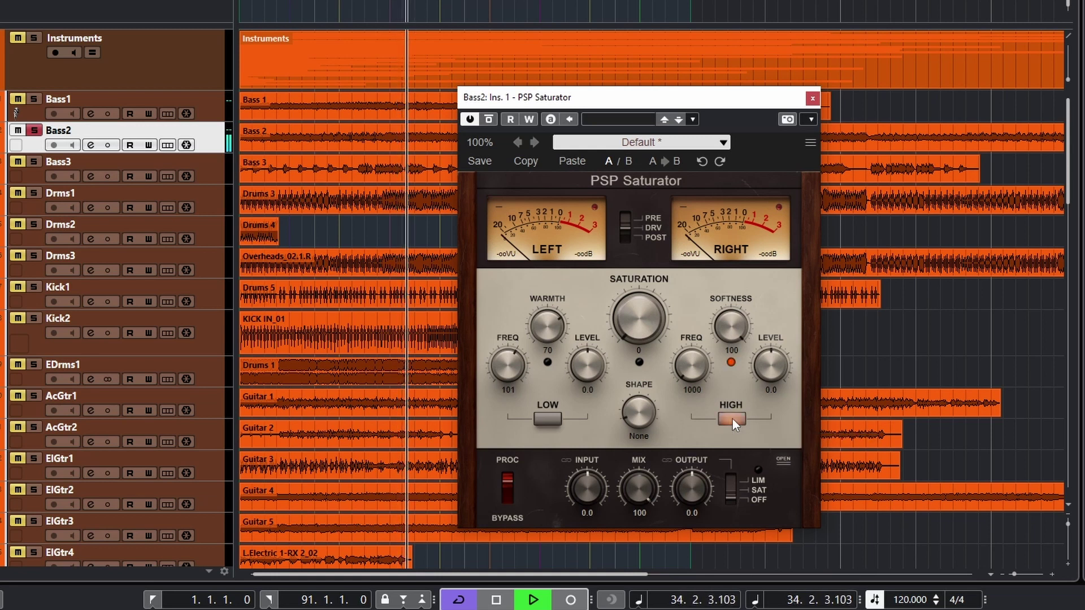
- Lower the High band's Softness to 80, switch the band off and stop playback
{"action": "left_click_drag", "start_coordinate": [726, 327], "coordinate": [726, 378]}
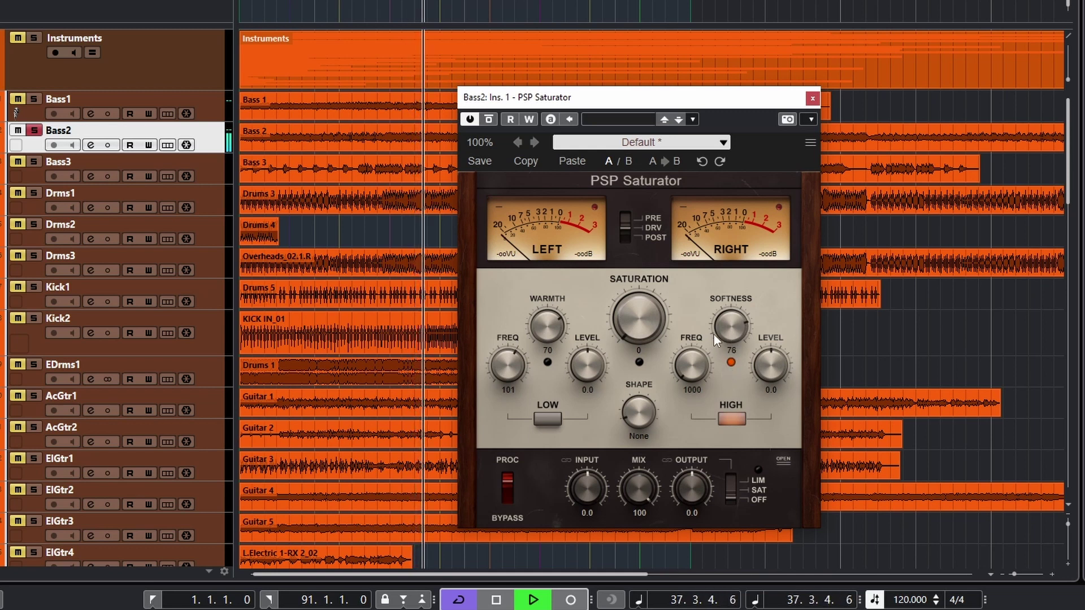
{"action": "left_click_drag", "start_coordinate": [723, 319], "coordinate": [724, 314]}
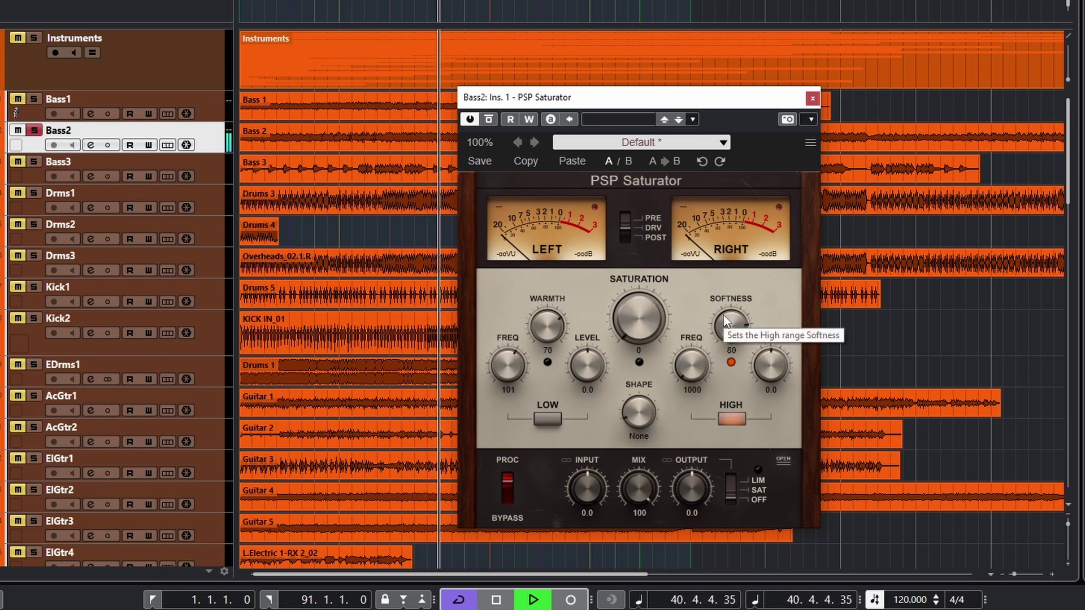
{"action": "left_click", "coordinate": [724, 416]}
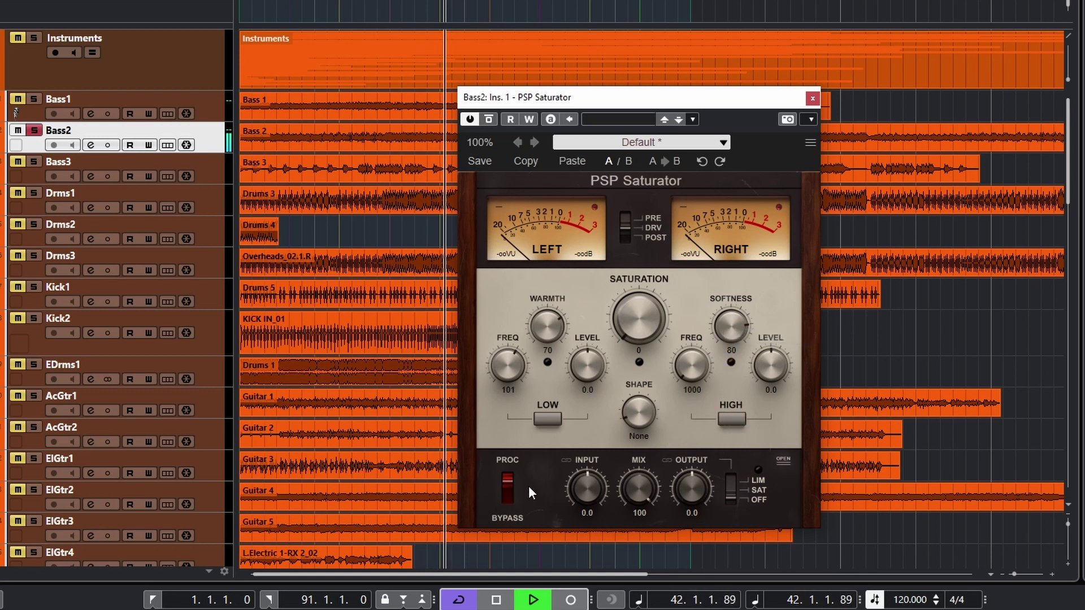
{"action": "key", "text": "space"}
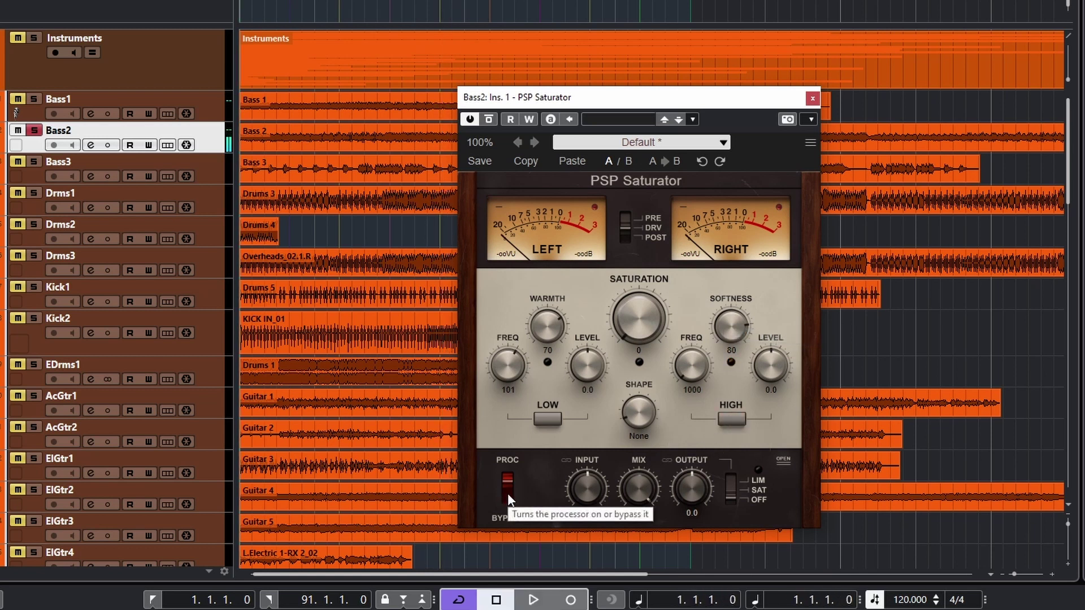
- Play the bass bypassed, re-enable processing with both bands off to compare, and stop playback
{"action": "left_click", "coordinate": [509, 492]}
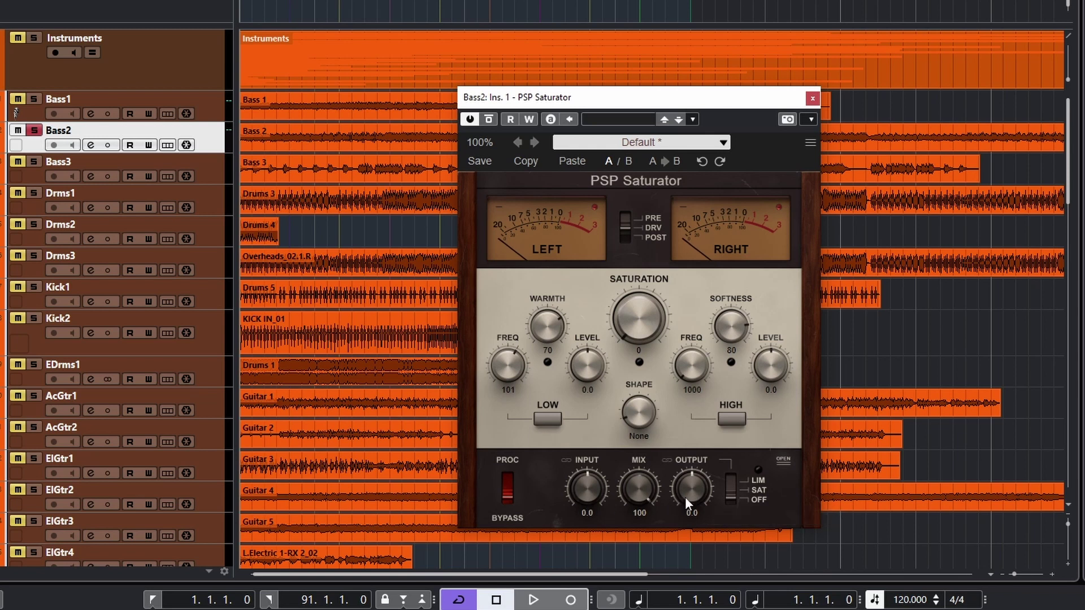
{"action": "key", "text": "space"}
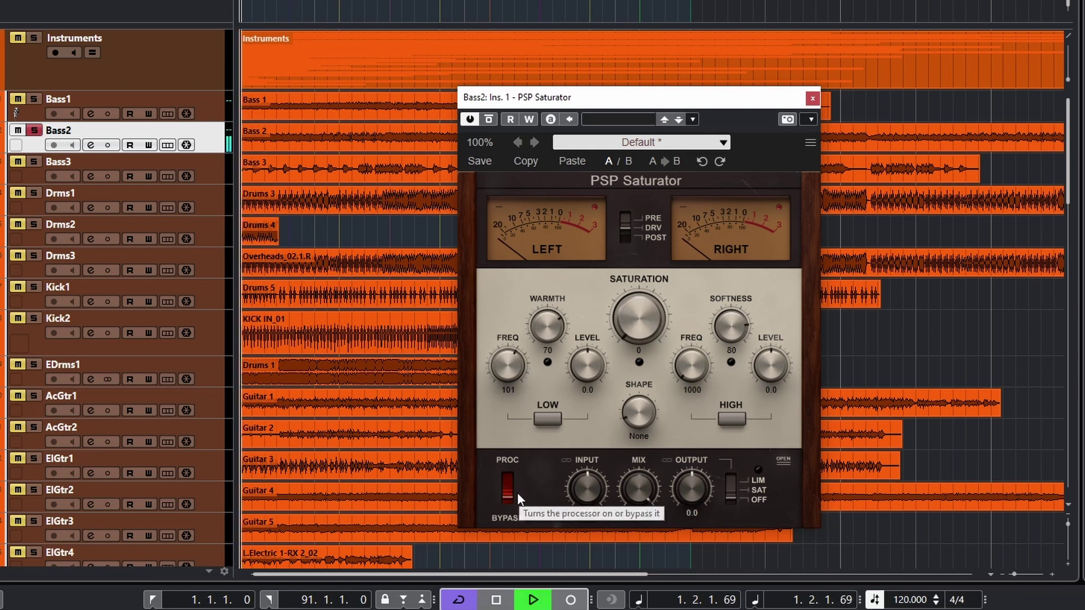
{"action": "left_click", "coordinate": [507, 484]}
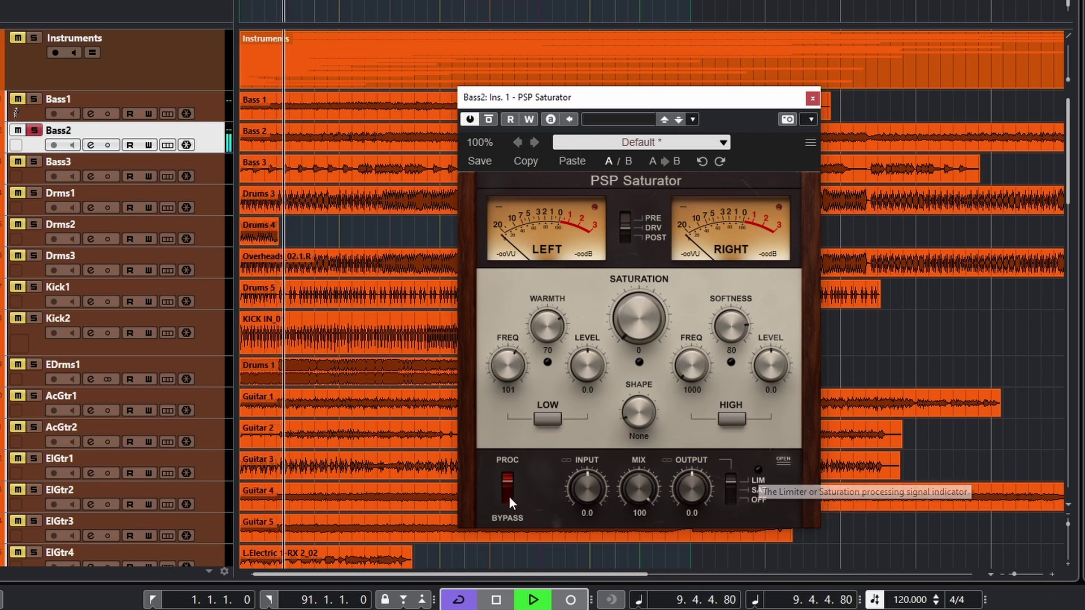
{"action": "key", "text": "space"}
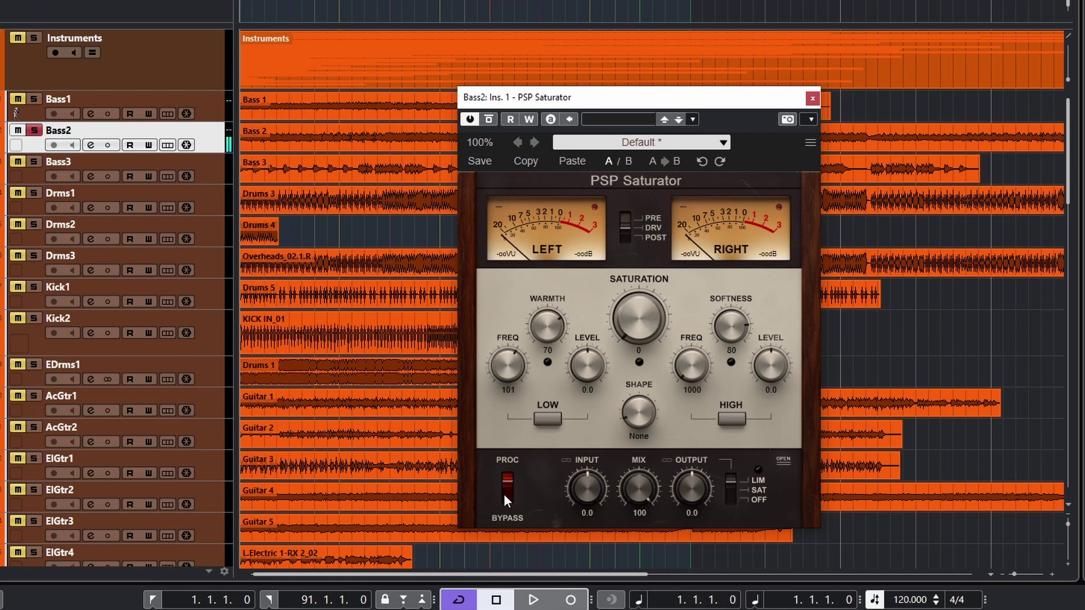
- Play the bass with Output raised to 15.5, audition the output stage's limiter/saturation switch, and stop playback
{"action": "key", "text": "space"}
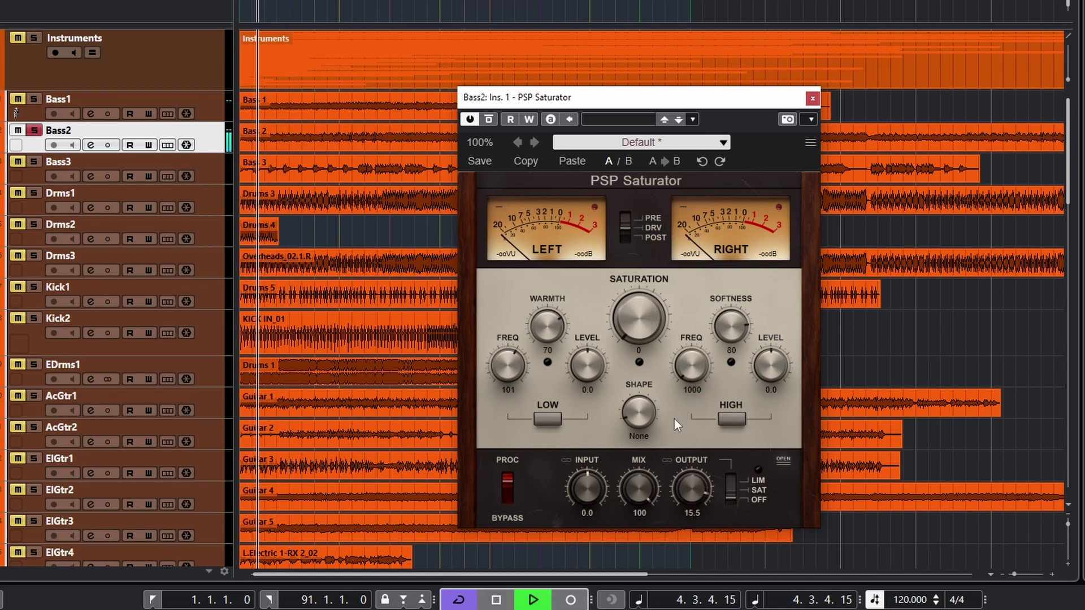
{"action": "left_click", "coordinate": [730, 487]}
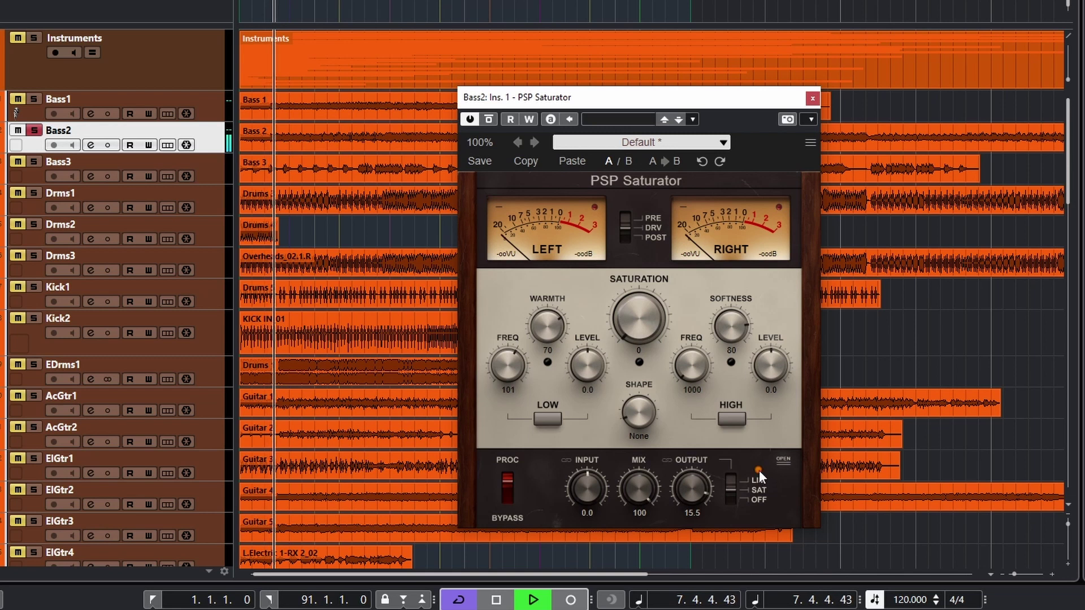
{"action": "left_click", "coordinate": [735, 492]}
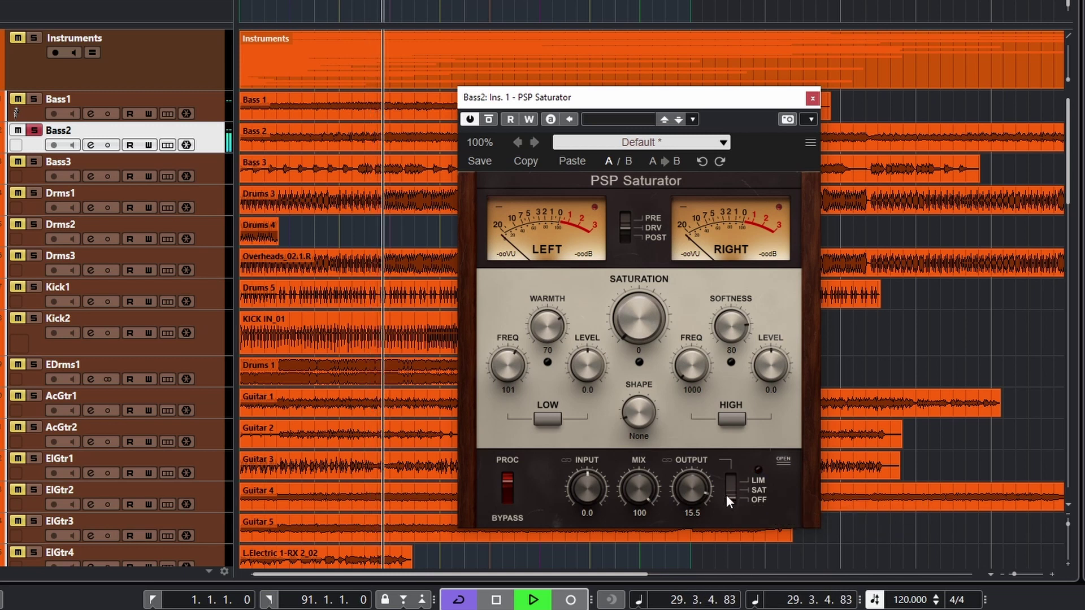
{"action": "key", "text": "space"}
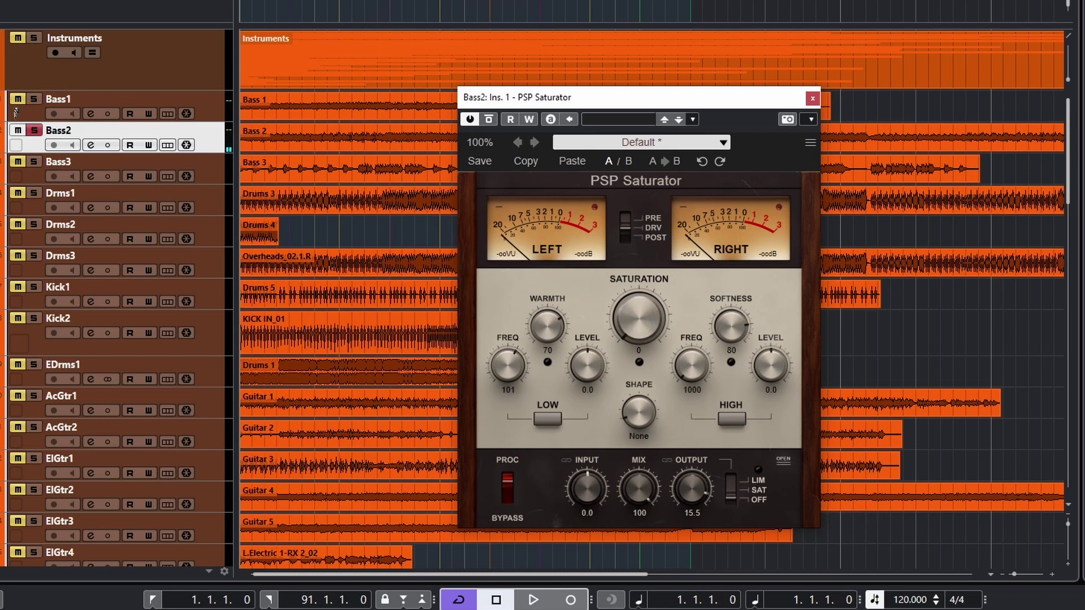
- Load the factory preset "big bass 1" from the Bass application category
{"action": "left_click", "coordinate": [713, 146]}
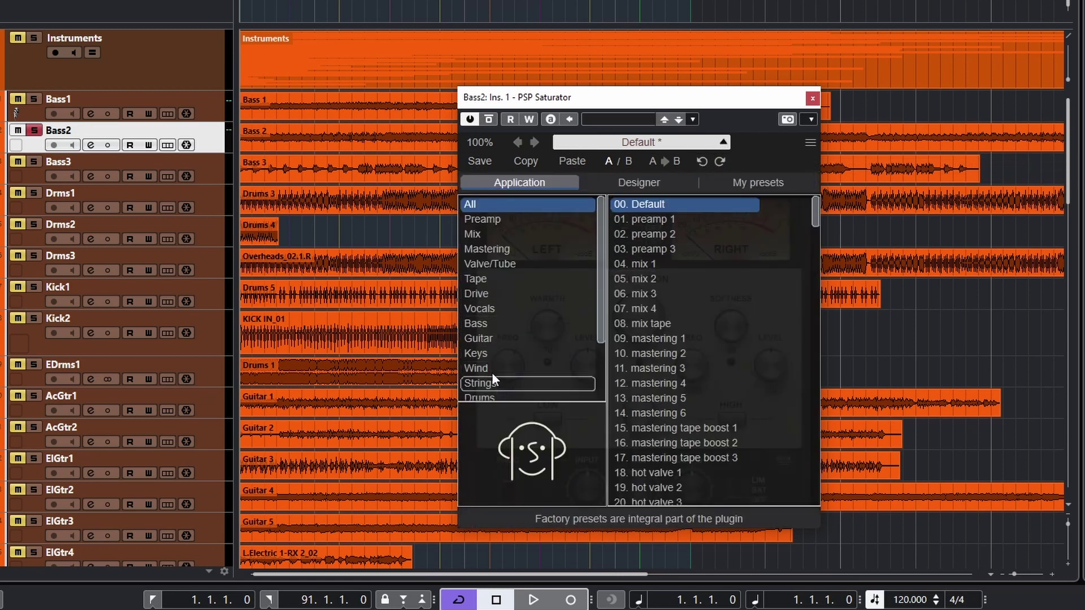
{"action": "left_click", "coordinate": [482, 323]}
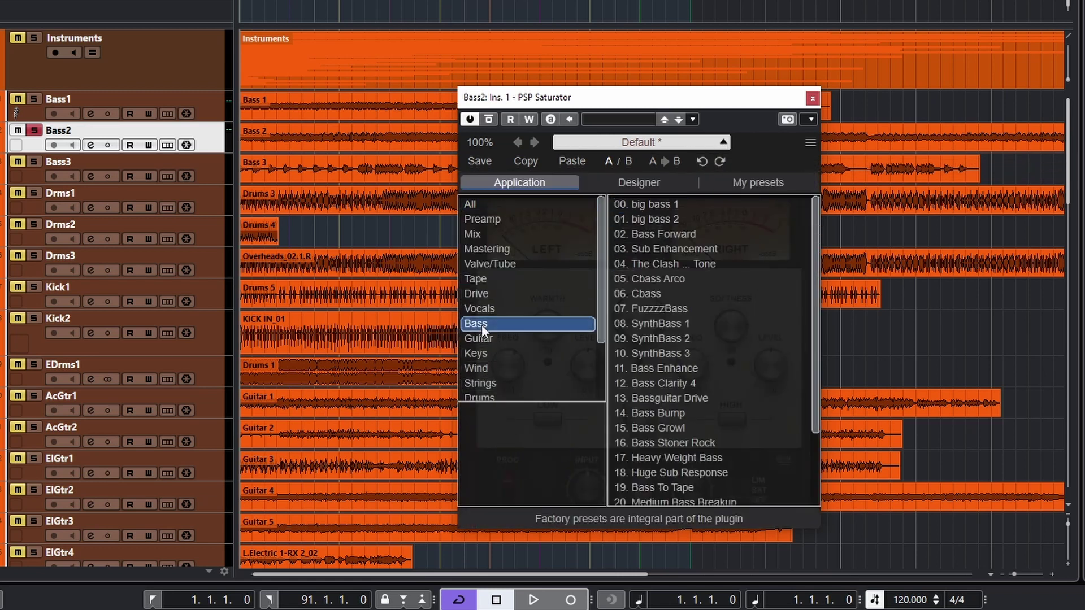
{"action": "left_click", "coordinate": [633, 205]}
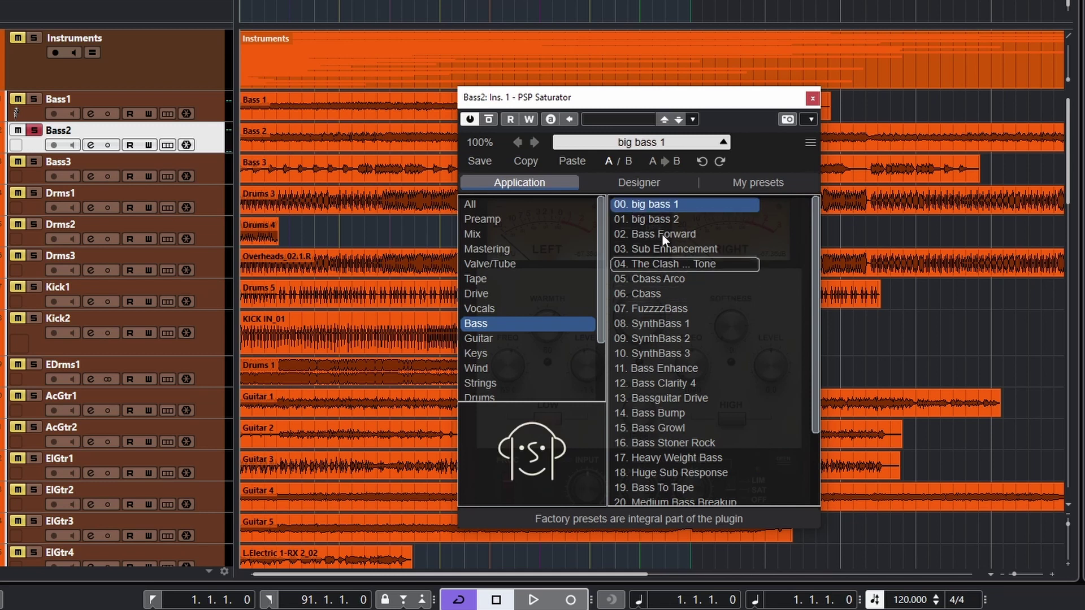
{"action": "double_click", "coordinate": [652, 203]}
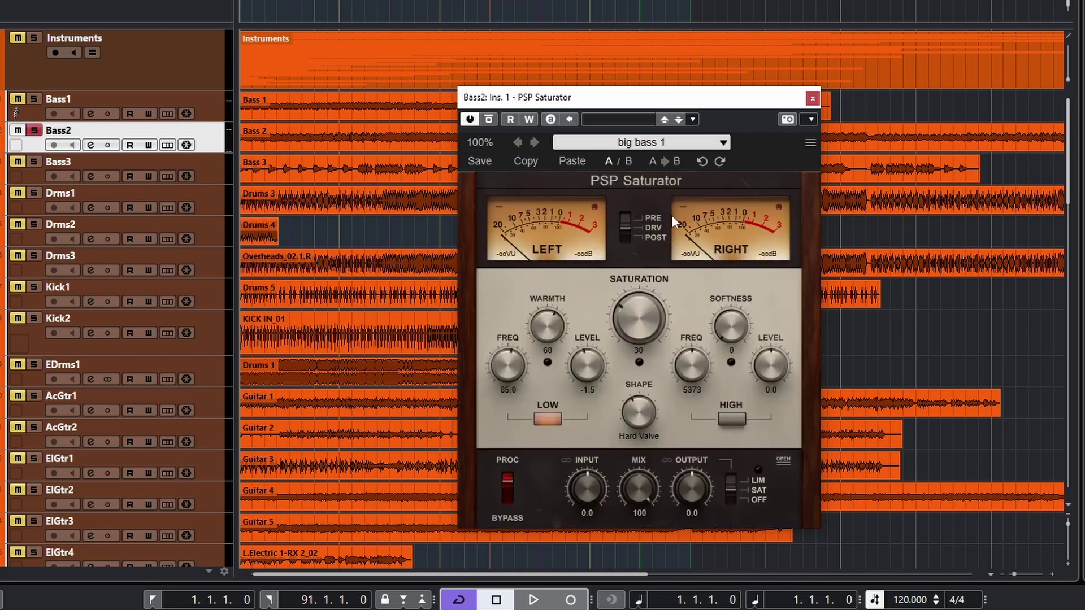
- Play the bass and compare the "big bass 1" preset with the bypassed signal, ending with processing on
{"action": "key", "text": "space"}
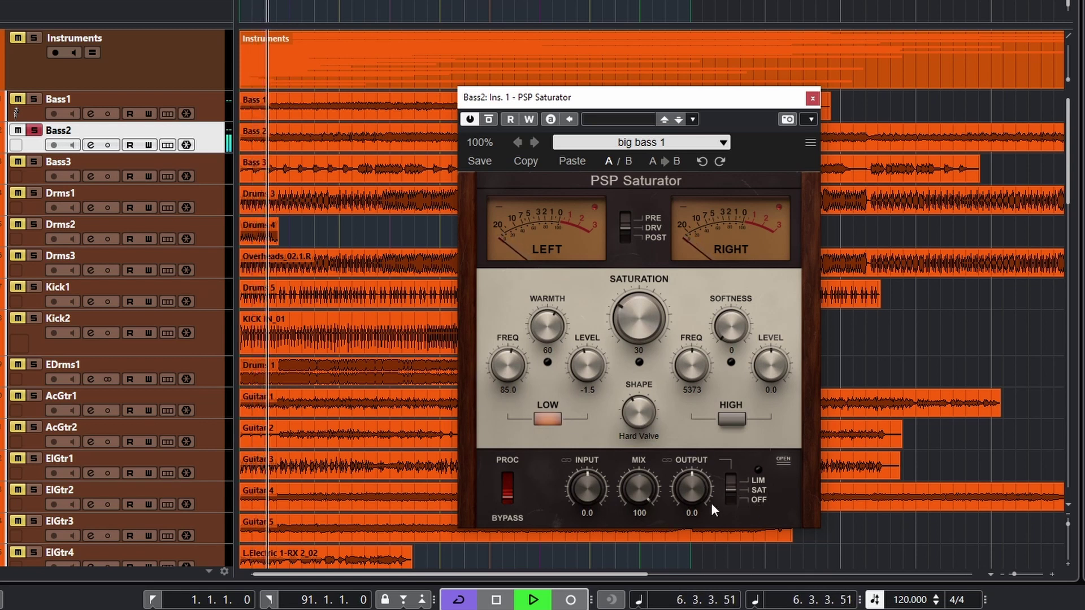
{"action": "left_click", "coordinate": [509, 481]}
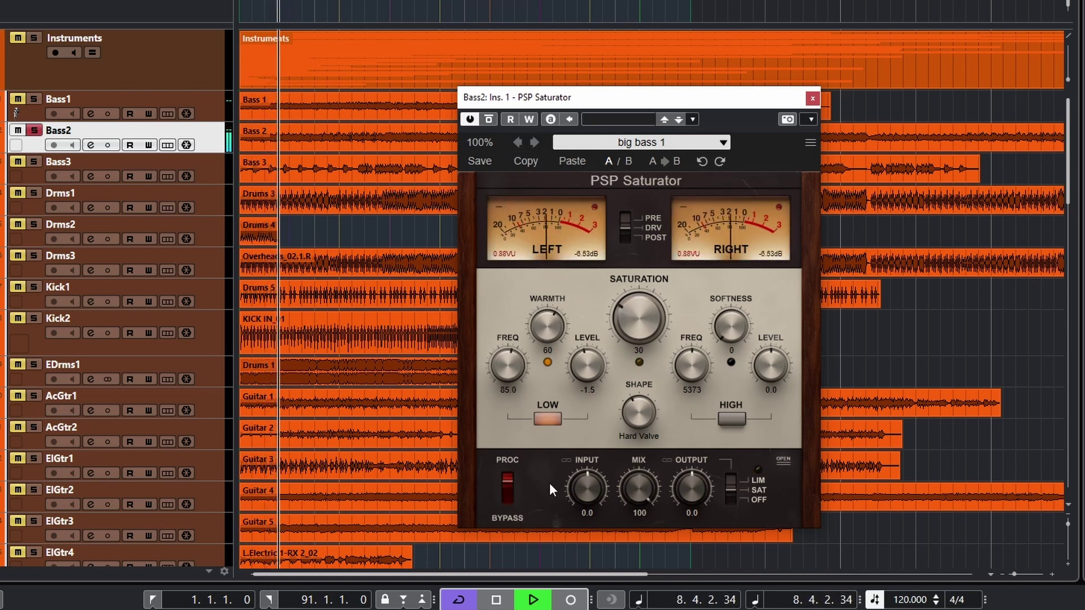
{"action": "left_click", "coordinate": [508, 496]}
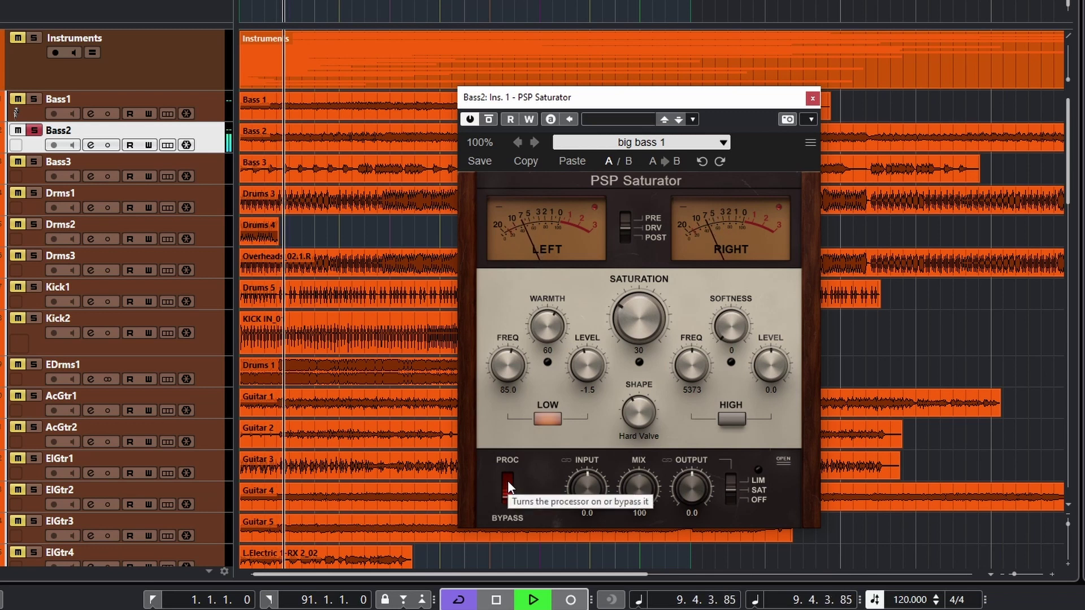
{"action": "left_click", "coordinate": [507, 481]}
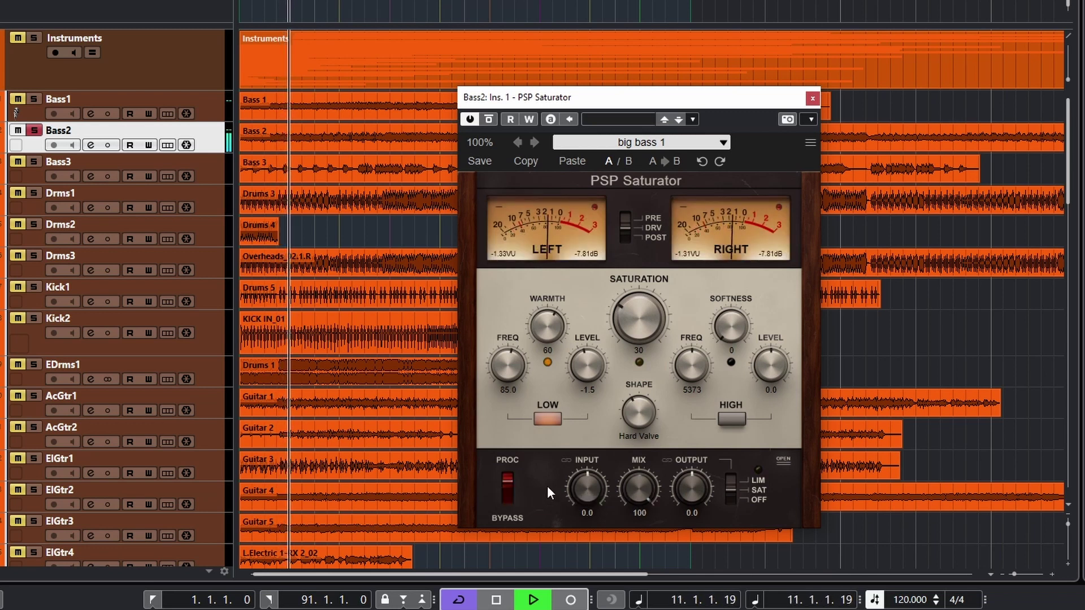
- Audition the following bass presets in order, from "big bass 2" through Bass Forward and Sub Enhancement to The Clash Bass Tone
{"action": "left_click", "coordinate": [535, 142]}
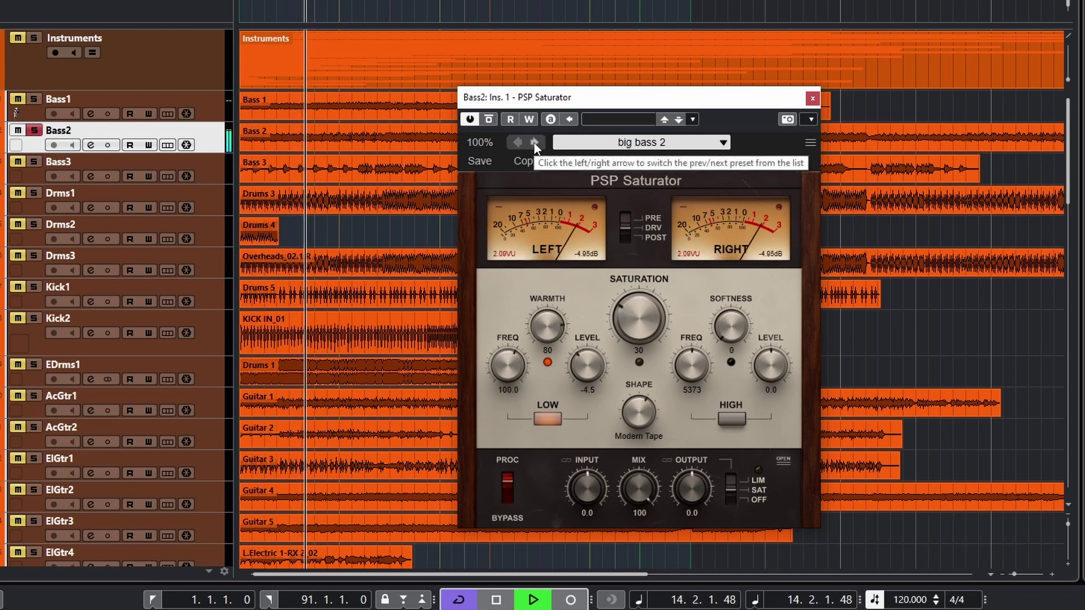
{"action": "left_click", "coordinate": [535, 142]}
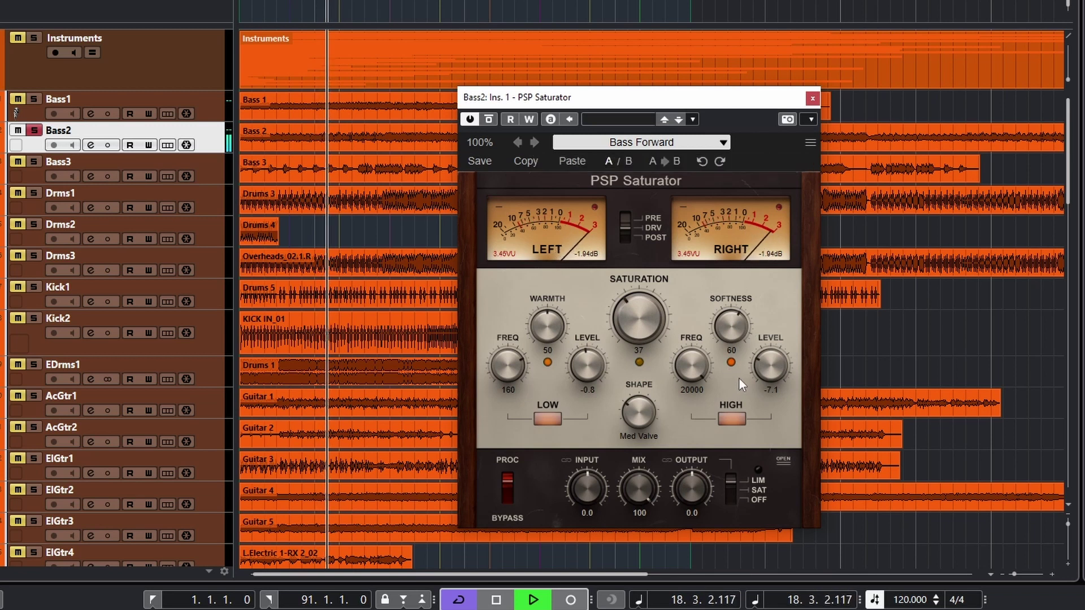
{"action": "left_click", "coordinate": [536, 143]}
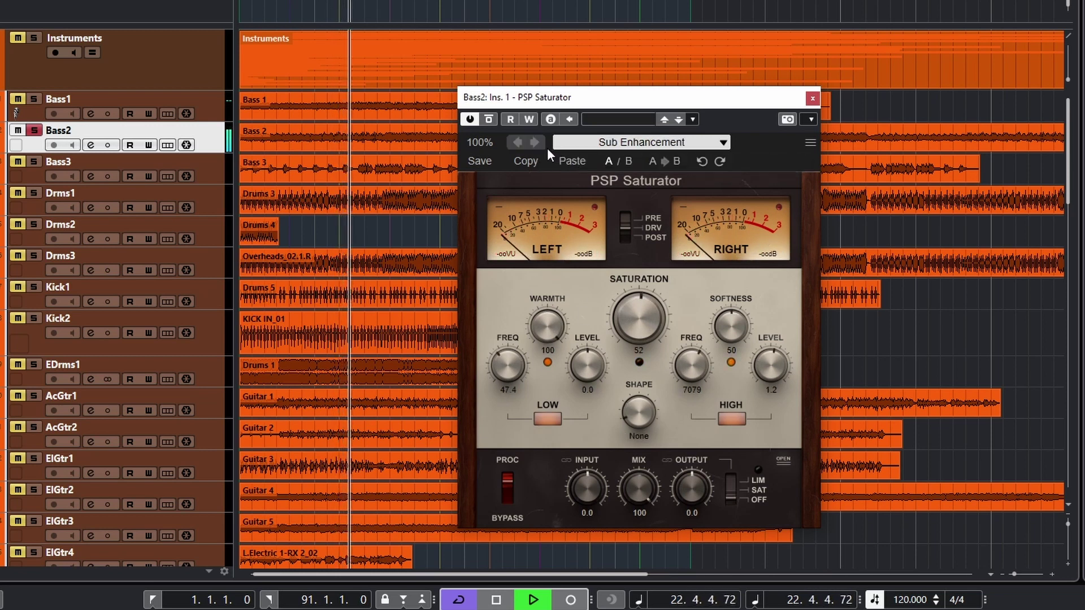
{"action": "left_click", "coordinate": [535, 141]}
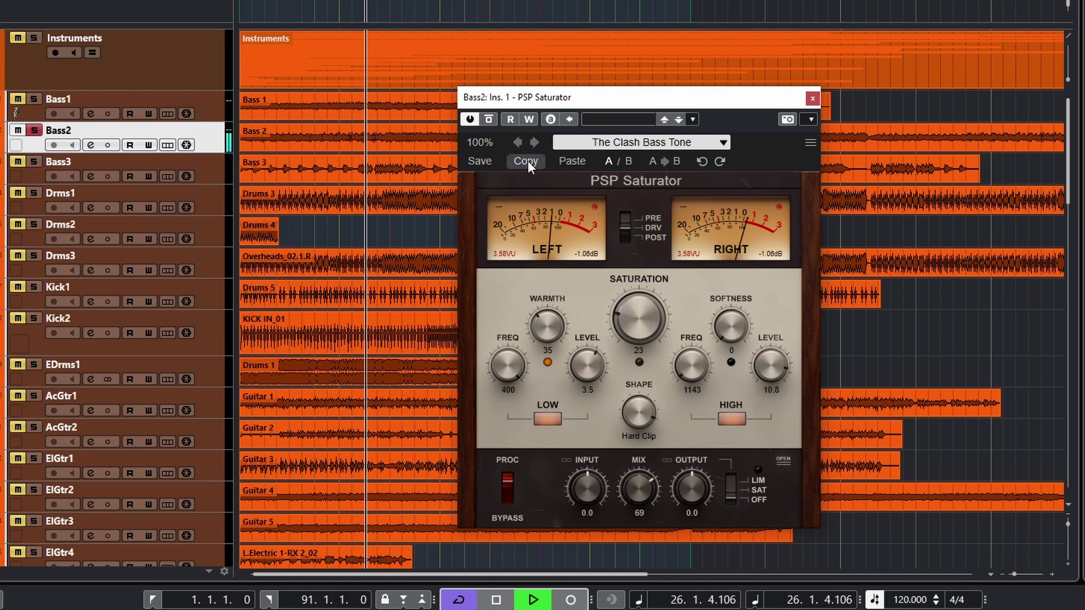
- Compare The Clash Bass Tone preset with the bypassed signal and briefly inspect the plugin's hidden circuit-board settings
{"action": "left_click", "coordinate": [510, 495]}
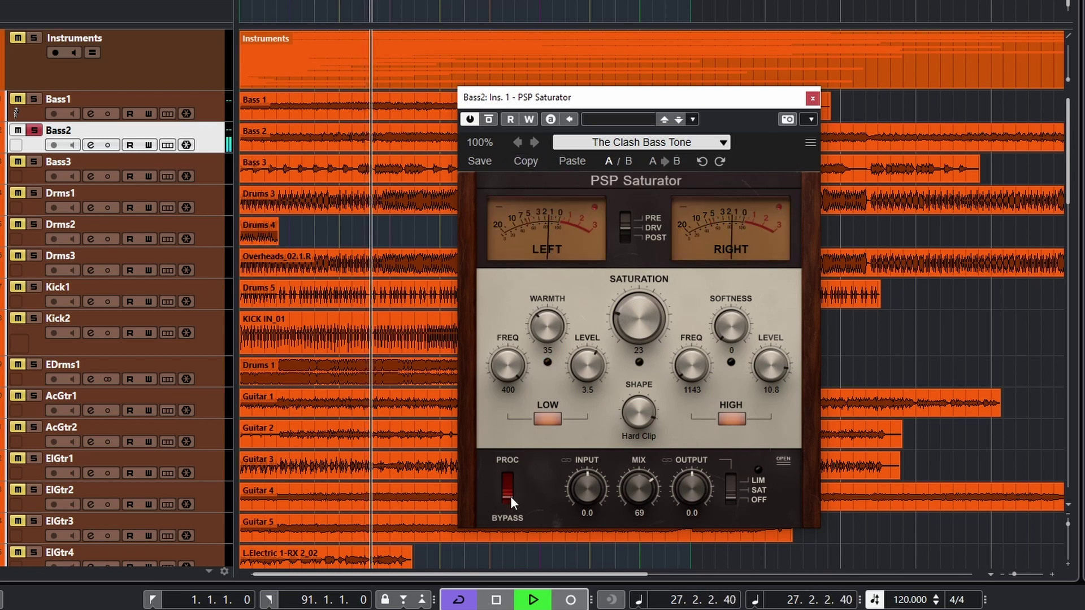
{"action": "left_click", "coordinate": [507, 480]}
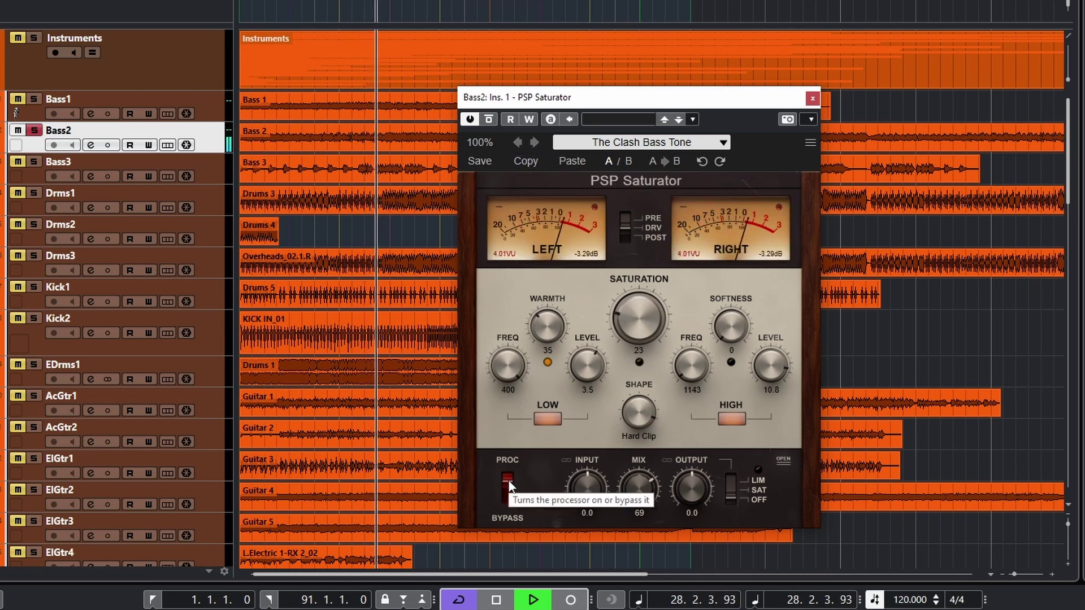
{"action": "left_click", "coordinate": [783, 459]}
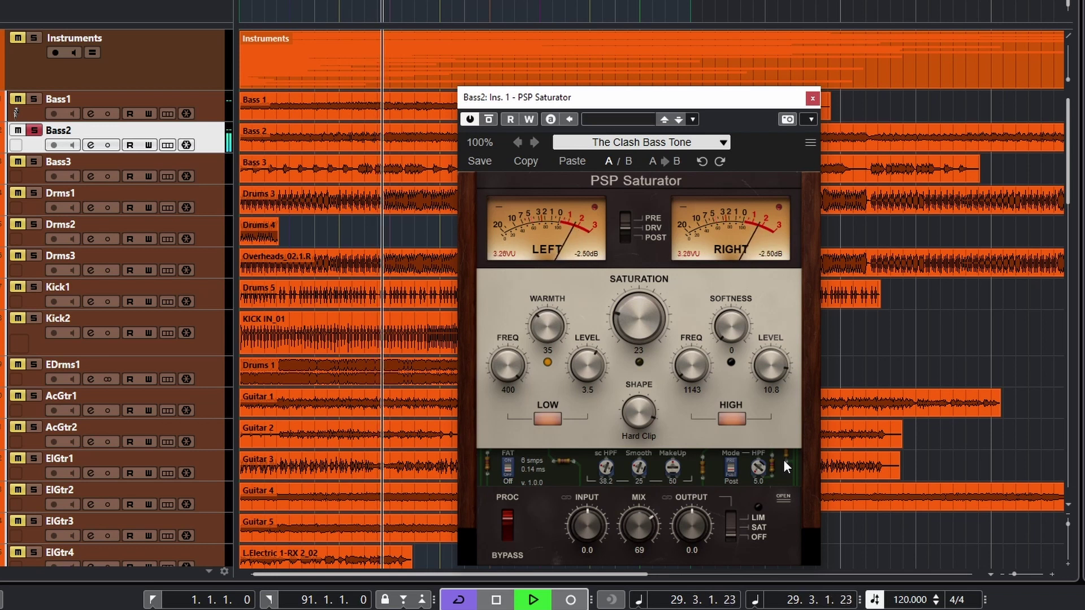
{"action": "left_click", "coordinate": [783, 497]}
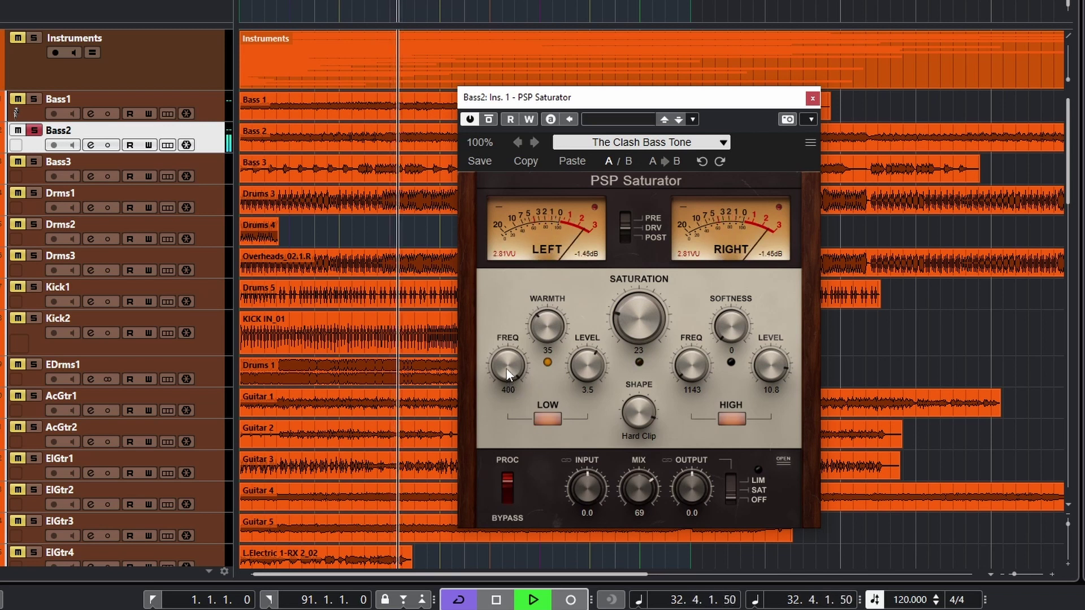
{"action": "left_click", "coordinate": [510, 485]}
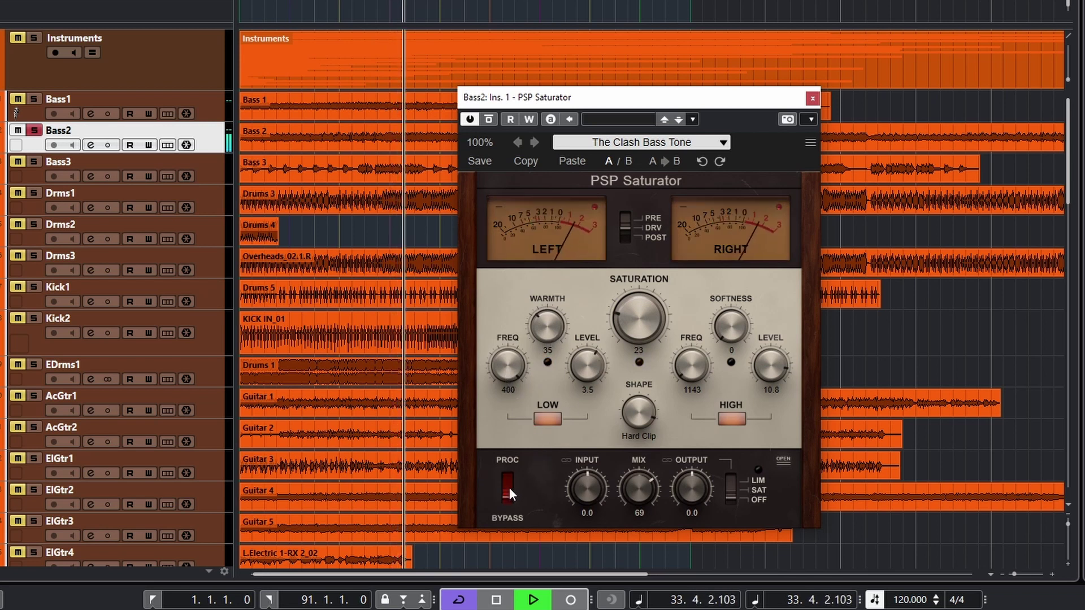
{"action": "left_click", "coordinate": [511, 485]}
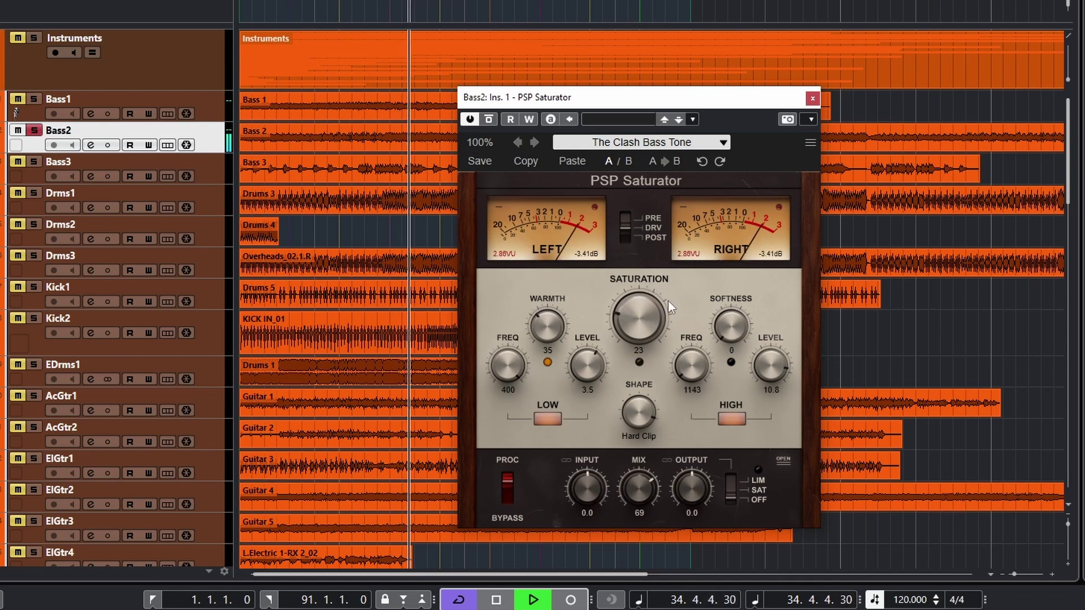
- Audition the next bass presets, Cbass Arco, Cbass and FuzzzzBass, and briefly inspect the hidden circuit-board settings of FuzzzzBass
{"action": "left_click", "coordinate": [537, 142]}
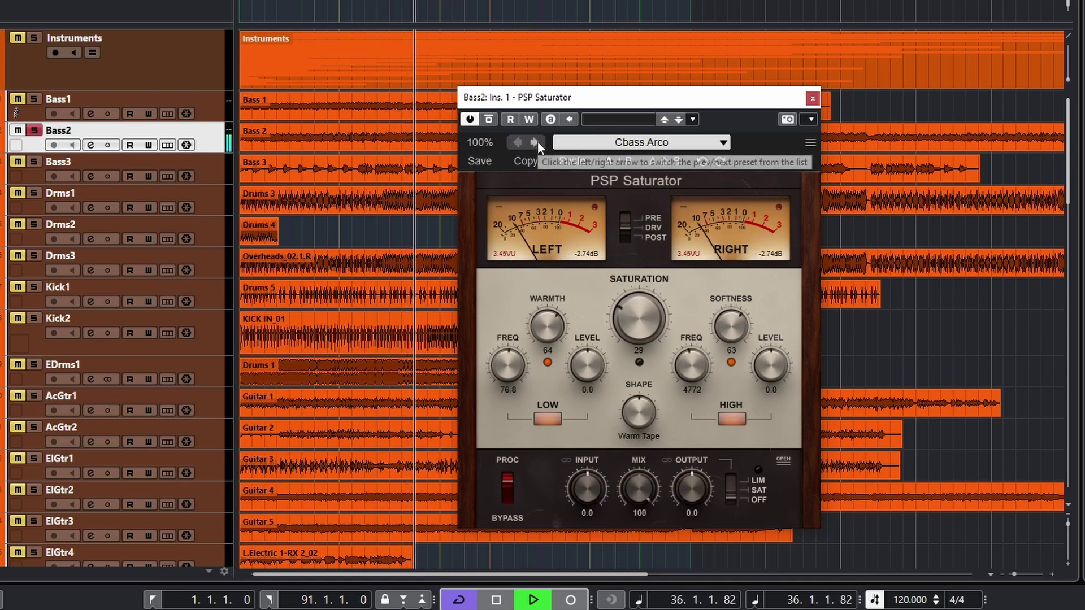
{"action": "left_click", "coordinate": [537, 142]}
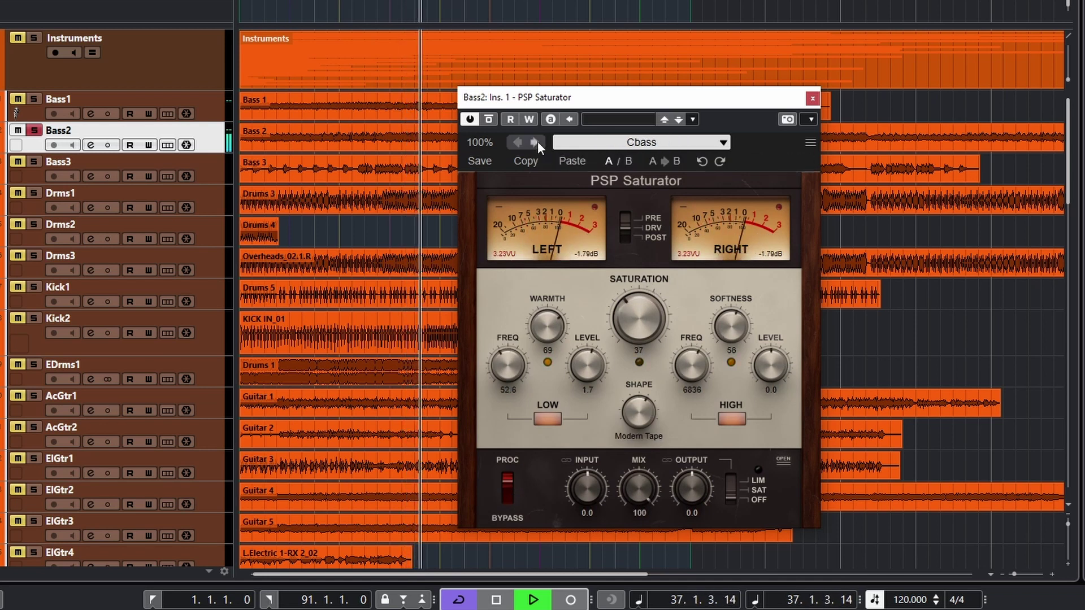
{"action": "left_click", "coordinate": [537, 142]}
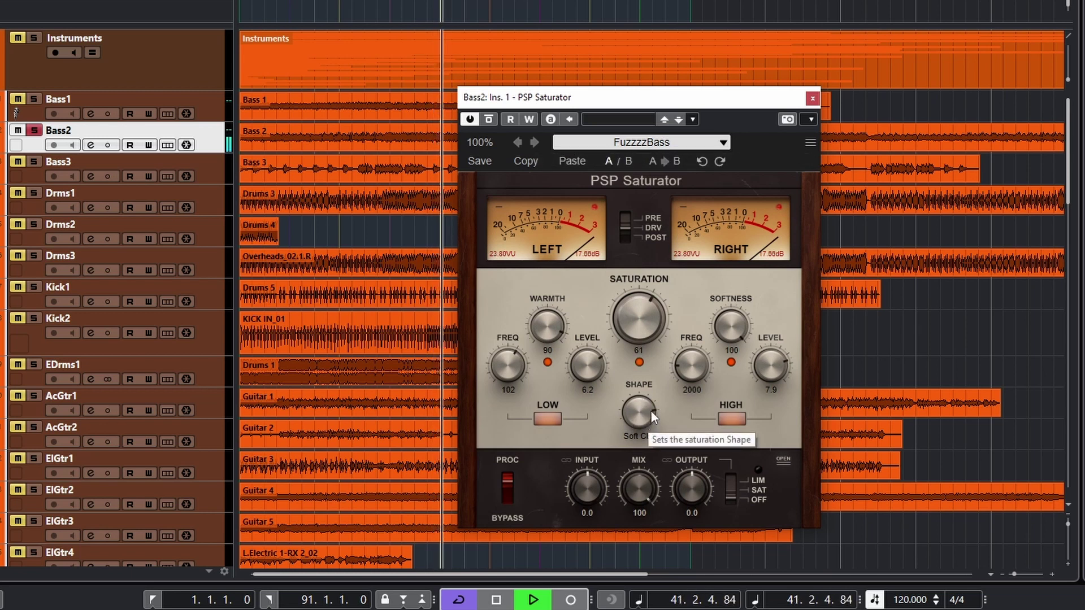
{"action": "left_click", "coordinate": [789, 463]}
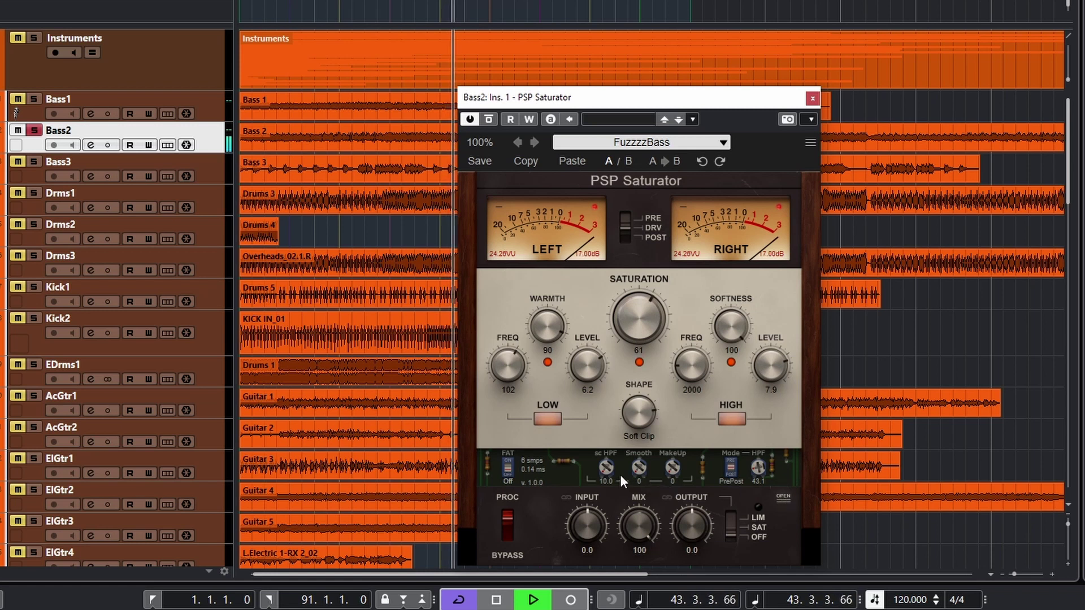
{"action": "left_click", "coordinate": [783, 499]}
- Audition the presets SynthBass 1 to 3 and Bass Enhance, comparing Bass Enhance with the bypassed signal
{"action": "left_click", "coordinate": [533, 143]}
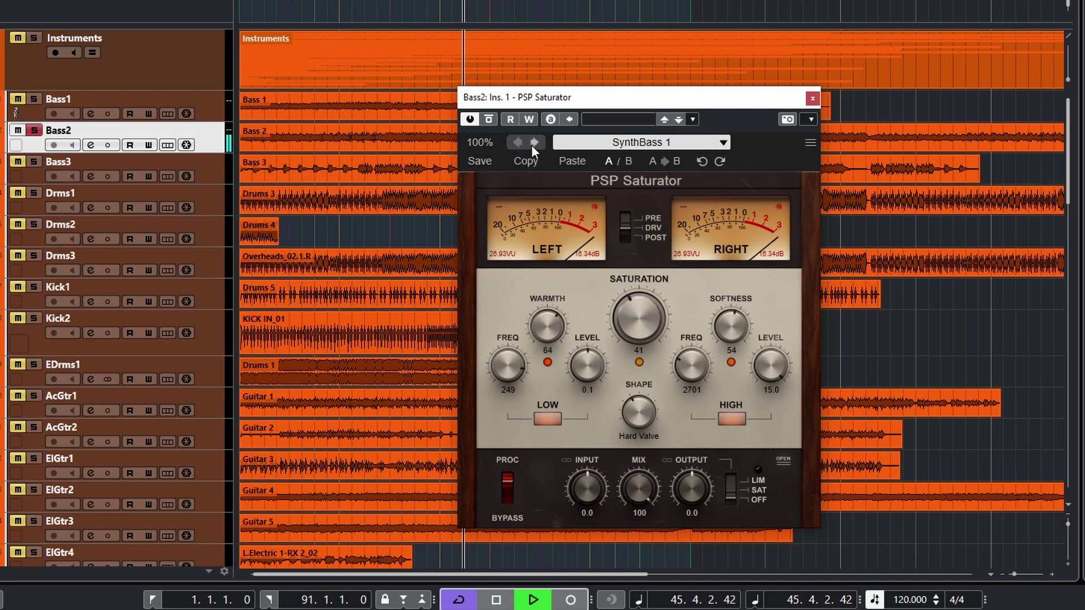
{"action": "left_click", "coordinate": [532, 143]}
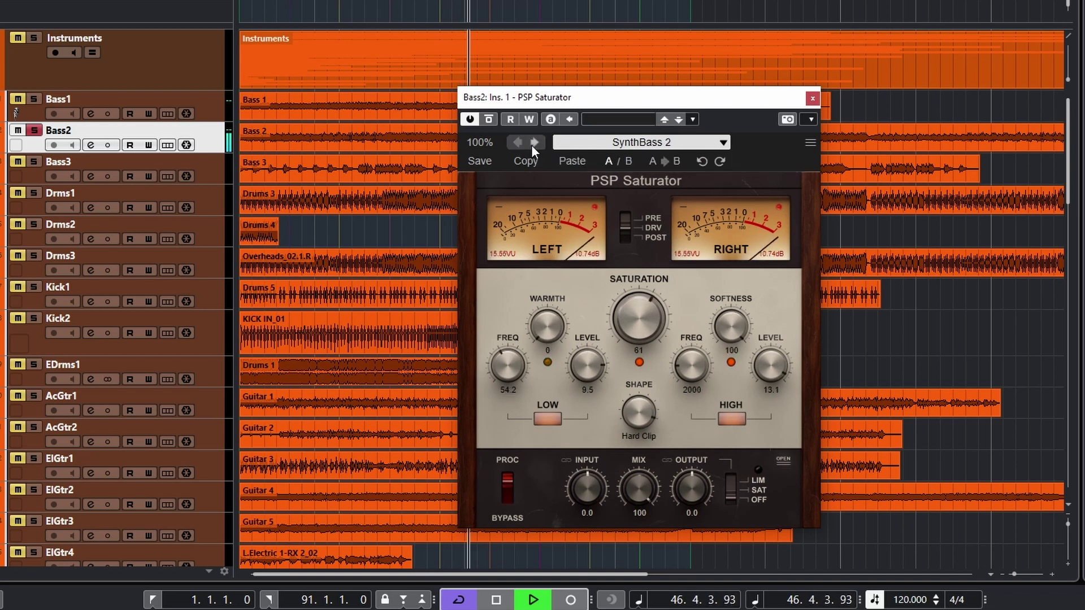
{"action": "left_click", "coordinate": [533, 143]}
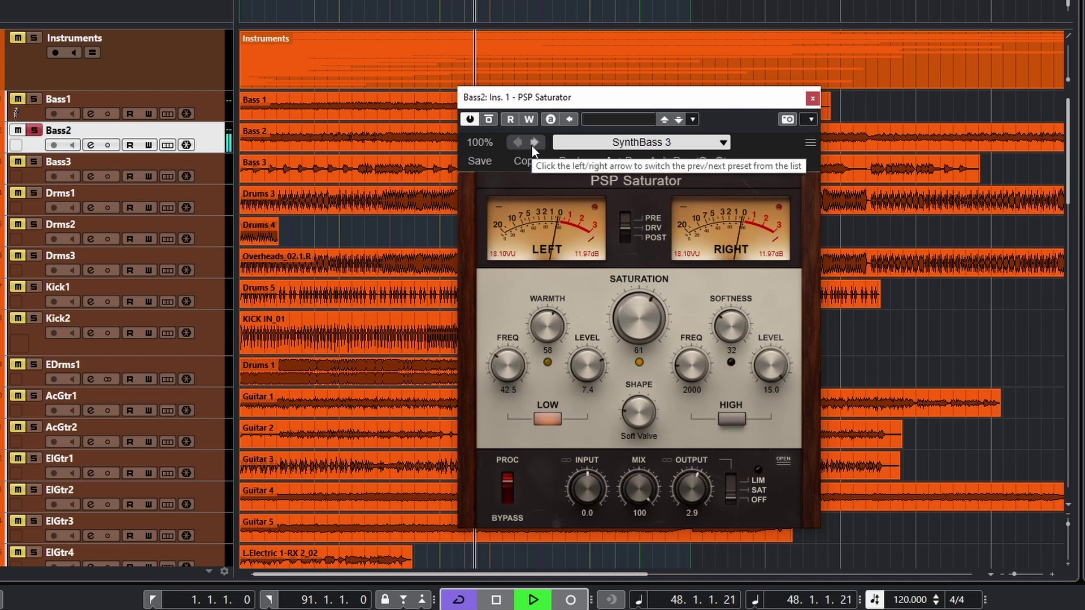
{"action": "left_click", "coordinate": [532, 143]}
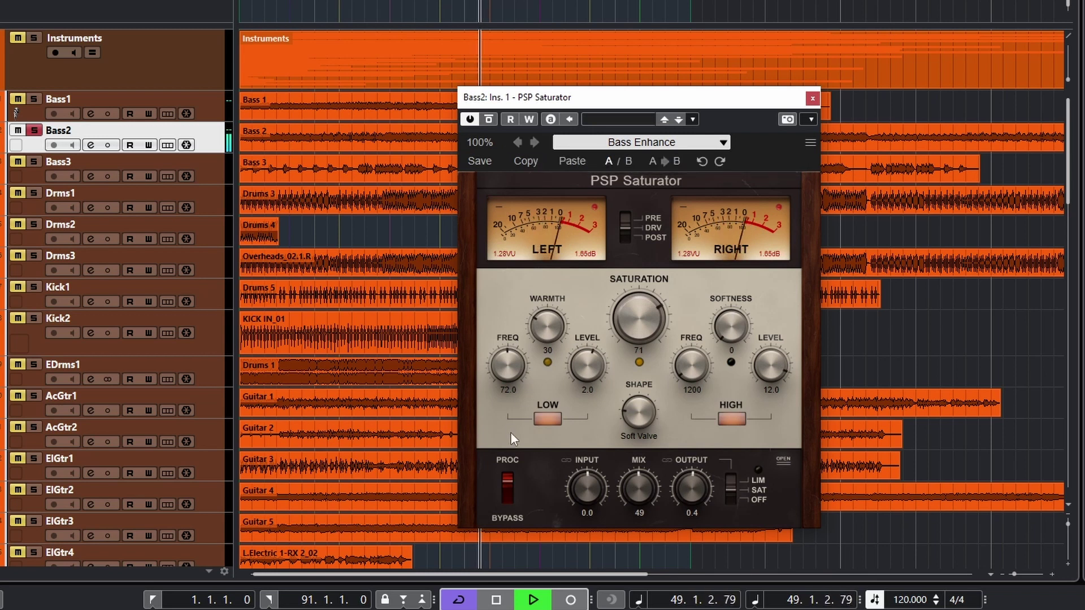
{"action": "left_click", "coordinate": [507, 490]}
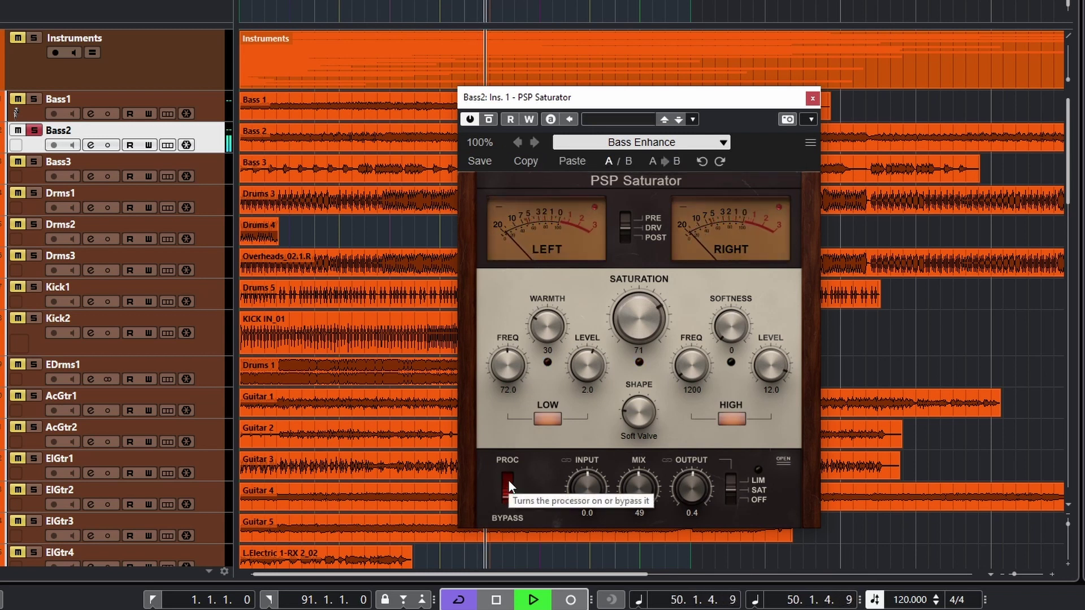
{"action": "left_click", "coordinate": [509, 486]}
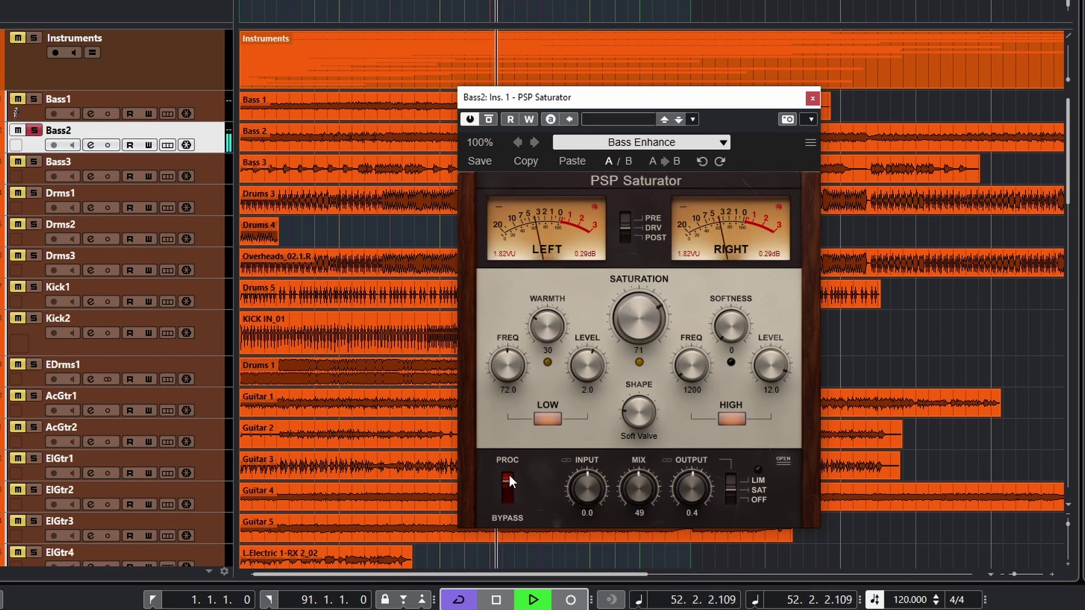
- Compare the Bass Clarity 4 preset with the bypassed signal, ending playback and closing the Bass2 plugin window
{"action": "left_click", "coordinate": [535, 142]}
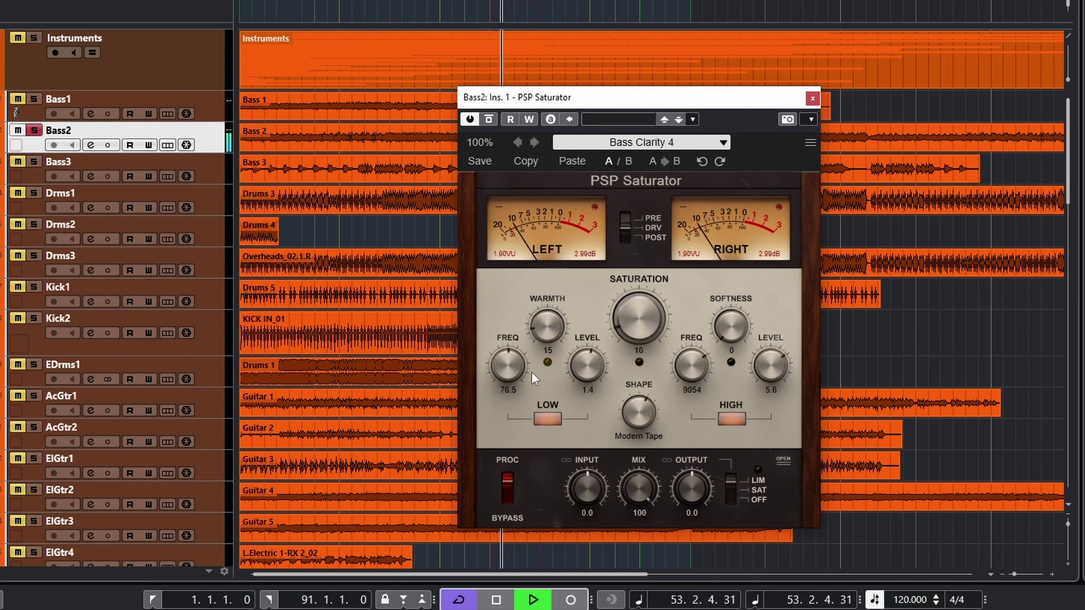
{"action": "left_click", "coordinate": [506, 499]}
{"action": "left_click", "coordinate": [511, 478]}
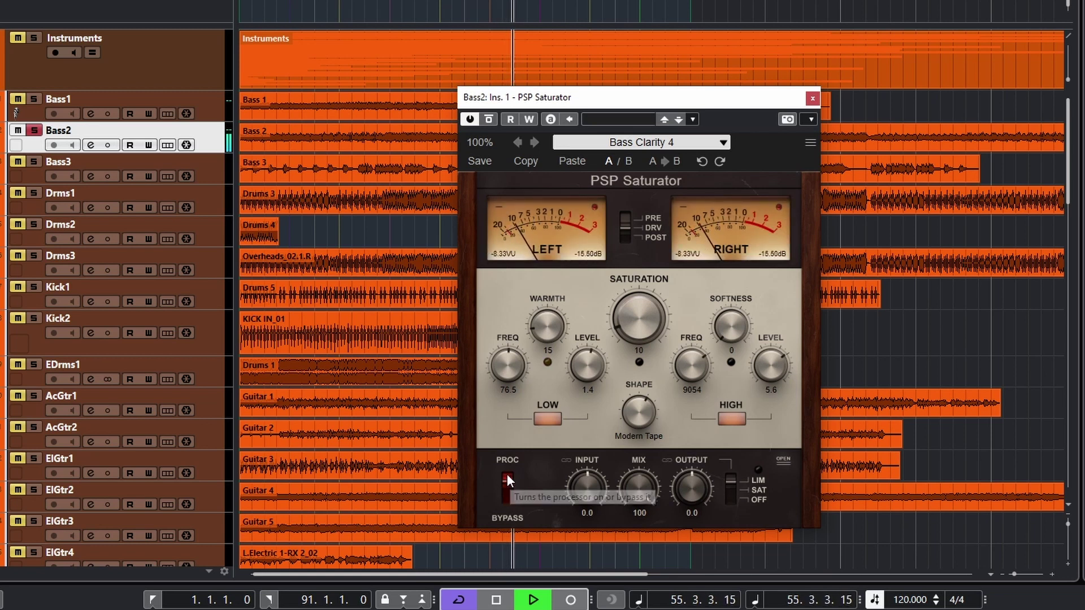
{"action": "key", "text": "space"}
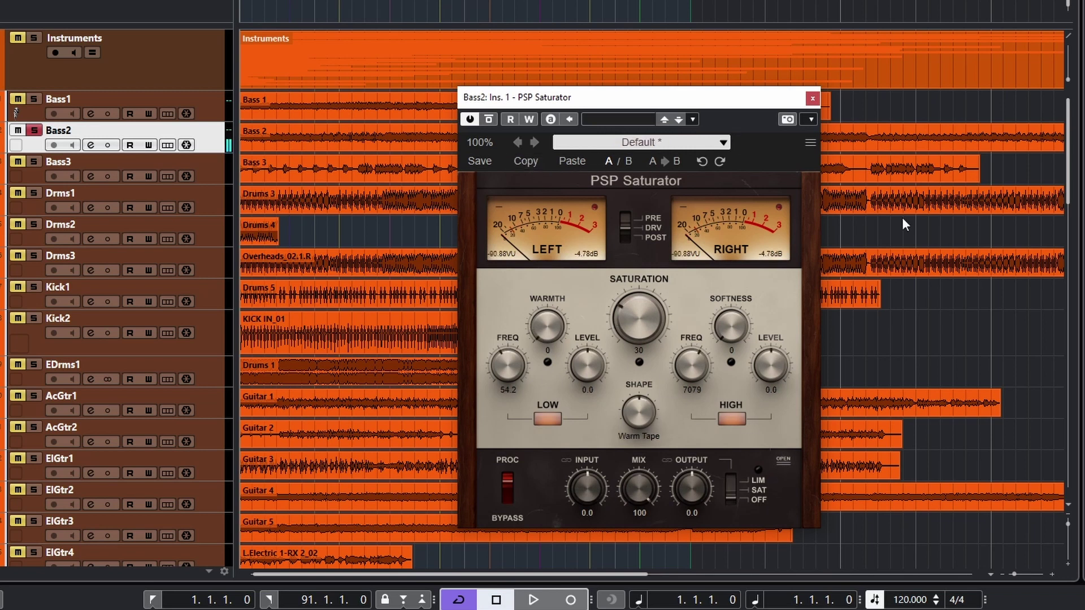
{"action": "left_click", "coordinate": [813, 98]}
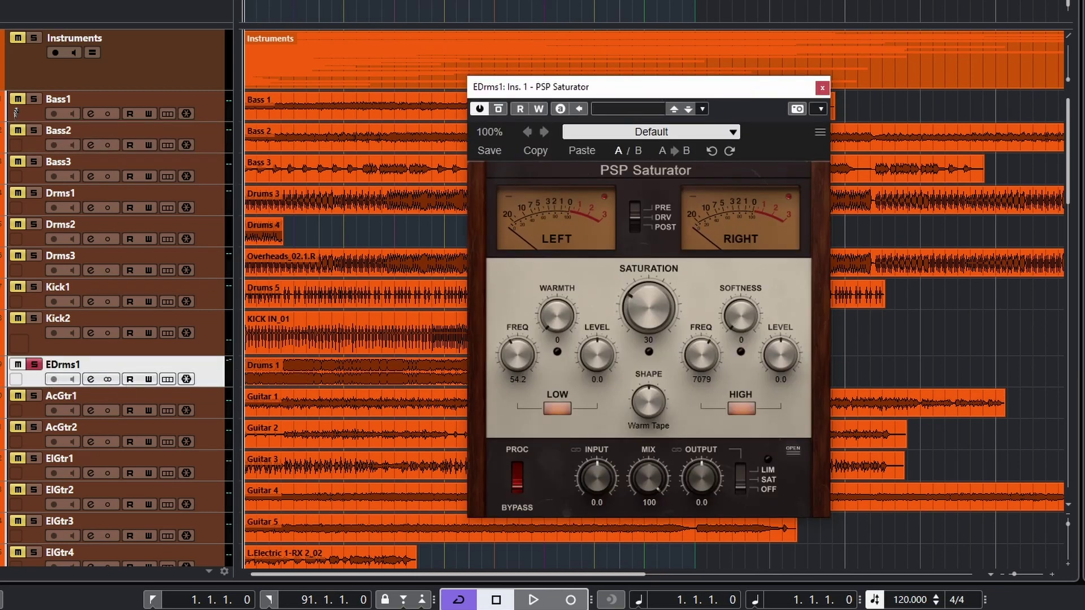
- Play the EDrms1 track and compare its Default saturator preset with the bypassed signal, ending with processing on
{"action": "key", "text": "space"}
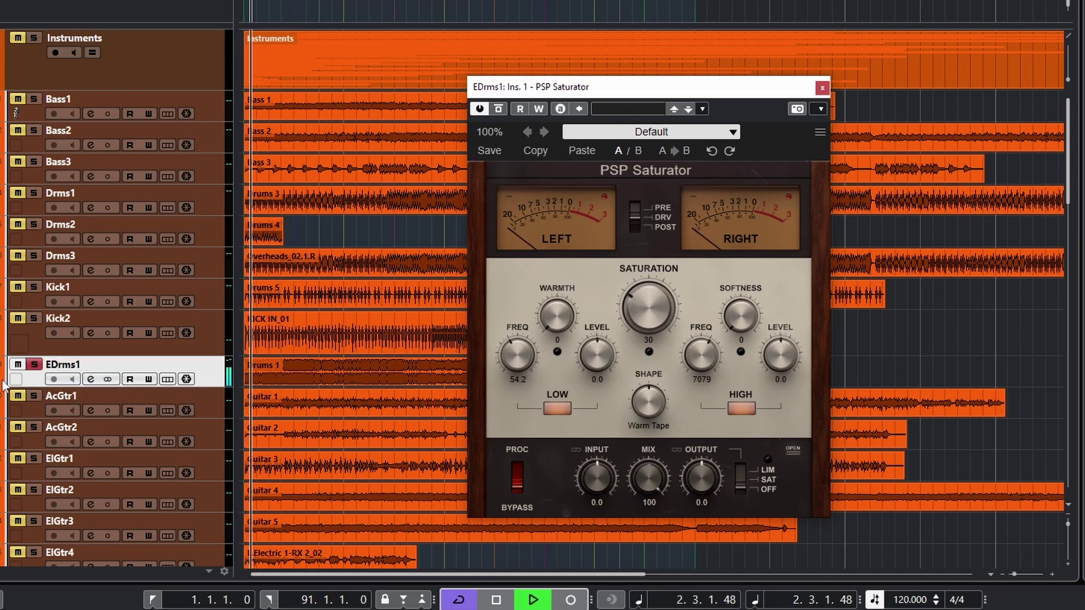
{"action": "left_click", "coordinate": [518, 476]}
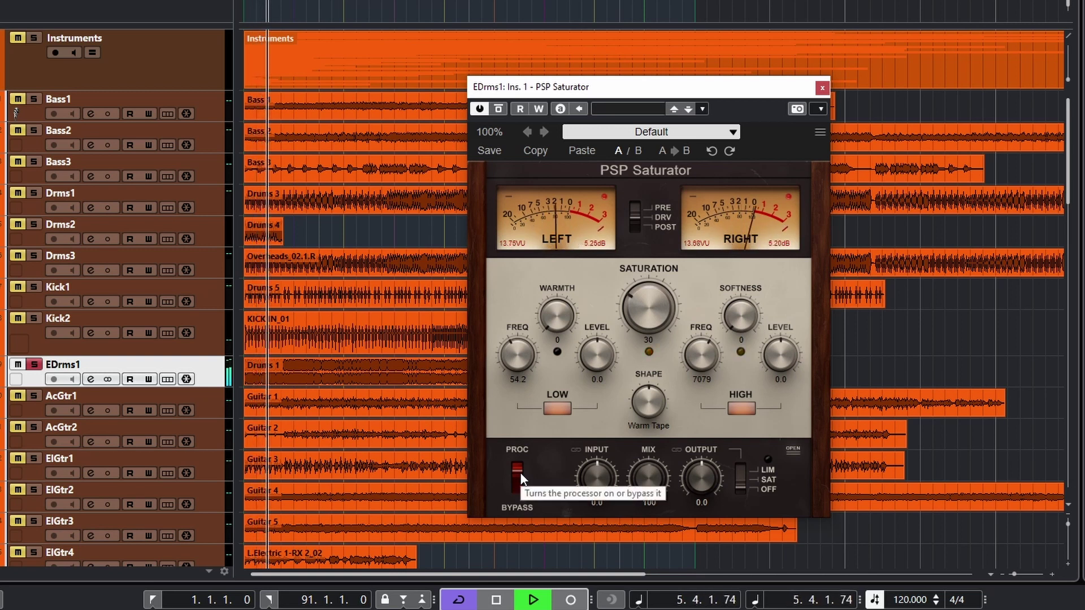
{"action": "key", "text": "space"}
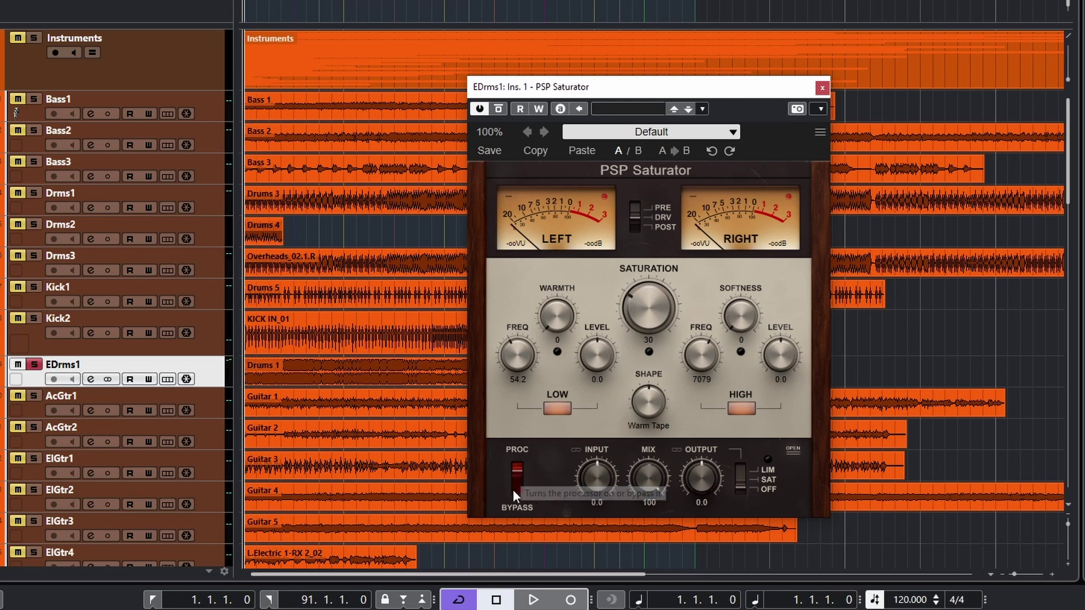
{"action": "left_click", "coordinate": [517, 481]}
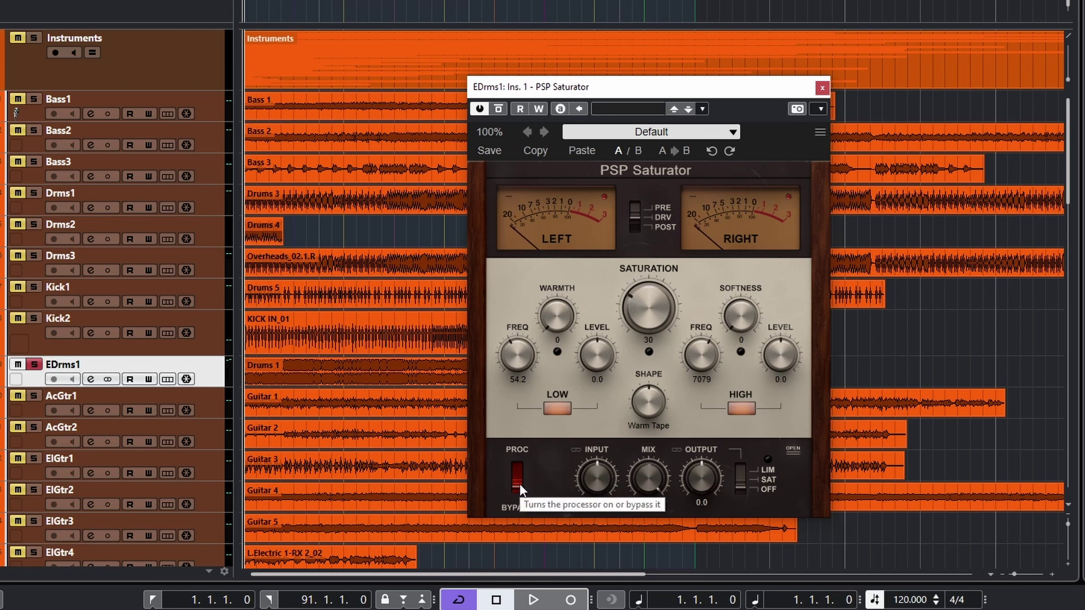
{"action": "key", "text": "space"}
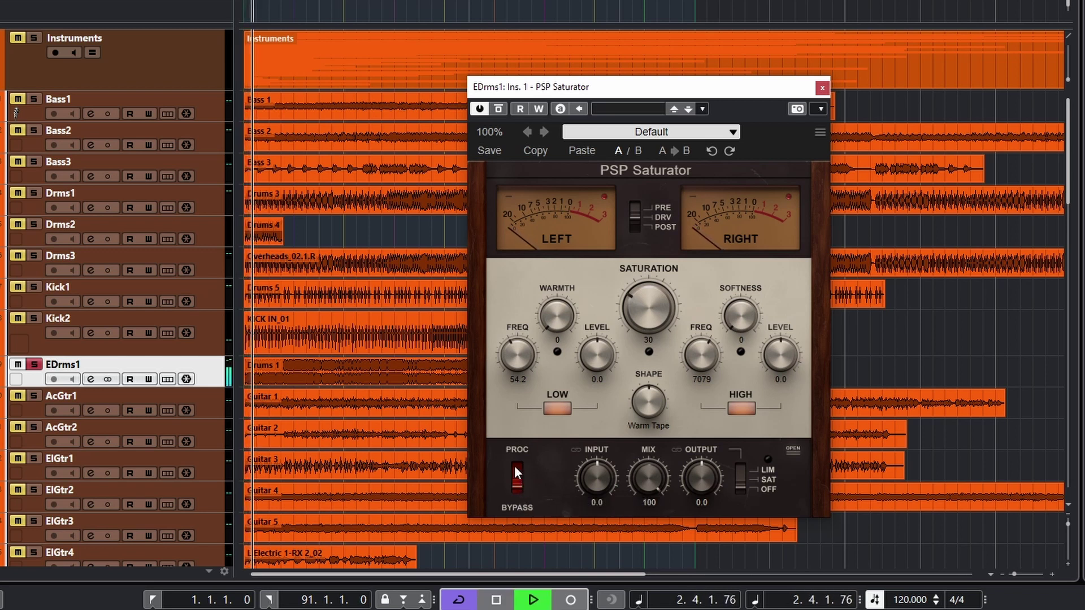
{"action": "left_click", "coordinate": [515, 472]}
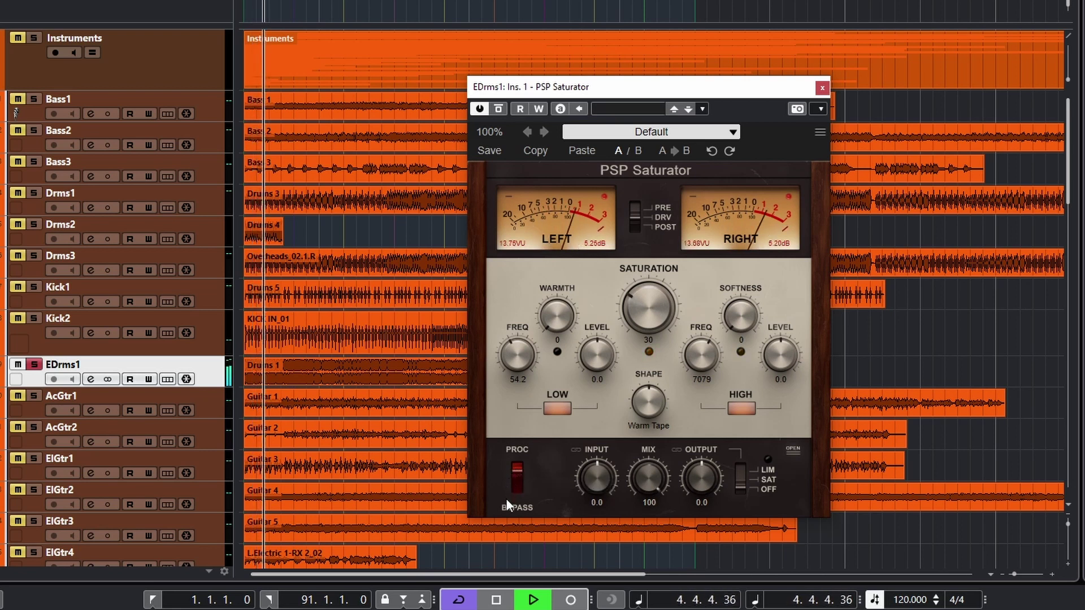
- Audition the Drums application presets 808 Saturation, Snare Extra FIZZ, Clap Enhancer and Organic Life on EDrms1
{"action": "left_click", "coordinate": [656, 134]}
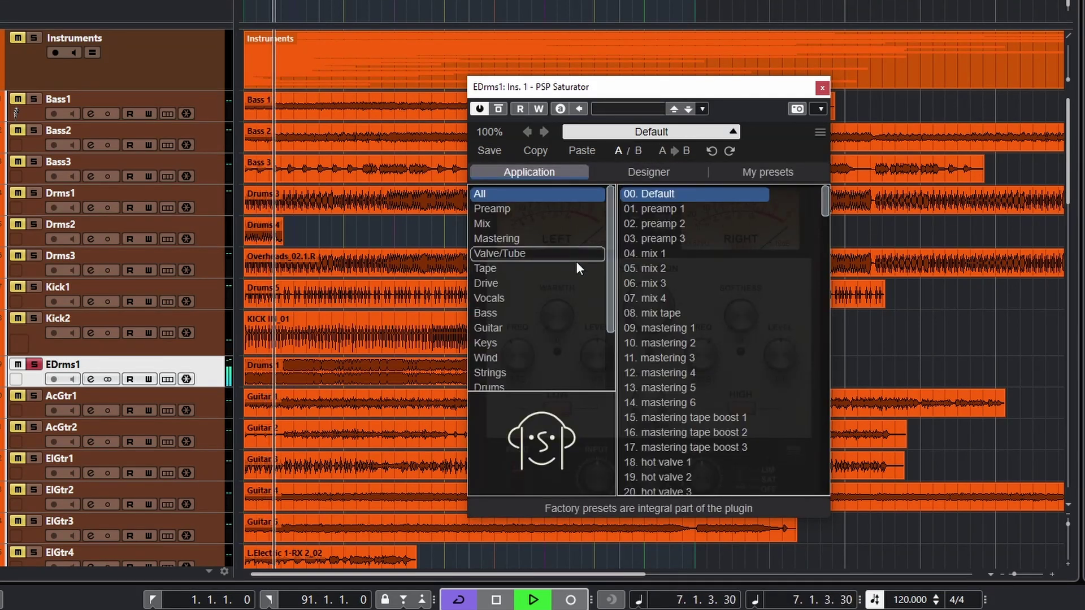
{"action": "left_click", "coordinate": [497, 386]}
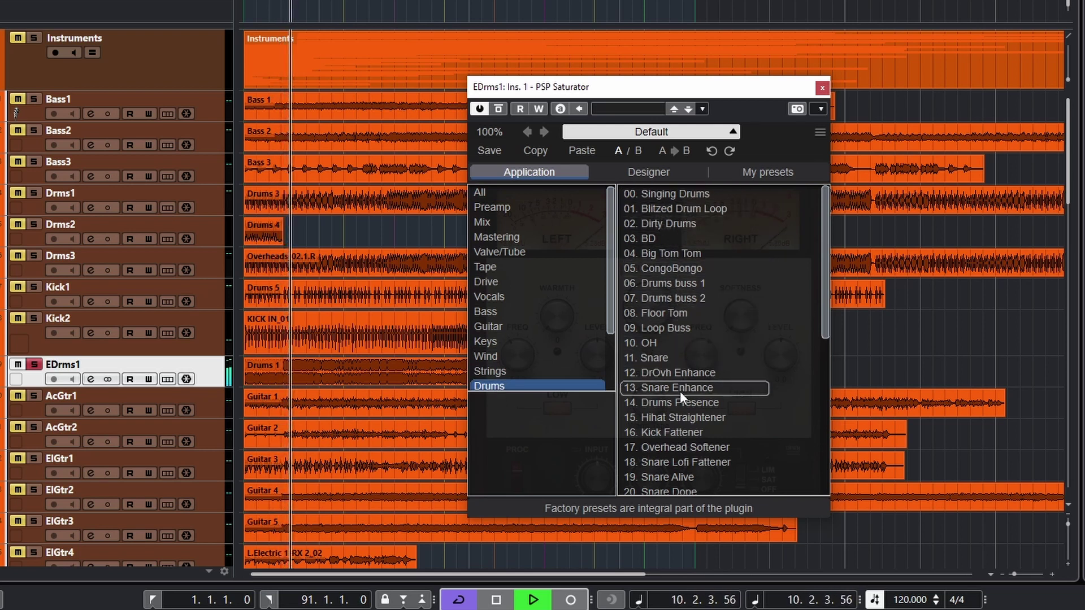
{"action": "scroll", "coordinate": [684, 407], "scroll_direction": "down", "scroll_amount": 3}
{"action": "scroll", "coordinate": [688, 439], "scroll_direction": "down", "scroll_amount": 5}
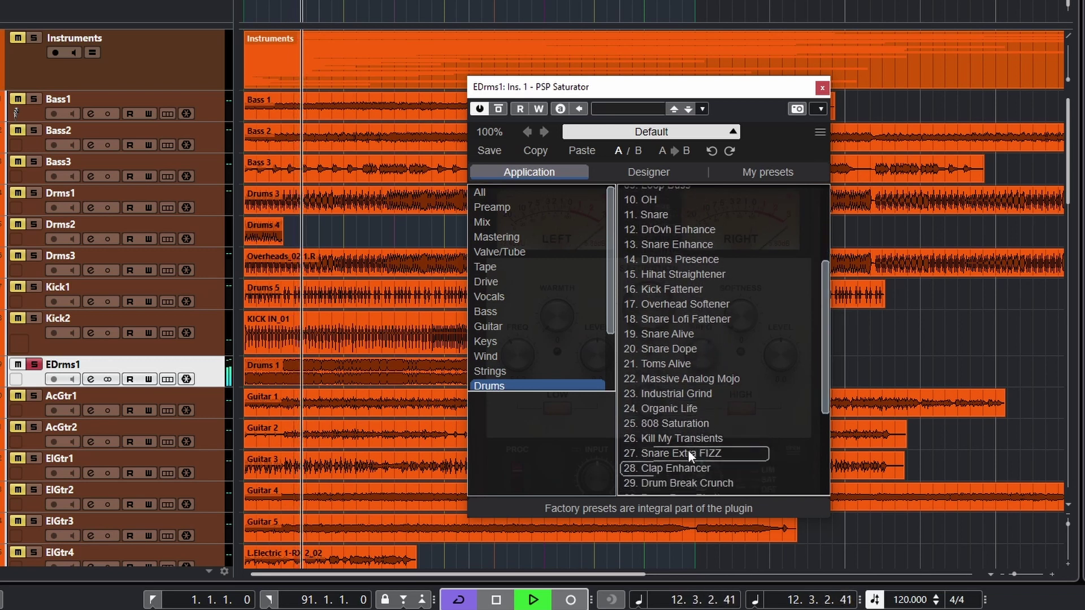
{"action": "left_click", "coordinate": [690, 426]}
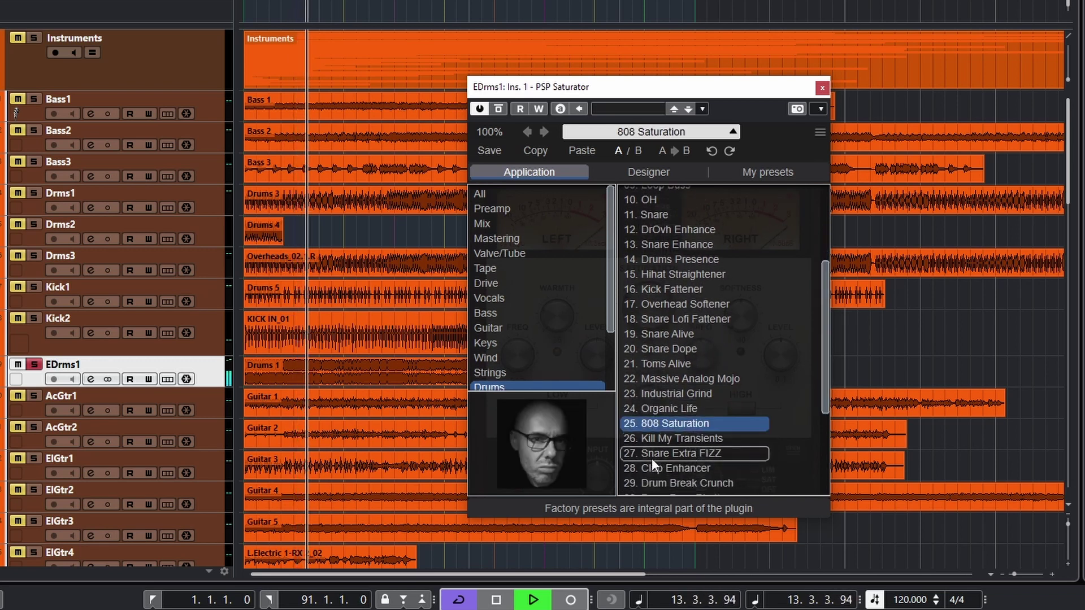
{"action": "left_click", "coordinate": [689, 455]}
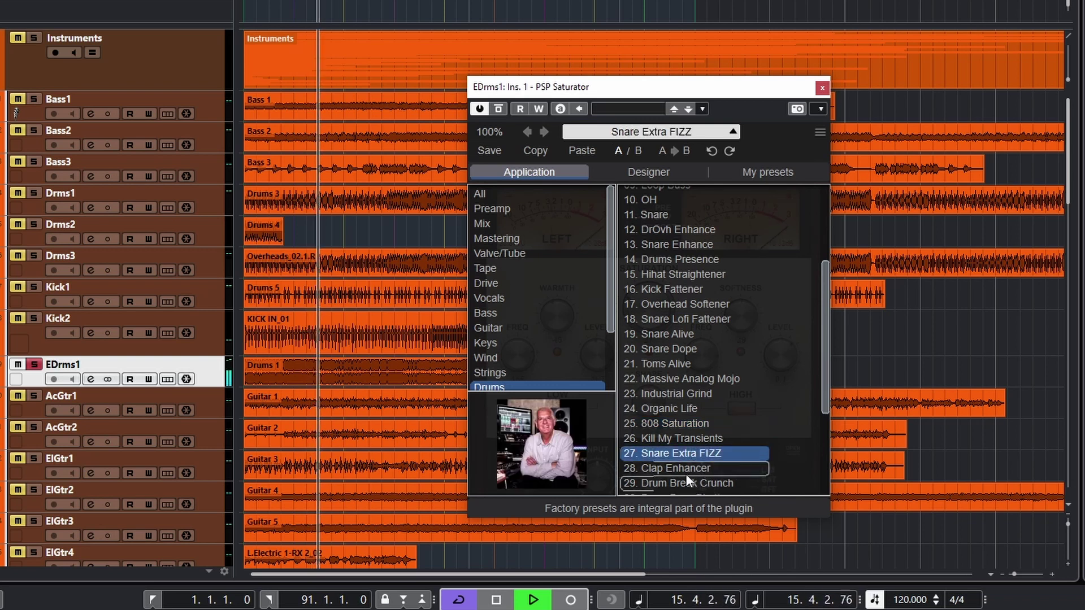
{"action": "left_click", "coordinate": [686, 472]}
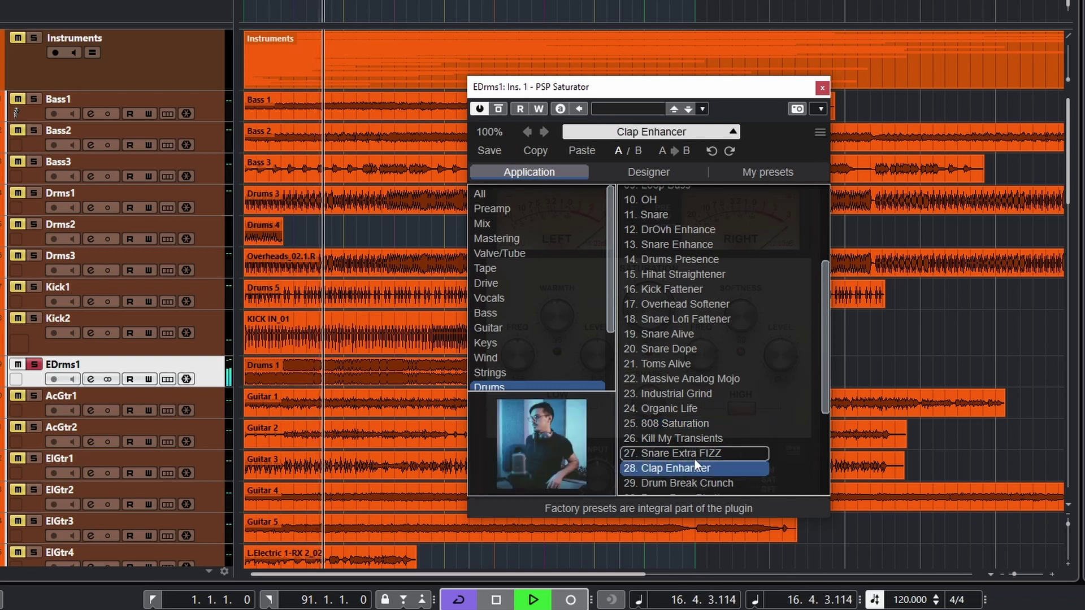
{"action": "scroll", "coordinate": [696, 457], "scroll_direction": "down", "scroll_amount": 2}
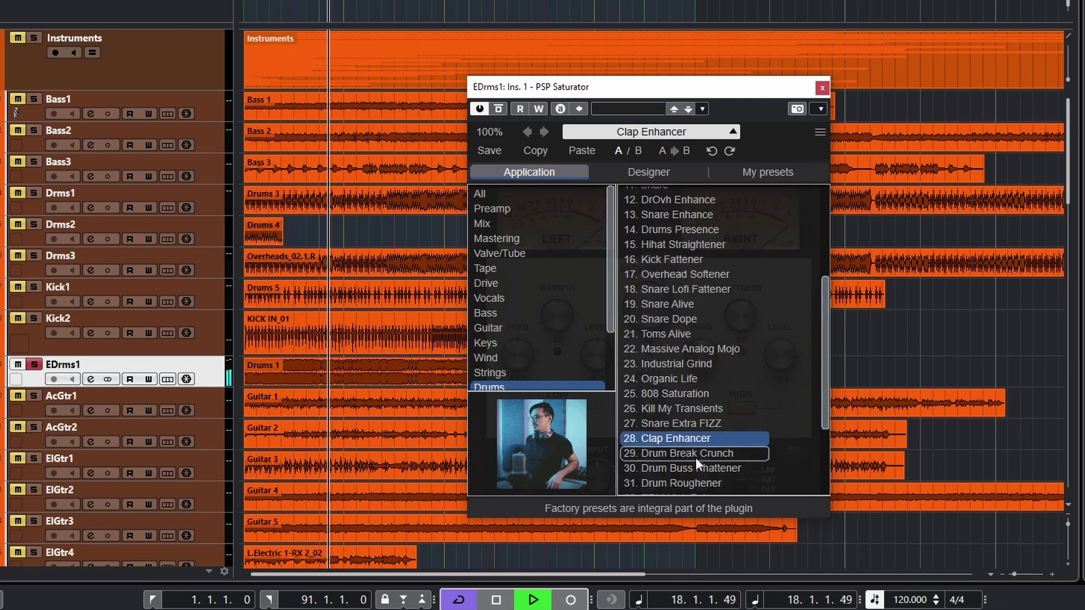
{"action": "left_click", "coordinate": [678, 377]}
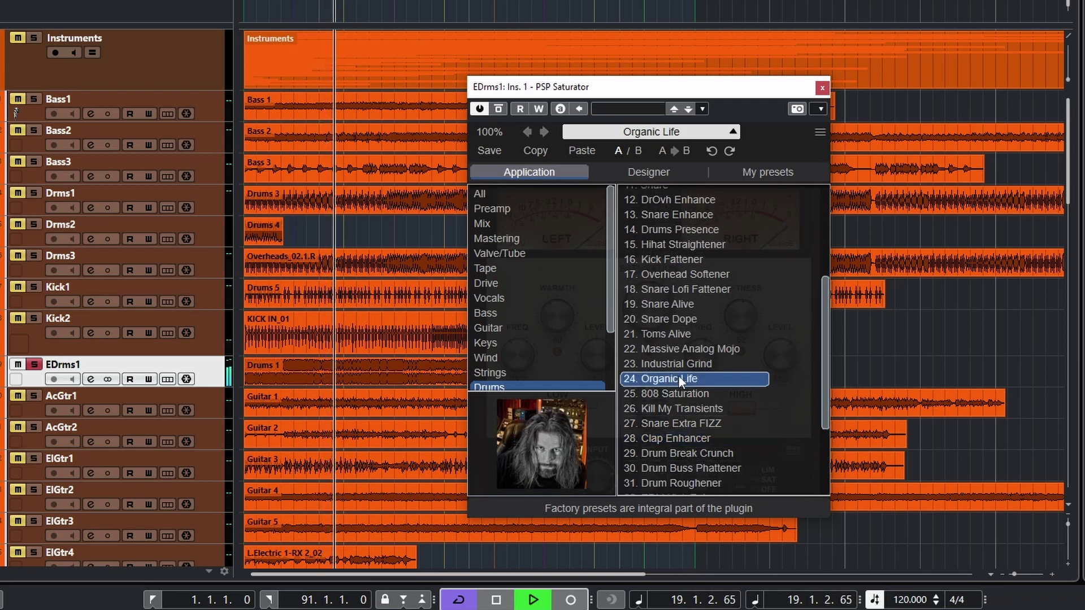
- Try Drum Roughener and EDM Kick Enhancer, settle on the Electronic Drums preset and compare it with the bypassed signal
{"action": "scroll", "coordinate": [690, 411], "scroll_direction": "down", "scroll_amount": 1}
{"action": "left_click", "coordinate": [706, 463]}
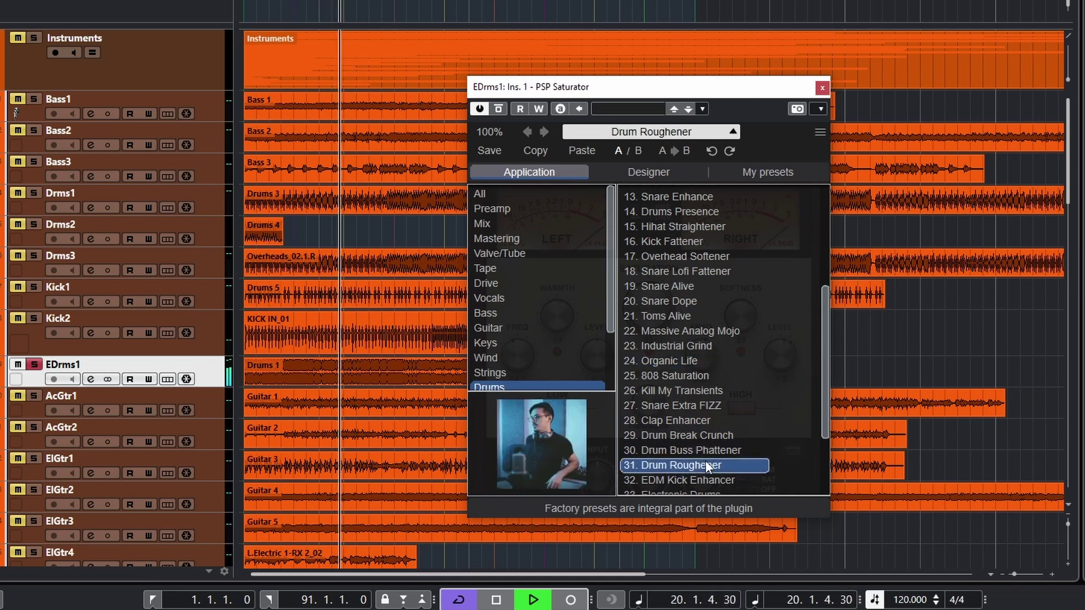
{"action": "left_click", "coordinate": [708, 479]}
{"action": "scroll", "coordinate": [739, 438], "scroll_direction": "down", "scroll_amount": 1}
{"action": "left_click", "coordinate": [706, 476]}
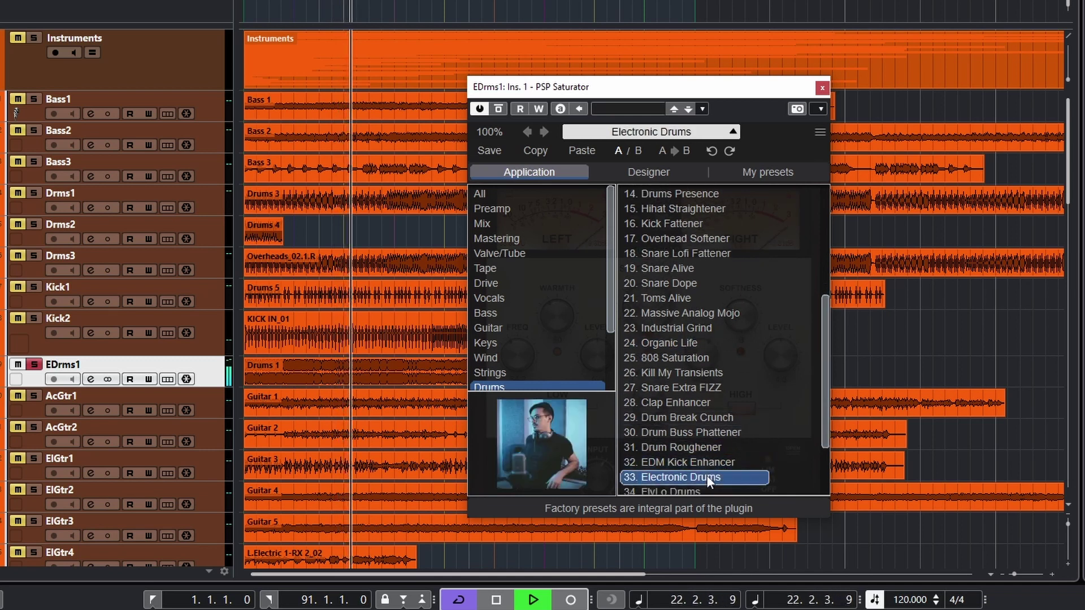
{"action": "scroll", "coordinate": [726, 381], "scroll_direction": "down", "scroll_amount": 1}
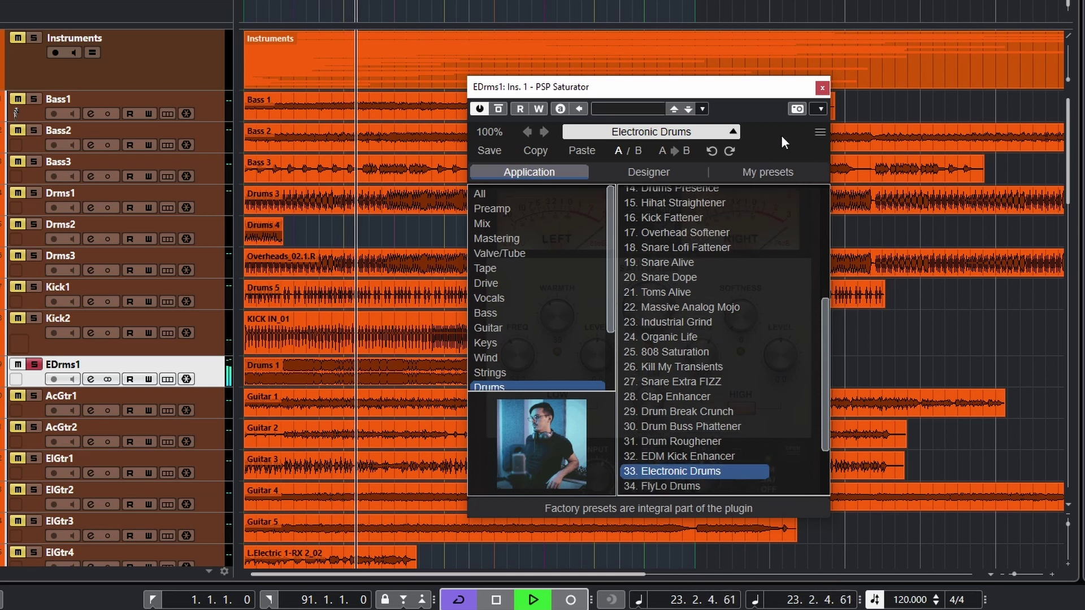
{"action": "left_click", "coordinate": [733, 132]}
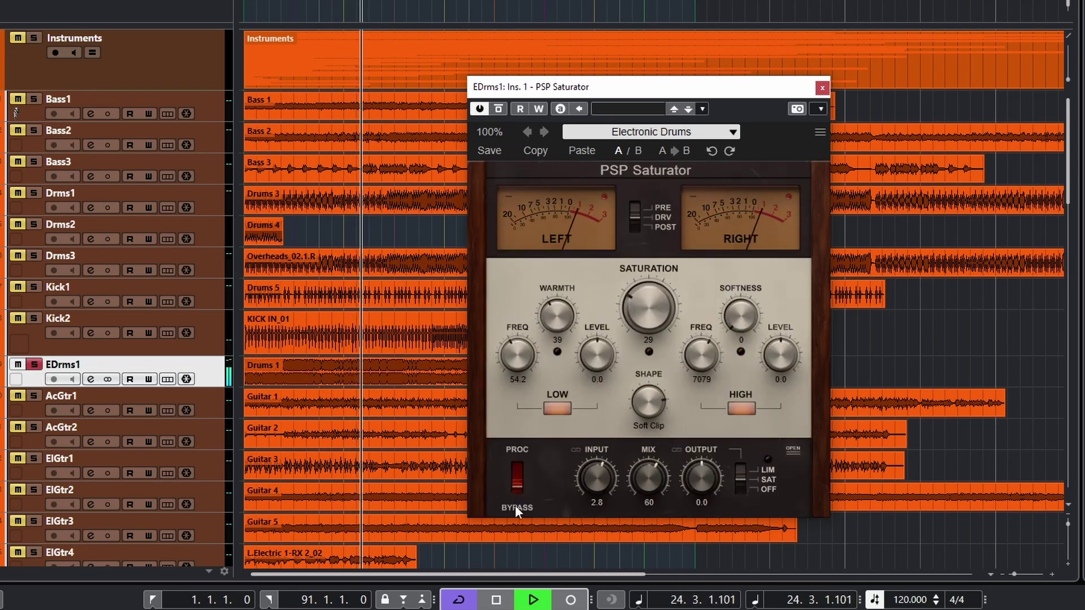
{"action": "left_click", "coordinate": [520, 467]}
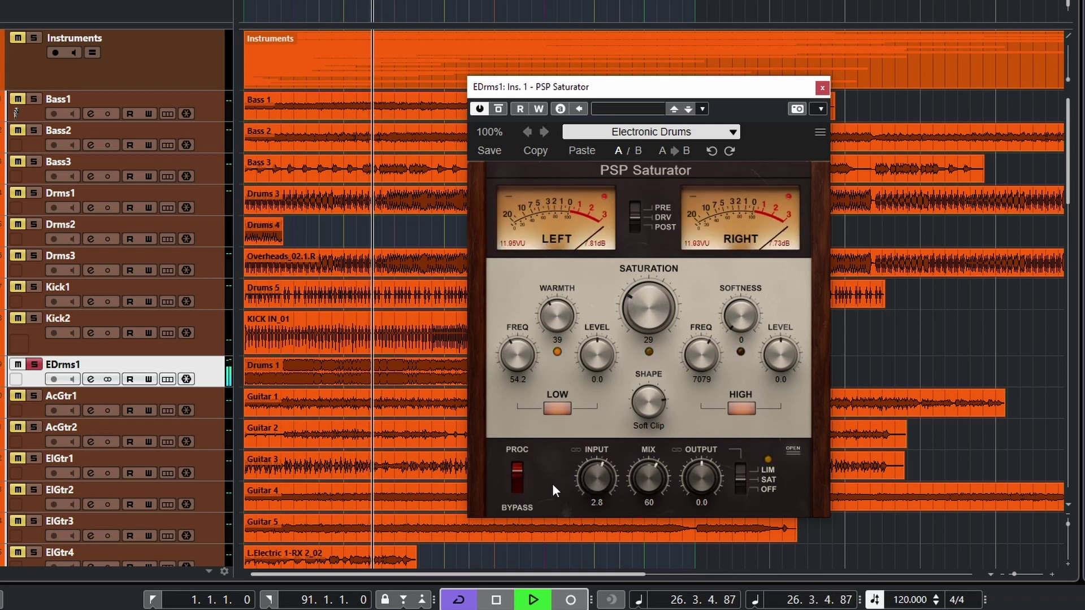
- Set the mix to 100 and the High band's softness to 100 on the Electronic Drums preset
{"action": "mouse_move", "coordinate": [648, 307]}
{"action": "left_mouse_down"}
{"action": "mouse_move", "coordinate": [666, 179]}
{"action": "mouse_move", "coordinate": [646, 350]}
{"action": "mouse_move", "coordinate": [646, 316]}
{"action": "left_mouse_up"}
{"action": "left_click_drag", "start_coordinate": [726, 324], "coordinate": [742, 252]}
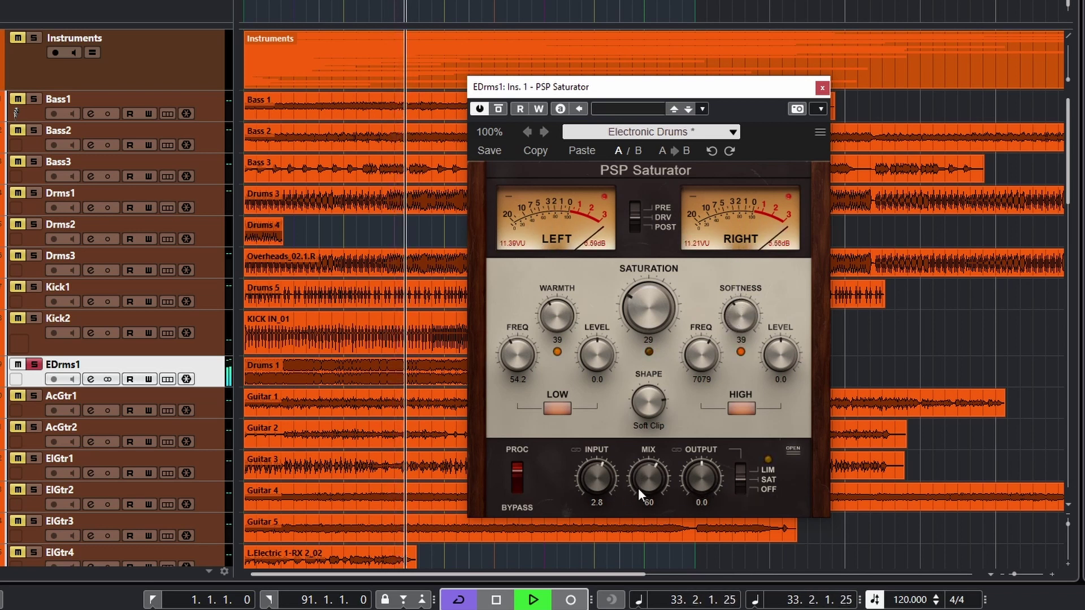
{"action": "left_click_drag", "start_coordinate": [645, 482], "coordinate": [649, 393]}
{"action": "left_click_drag", "start_coordinate": [738, 322], "coordinate": [747, 193]}
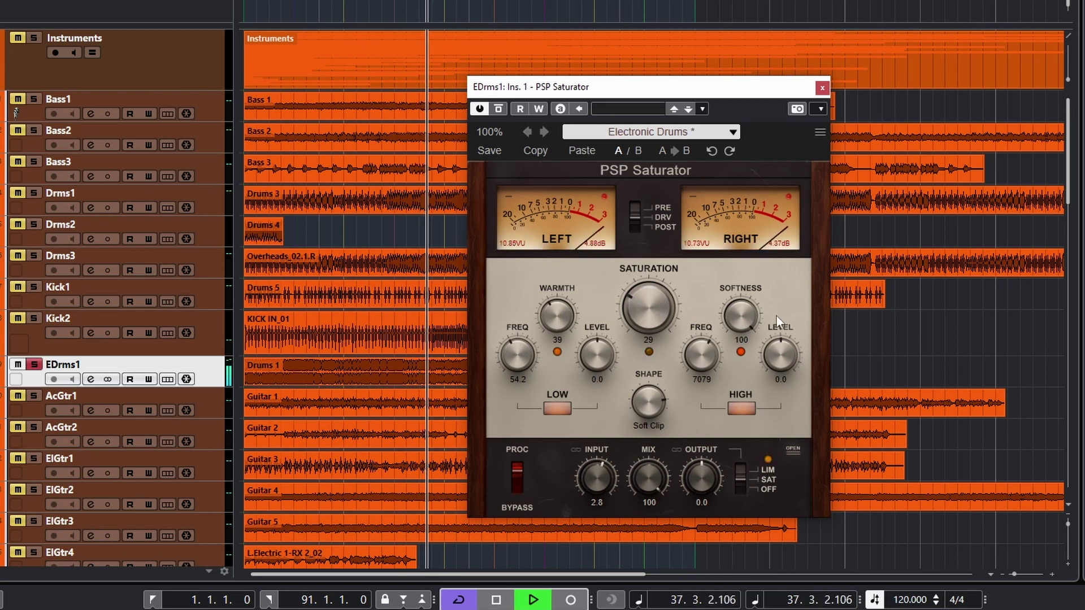
- Compare the High band disengaged and engaged while playing EDrms1 from the start, ending with the band engaged
{"action": "left_click", "coordinate": [744, 409]}
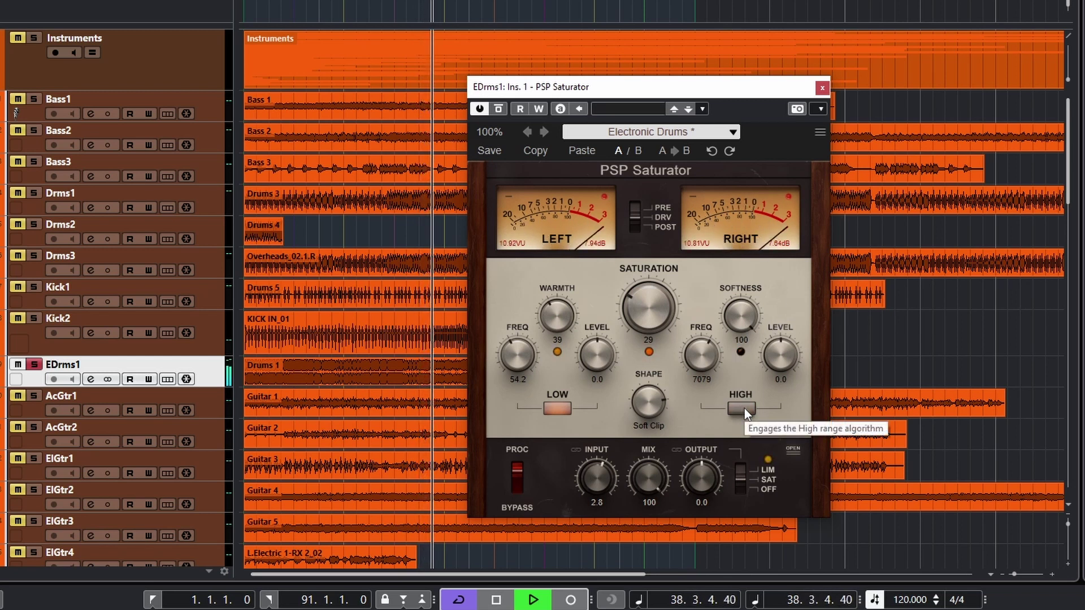
{"action": "key", "text": "Home"}
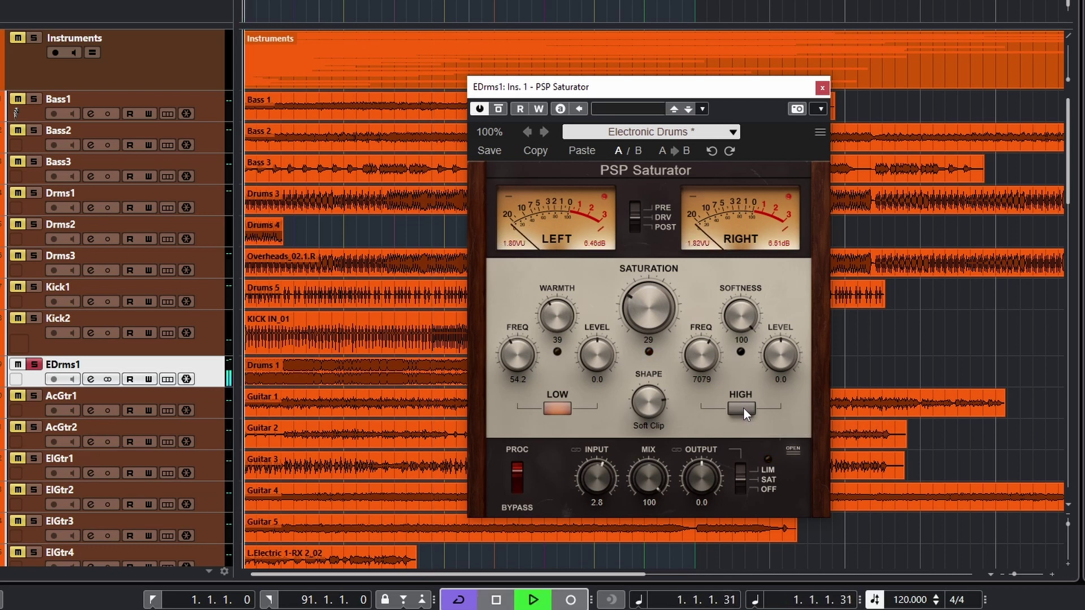
{"action": "left_click", "coordinate": [745, 407]}
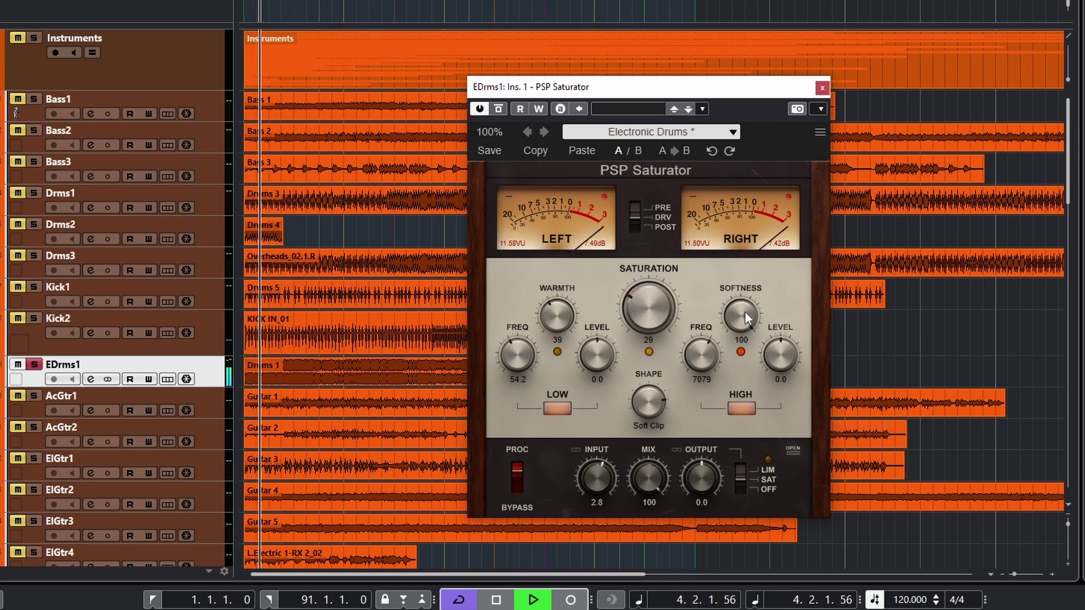
{"action": "left_click", "coordinate": [741, 408]}
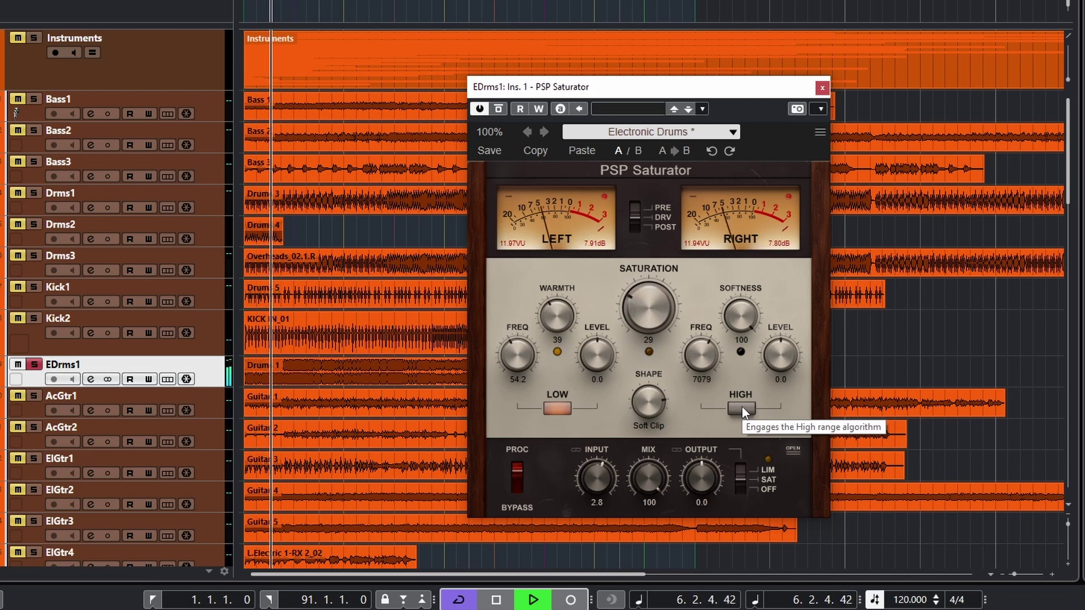
{"action": "left_click", "coordinate": [741, 407]}
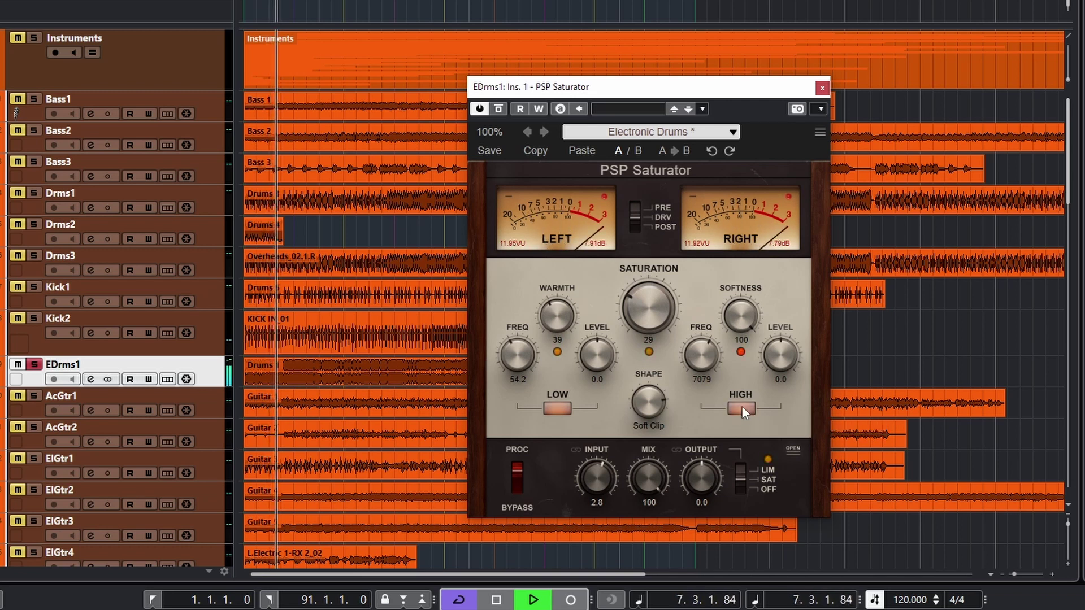
- Set the High band's softness to 58 and, after trying 100 and 0, the Low band's warmth to 41
{"action": "left_click_drag", "start_coordinate": [737, 320], "coordinate": [740, 347]}
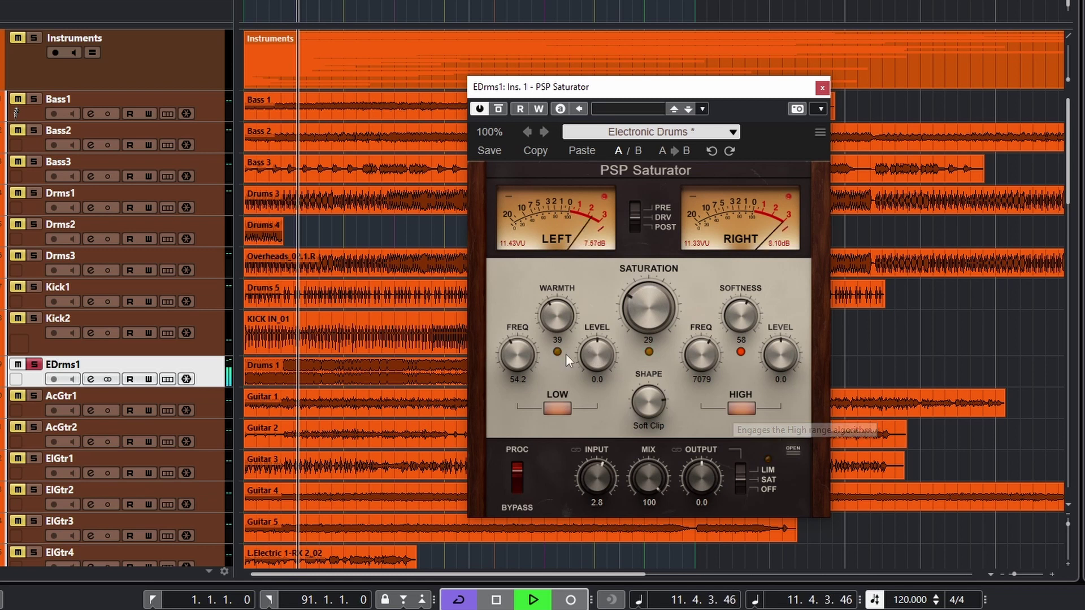
{"action": "left_click_drag", "start_coordinate": [551, 316], "coordinate": [564, 176]}
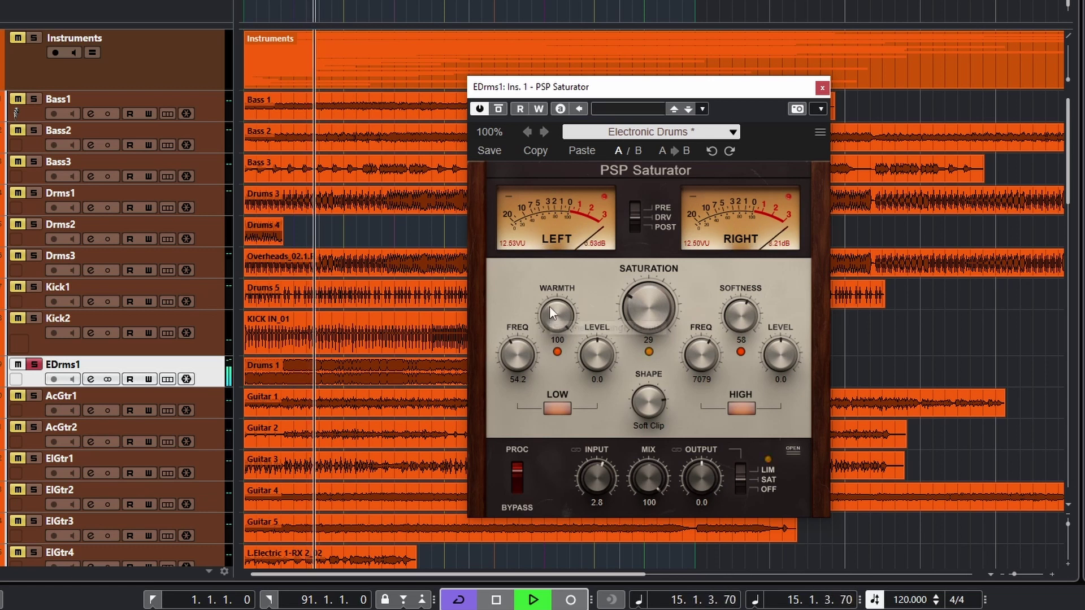
{"action": "left_click_drag", "start_coordinate": [551, 302], "coordinate": [586, 588]}
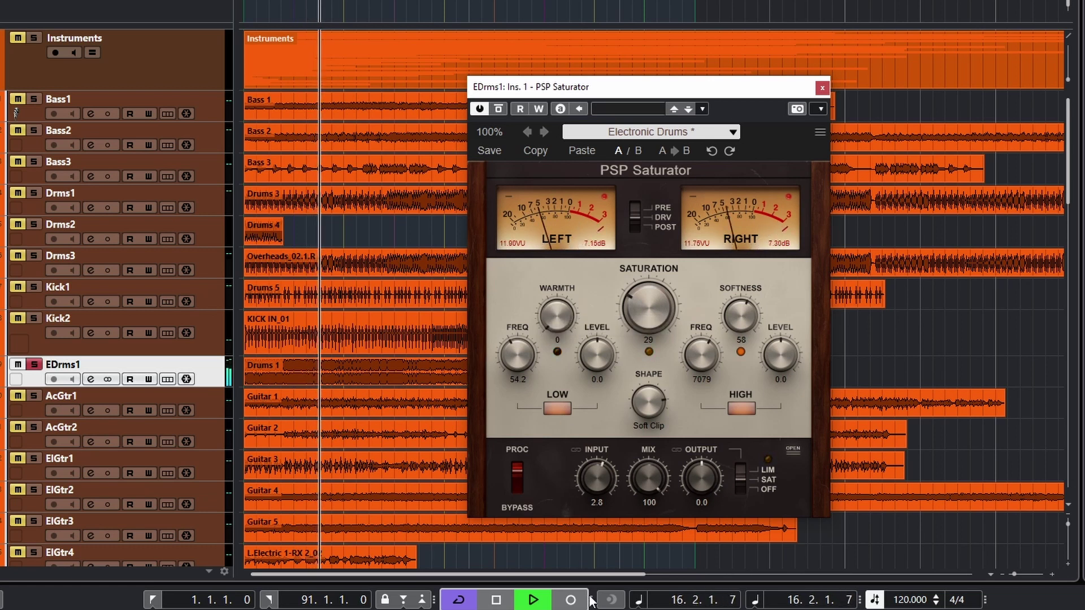
{"action": "left_click_drag", "start_coordinate": [553, 350], "coordinate": [559, 192]}
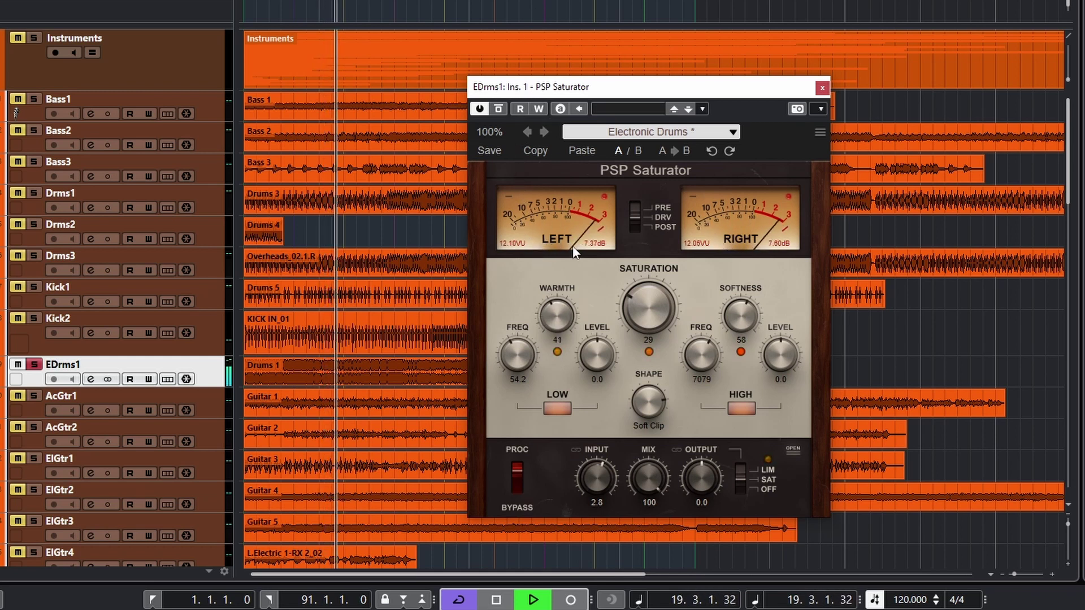
- Set the saturation to 79 and the mix to 70, compare with the bypassed signal, and stop playback with processing on
{"action": "left_click_drag", "start_coordinate": [646, 310], "coordinate": [608, 170]}
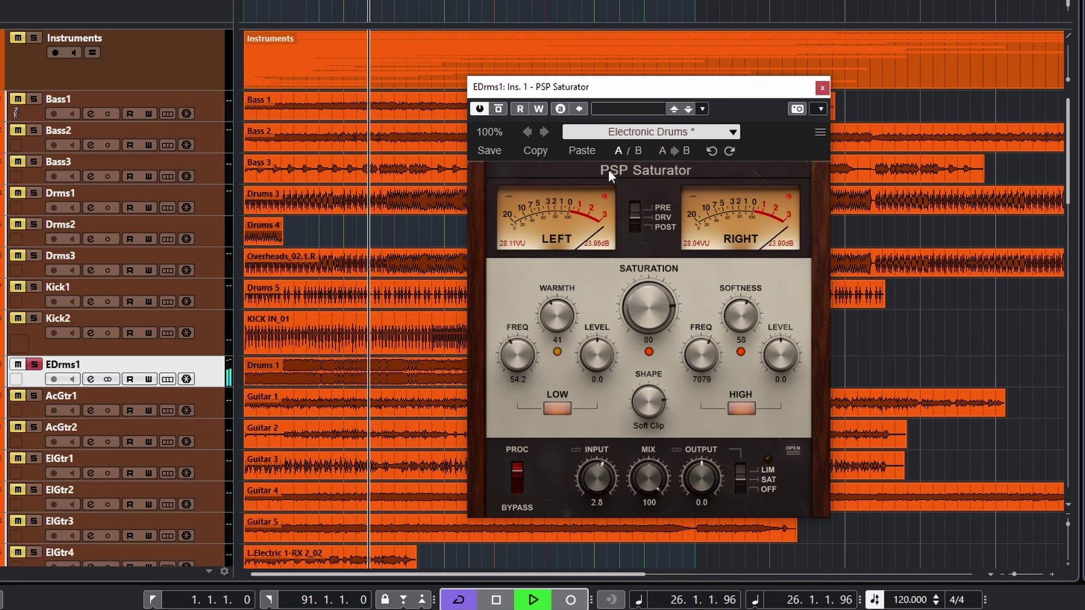
{"action": "left_click_drag", "start_coordinate": [641, 487], "coordinate": [645, 543]}
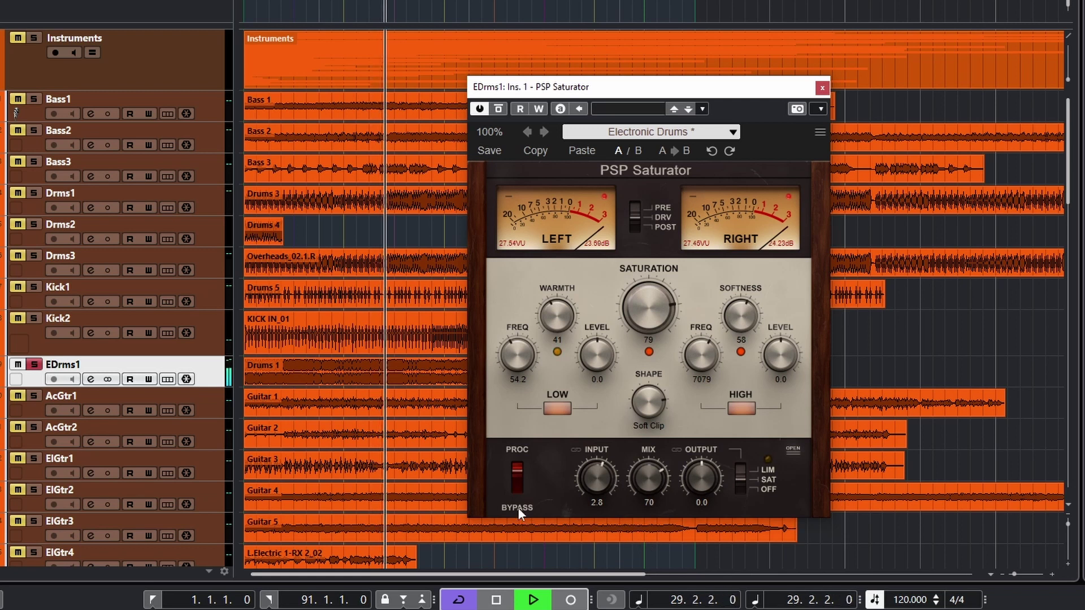
{"action": "left_click", "coordinate": [515, 487]}
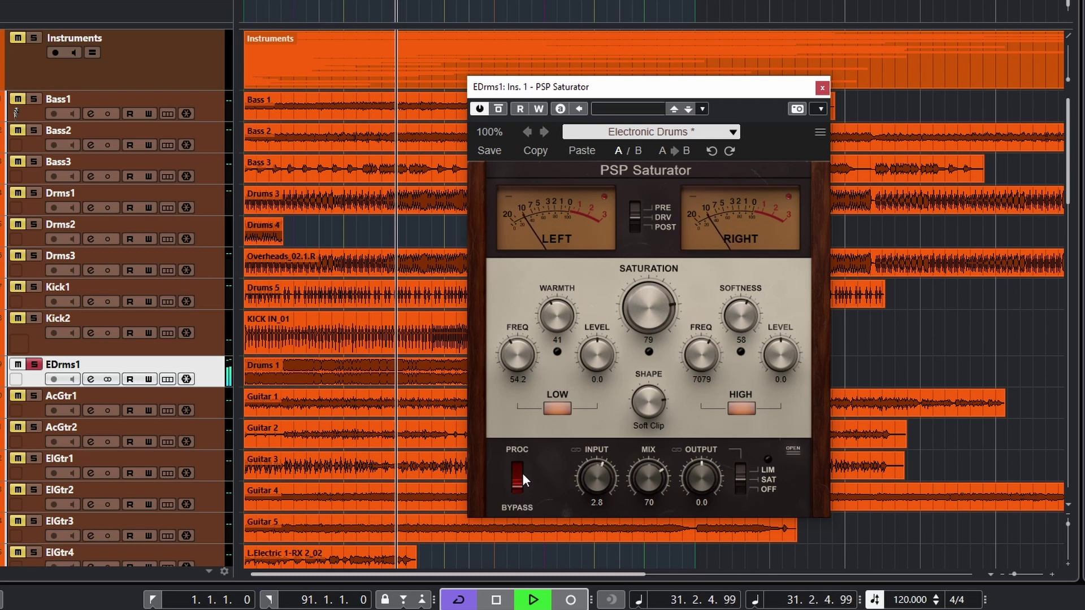
{"action": "left_click", "coordinate": [519, 471]}
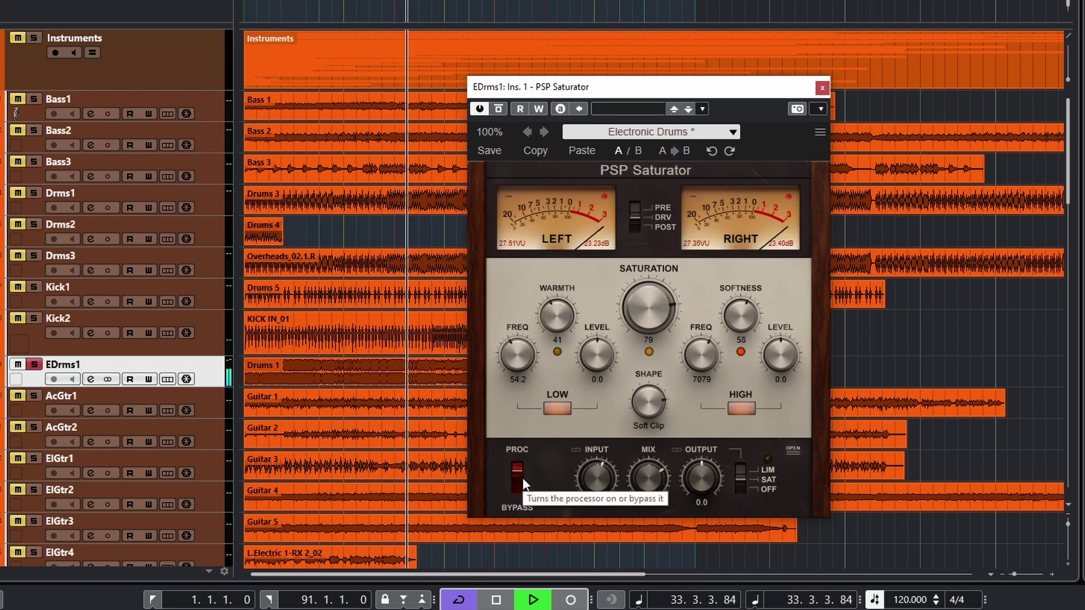
{"action": "key", "text": "space"}
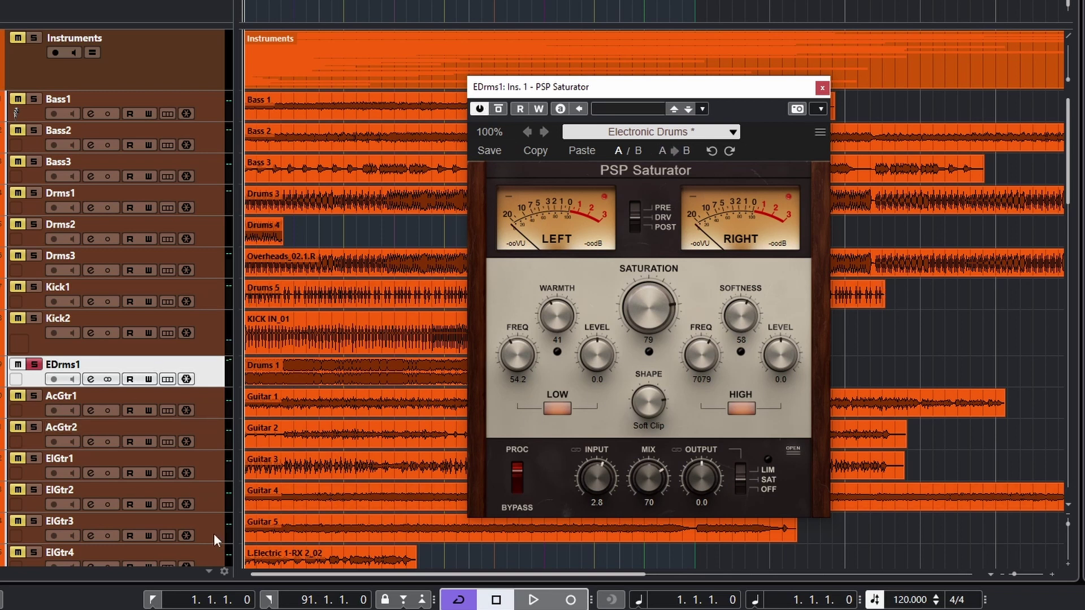
- Unsolo EDrms1, close its saturator, and bring up PSP Saturator on the soloed Song4 track
{"action": "left_click", "coordinate": [35, 366]}
{"action": "scroll", "coordinate": [160, 432], "scroll_direction": "down", "scroll_amount": 15}
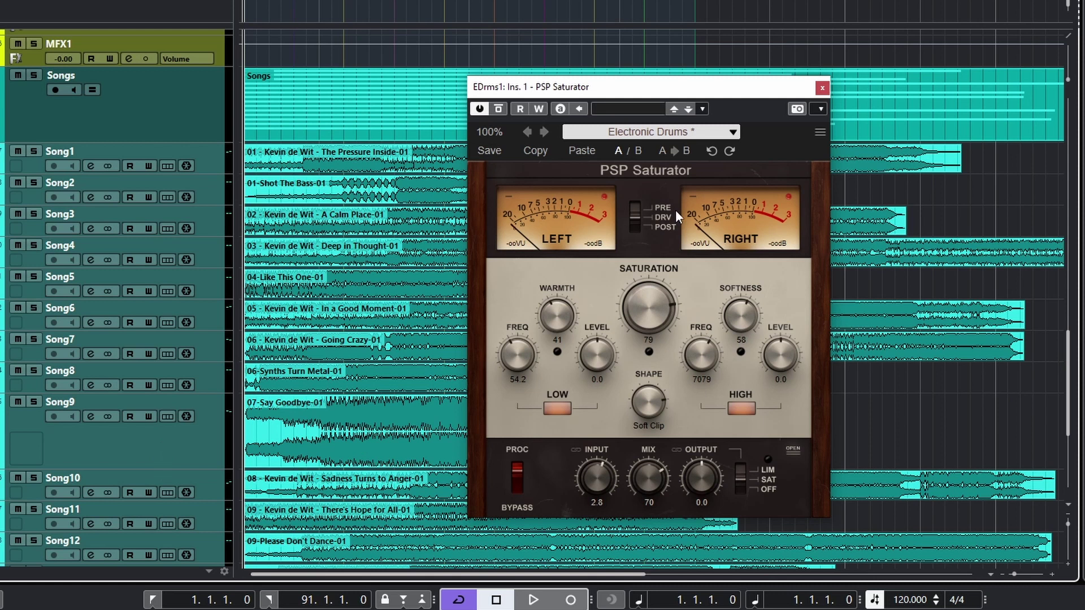
{"action": "left_click", "coordinate": [822, 88]}
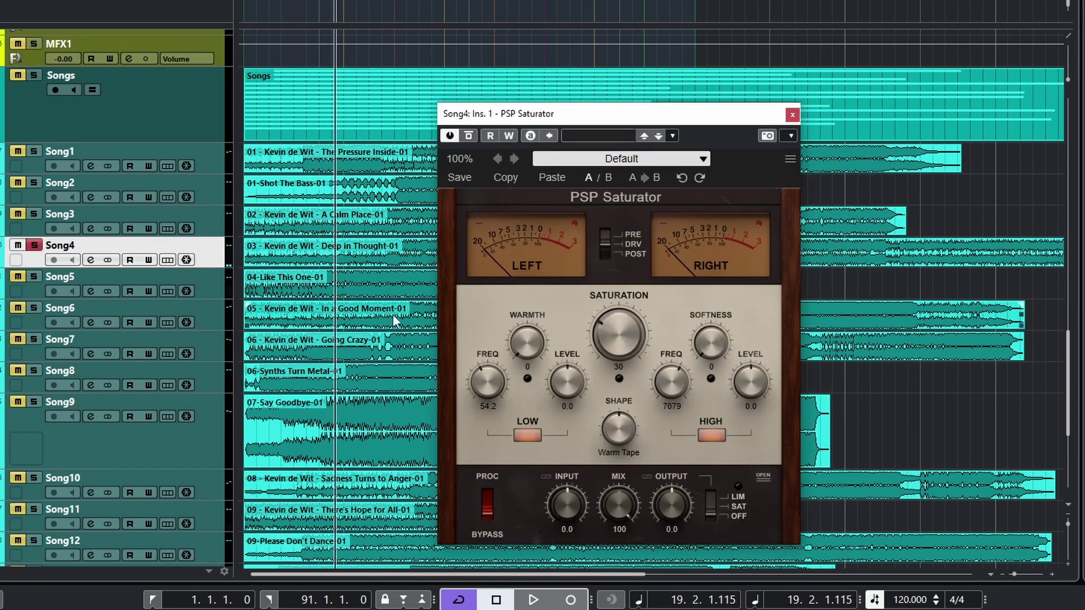
- Play Song4 from about bar 14 with the saturator bypassed and set its output to -2.1
{"action": "left_click", "coordinate": [312, 22]}
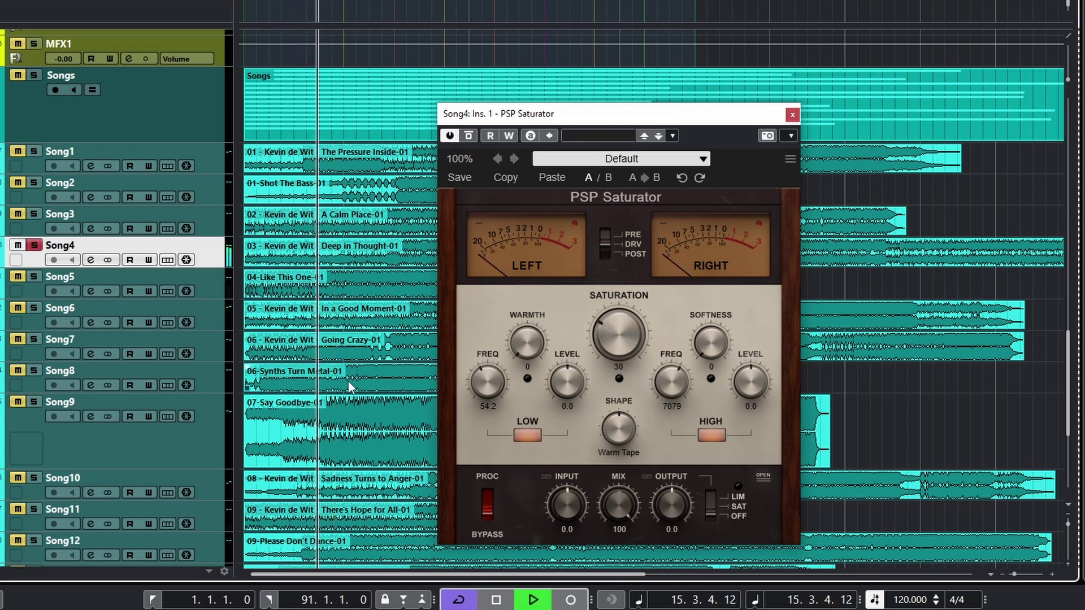
{"action": "left_click_drag", "start_coordinate": [660, 118], "coordinate": [659, 136]}
{"action": "left_click_drag", "start_coordinate": [668, 524], "coordinate": [664, 531]}
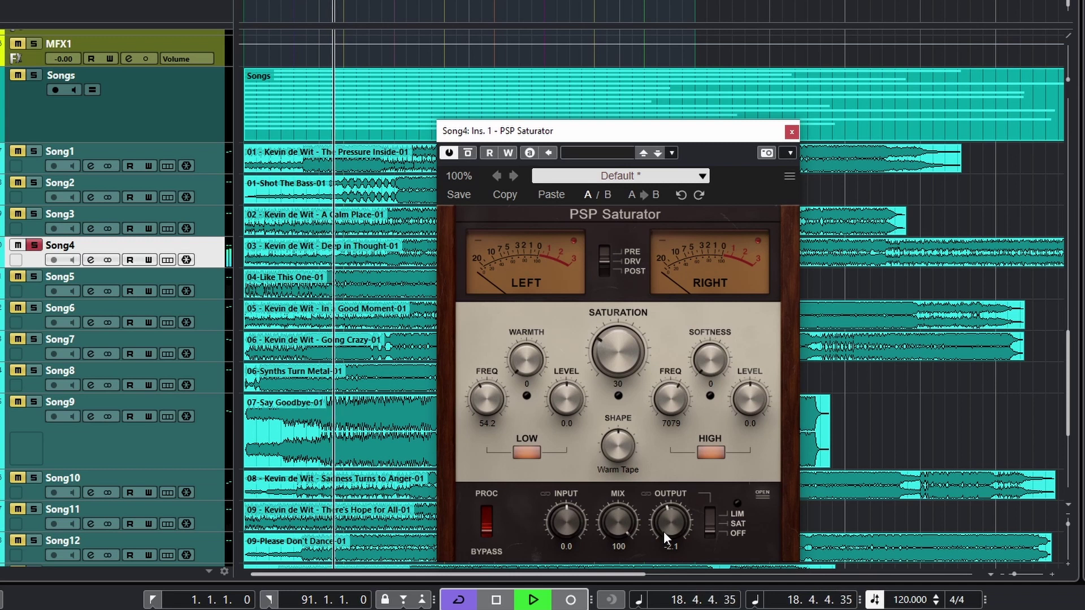
{"action": "left_click_drag", "start_coordinate": [695, 138], "coordinate": [708, 83]}
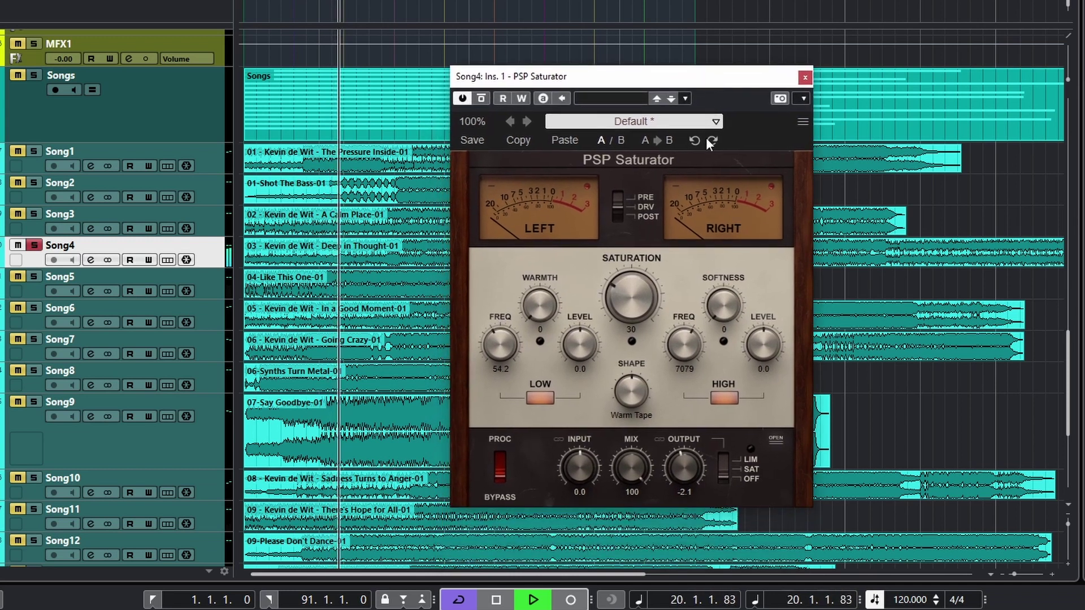
- Compare the processed and bypassed sound of Song4 at the -2.1 output level, ending with processing on
{"action": "left_click", "coordinate": [500, 467]}
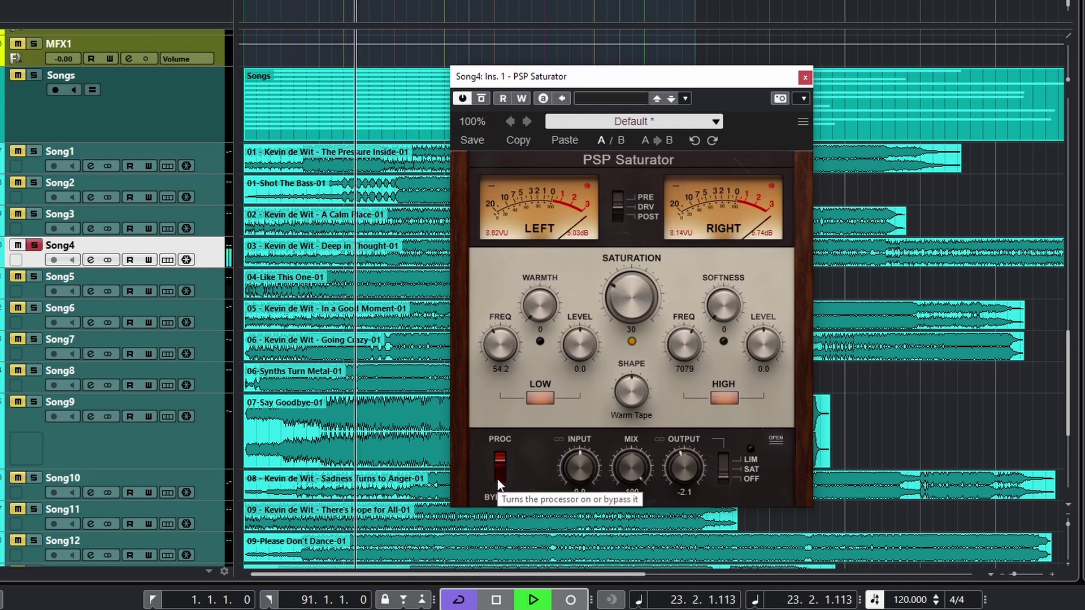
{"action": "left_click", "coordinate": [498, 480]}
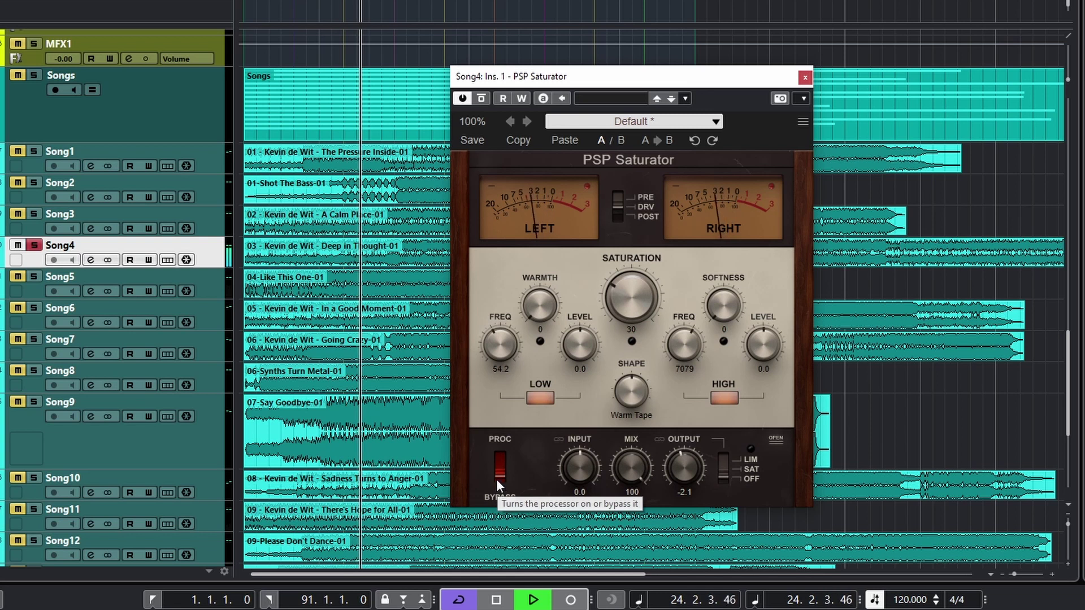
{"action": "left_click", "coordinate": [500, 462]}
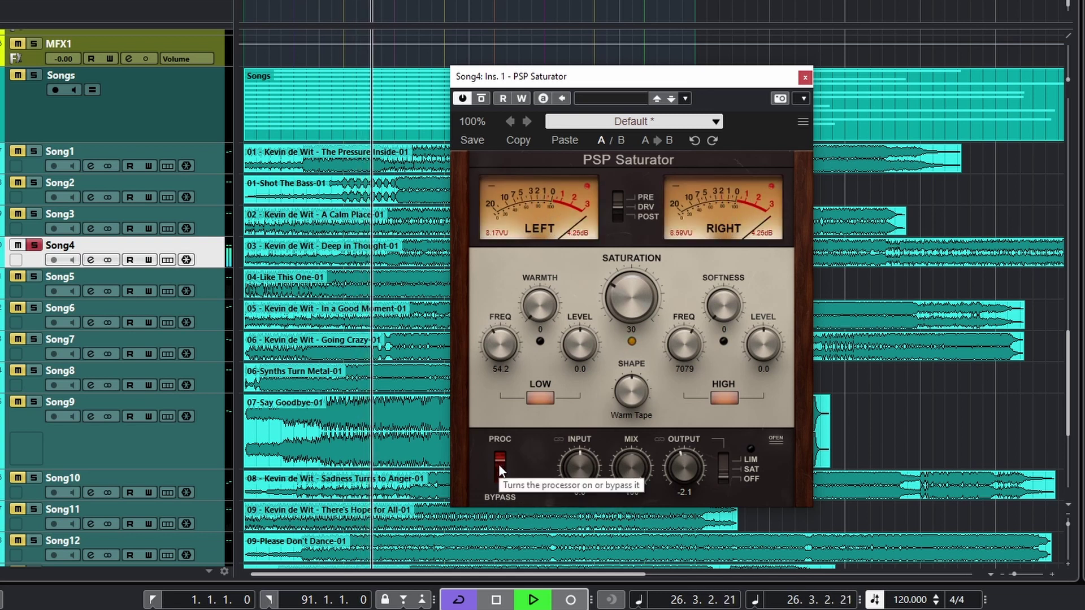
{"action": "left_click", "coordinate": [496, 473]}
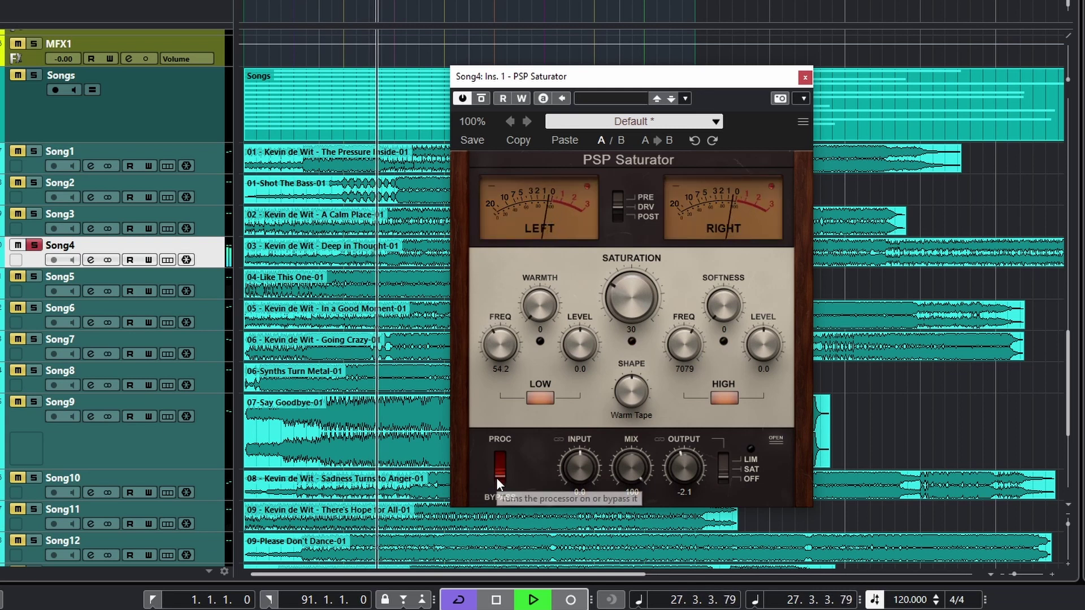
{"action": "left_click", "coordinate": [501, 459]}
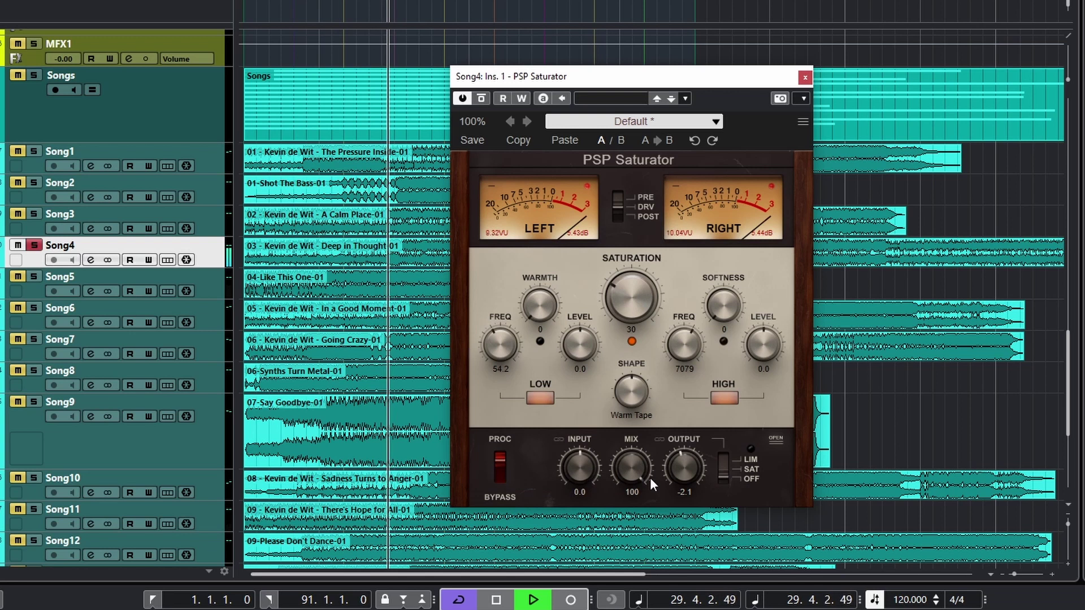
- Set the output to -1.9, compare Song4 with the bypassed signal again, and stop playback with processing on
{"action": "left_click_drag", "start_coordinate": [684, 476], "coordinate": [684, 474]}
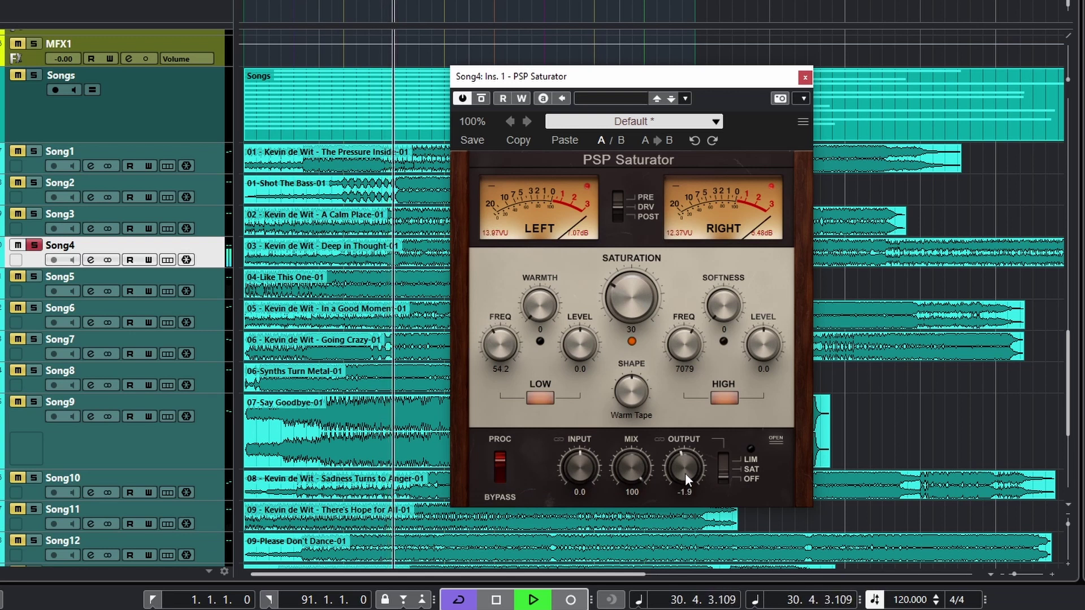
{"action": "left_click", "coordinate": [500, 478]}
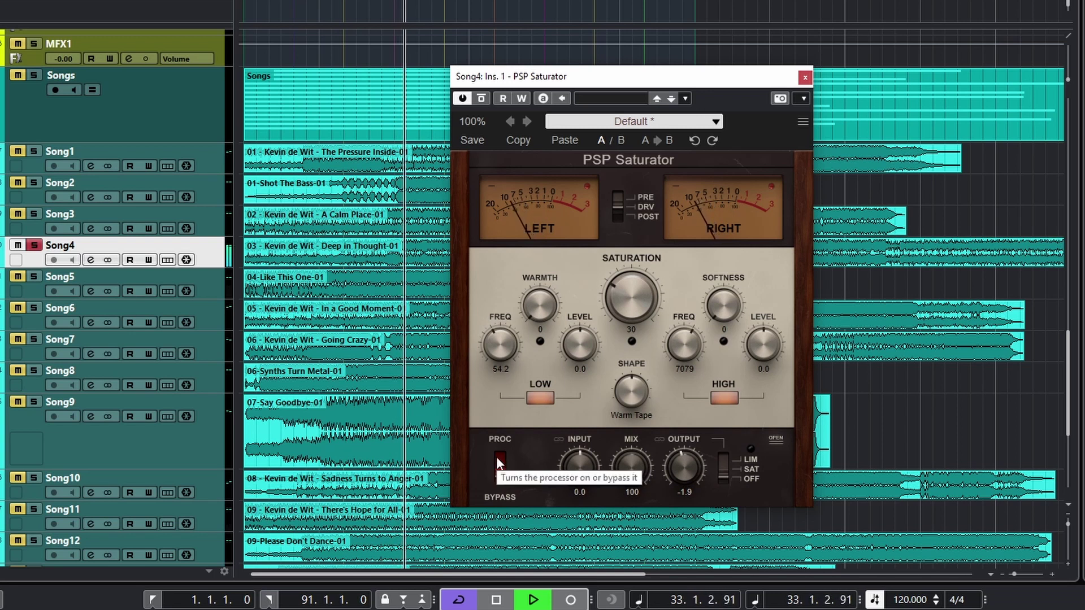
{"action": "left_click", "coordinate": [498, 459]}
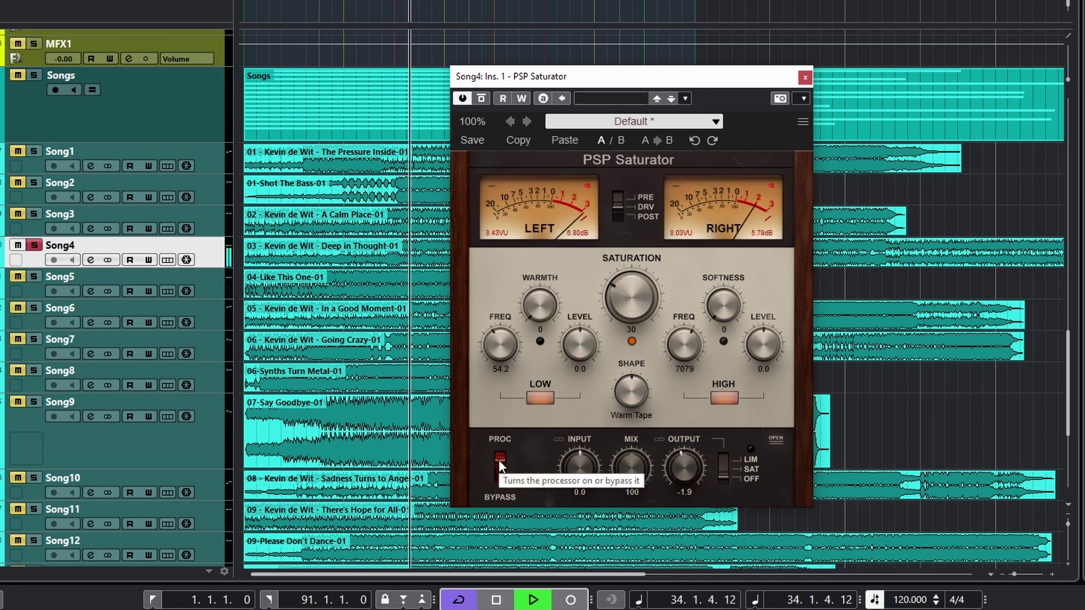
{"action": "left_click", "coordinate": [500, 477]}
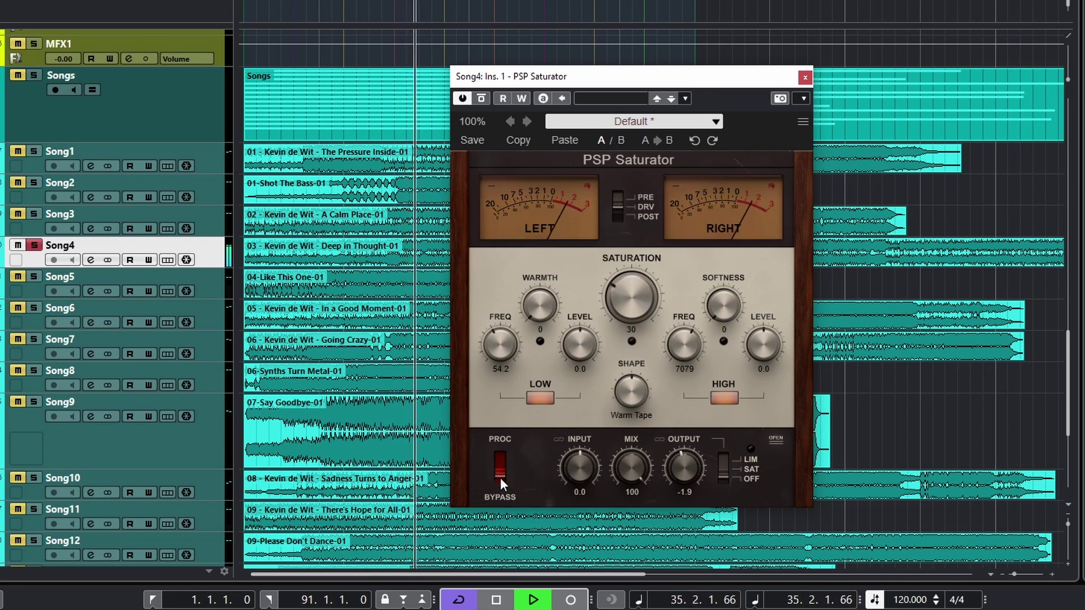
{"action": "left_click", "coordinate": [503, 462]}
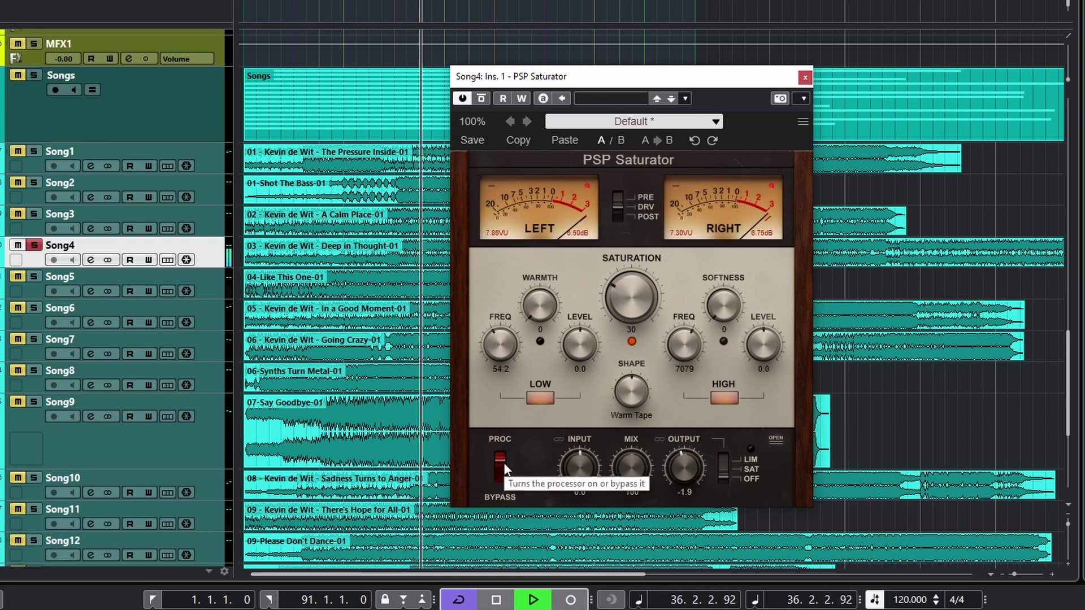
{"action": "key", "text": "space"}
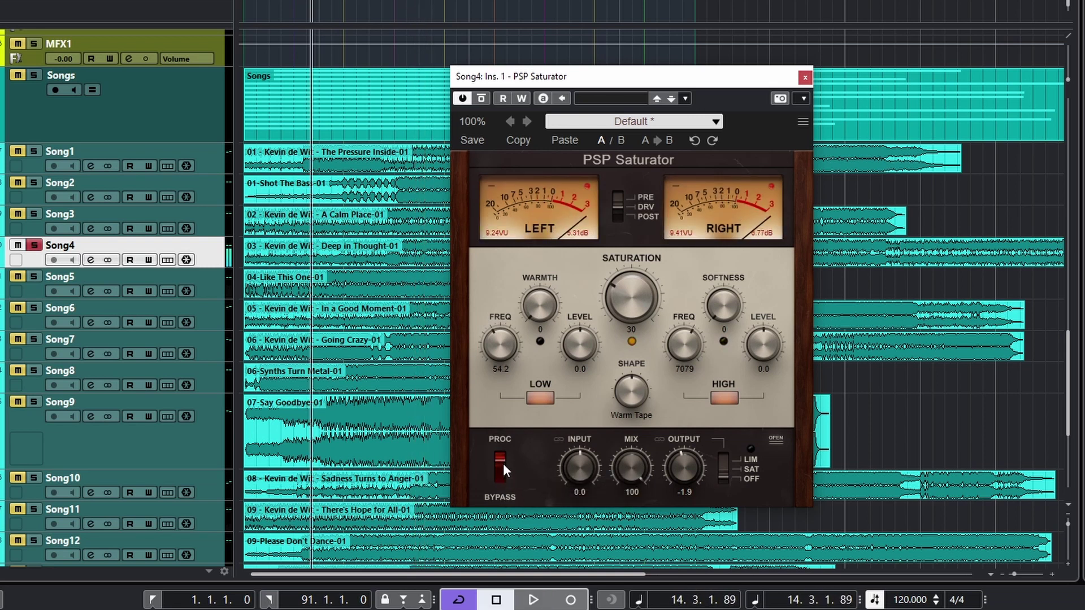
- Look through the Preamp, Mix and Mastering application presets and load mastering 1 on Song4
{"action": "left_click", "coordinate": [715, 122]}
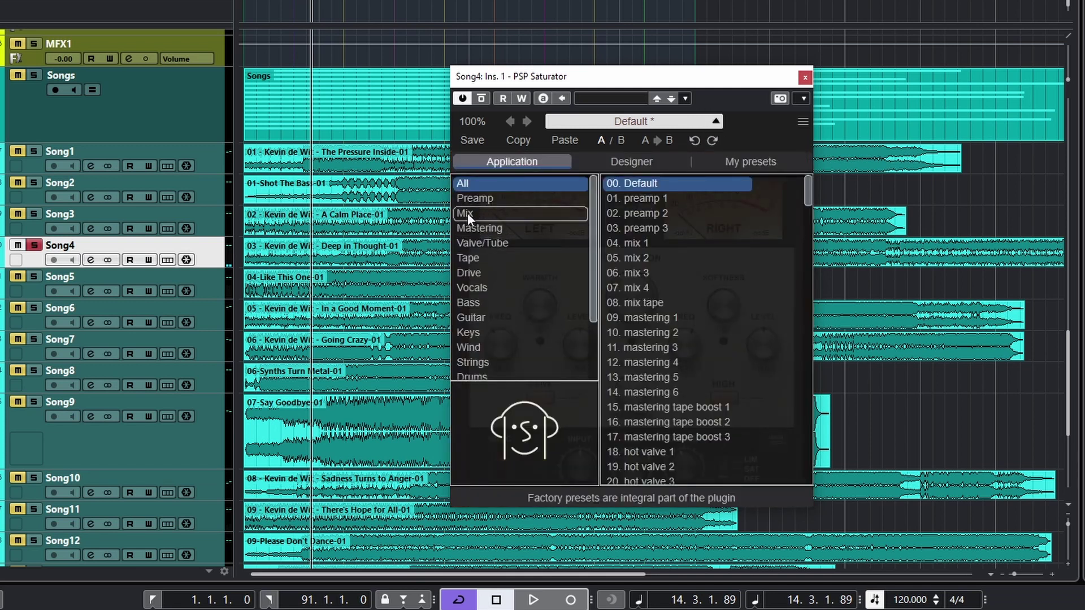
{"action": "left_click", "coordinate": [473, 199]}
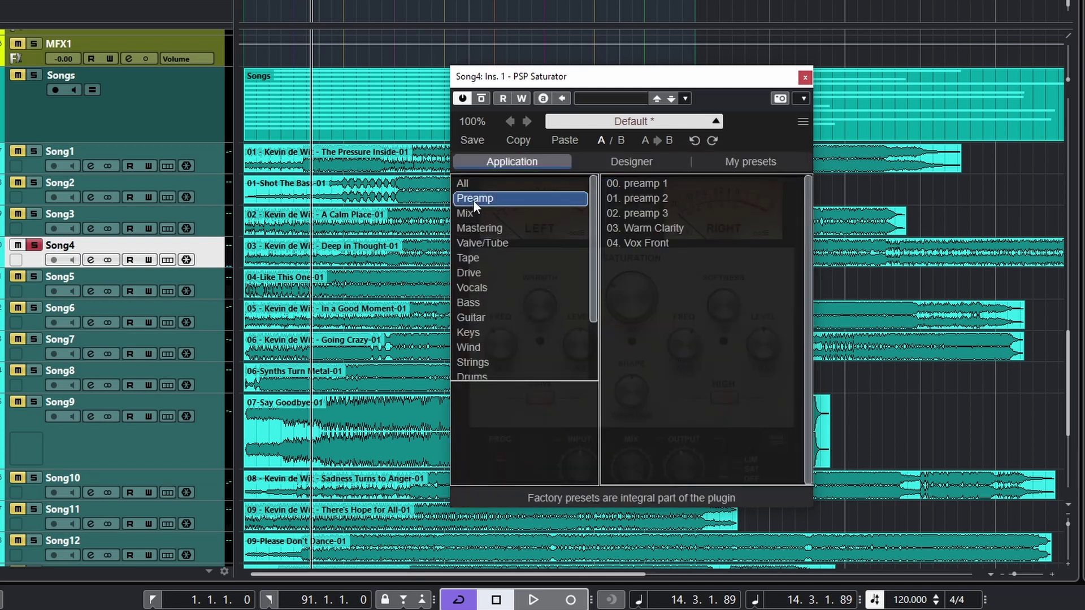
{"action": "left_click", "coordinate": [475, 213]}
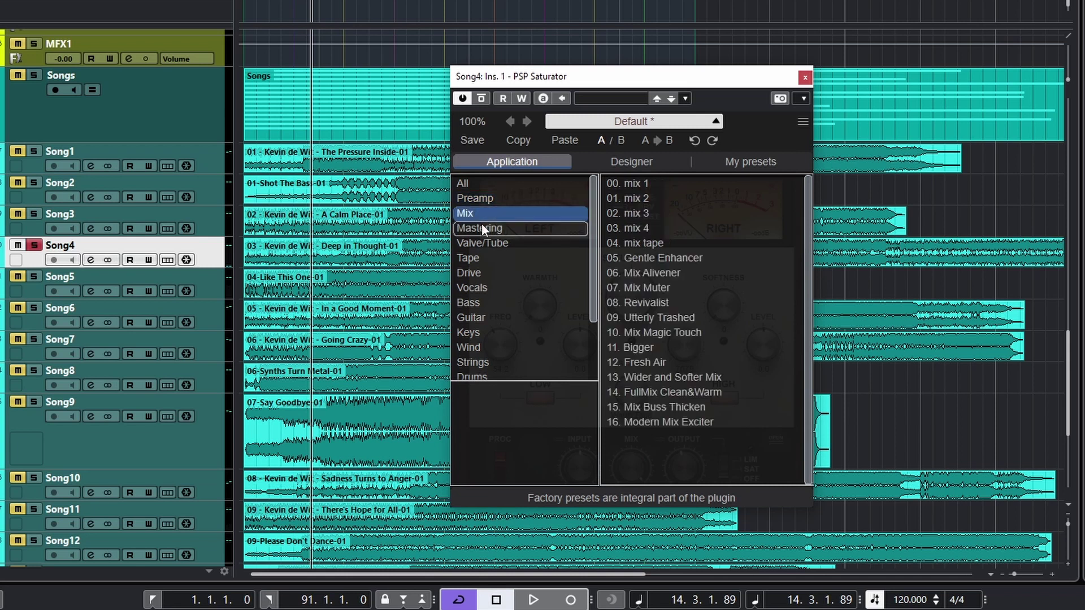
{"action": "left_click", "coordinate": [481, 224]}
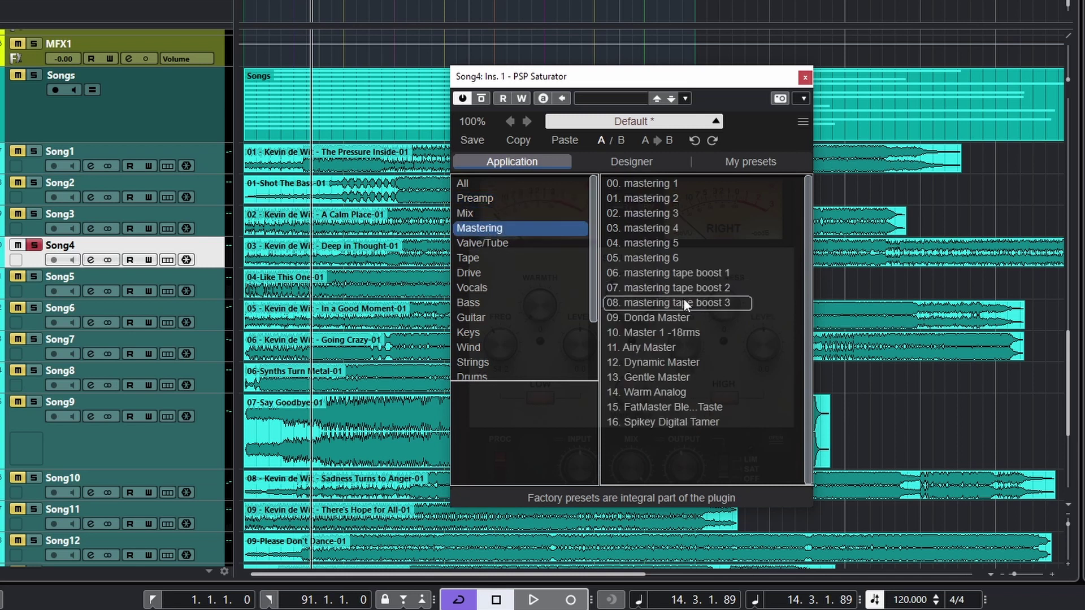
{"action": "left_click", "coordinate": [650, 184]}
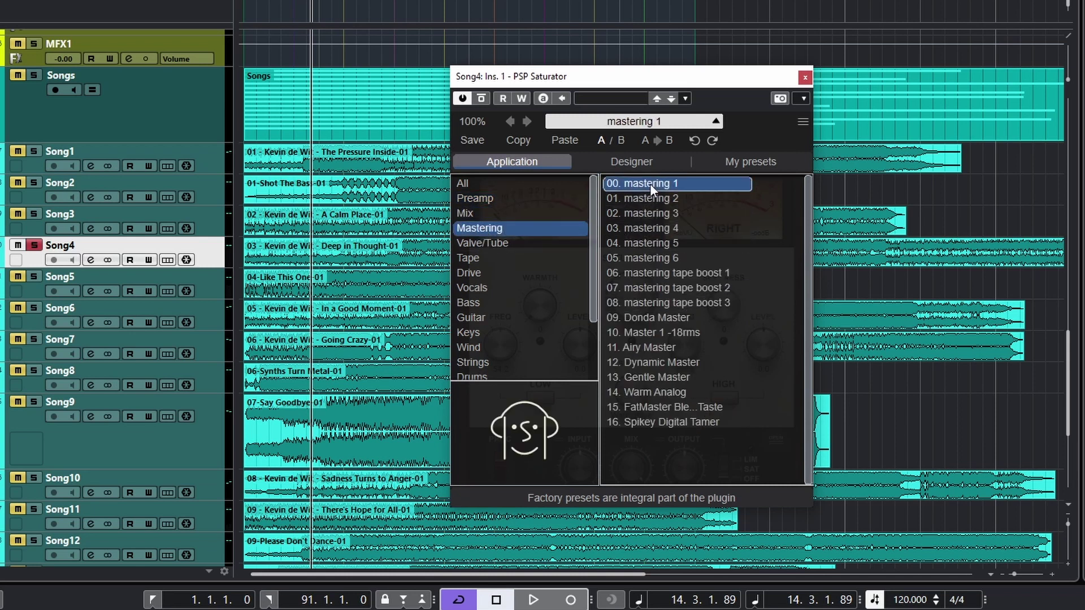
- Close the preset list, play Song4 from about bar 14, and compare mastering 1 with the bypassed signal
{"action": "left_click", "coordinate": [763, 144]}
{"action": "key", "text": "space"}
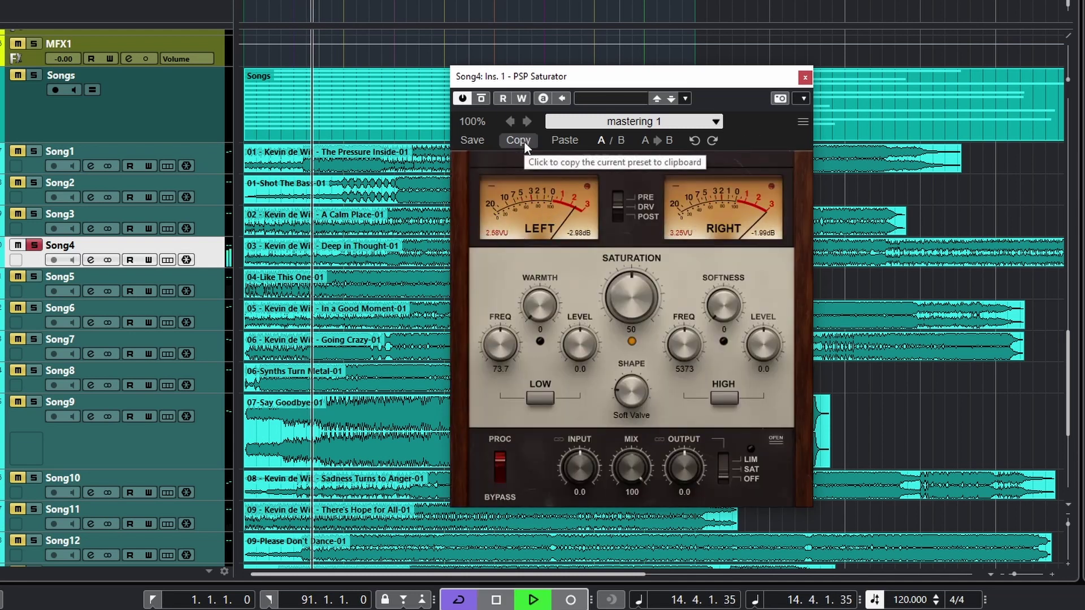
{"action": "left_click", "coordinate": [500, 470]}
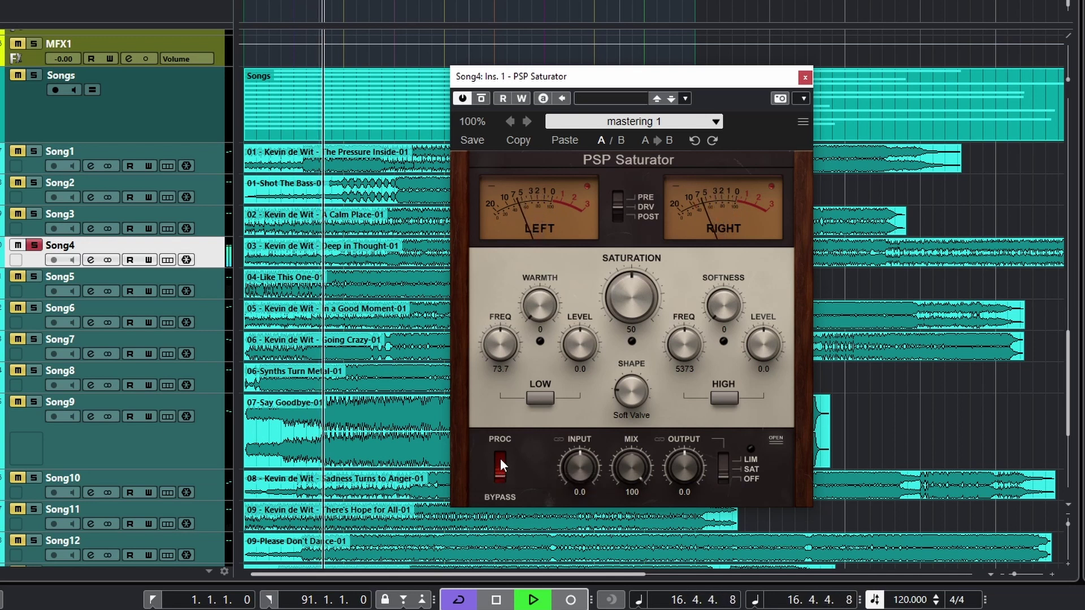
{"action": "left_click", "coordinate": [500, 461]}
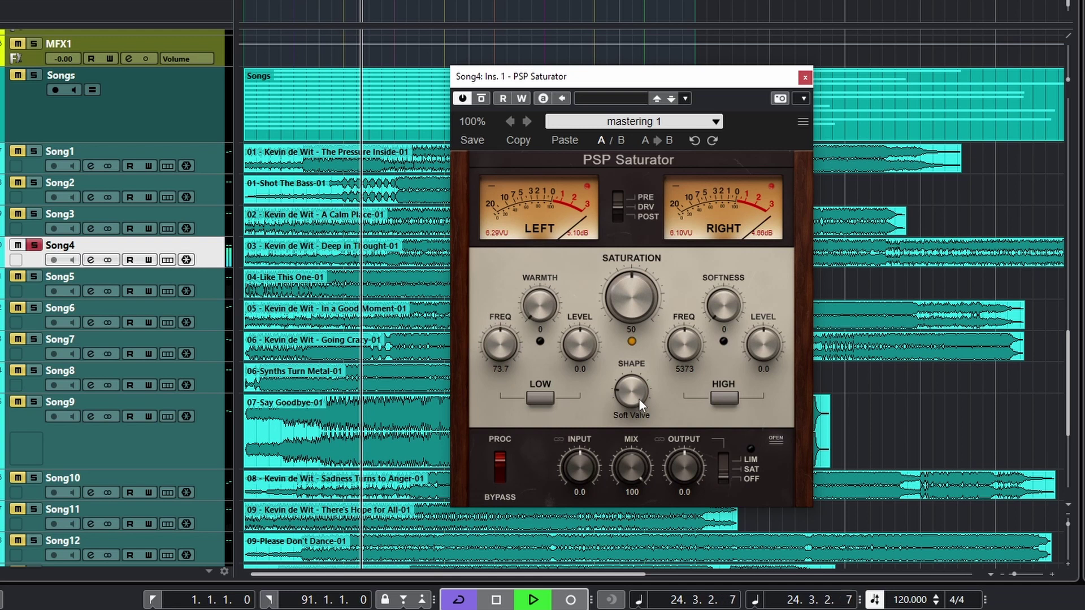
- Load the mastering 2 preset and compare it repeatedly with the bypassed signal on Song4, ending with processing on
{"action": "left_click", "coordinate": [527, 125]}
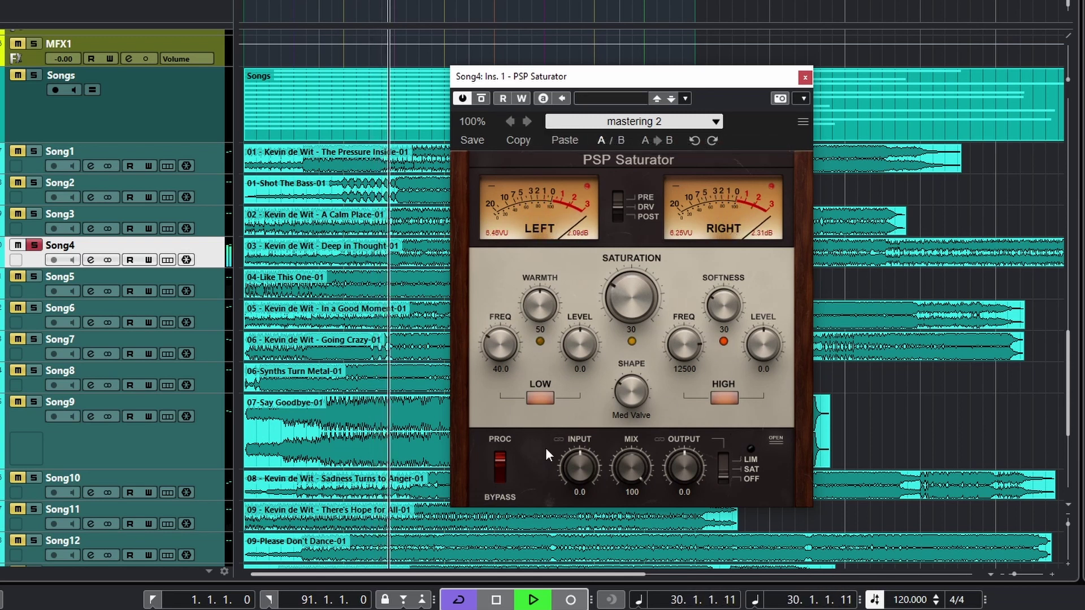
{"action": "left_click", "coordinate": [496, 476]}
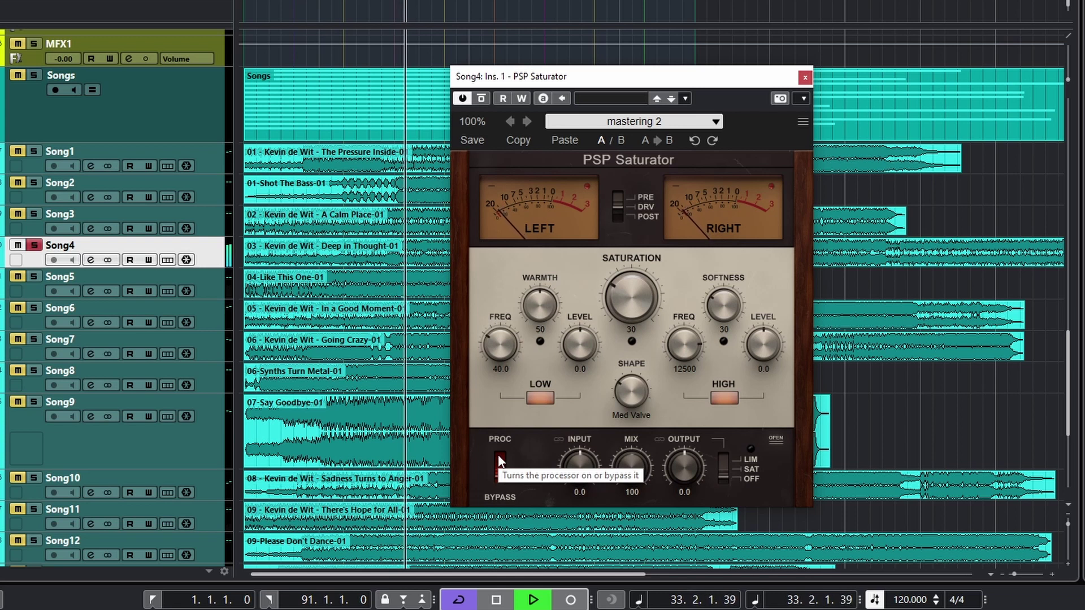
{"action": "left_click", "coordinate": [499, 461]}
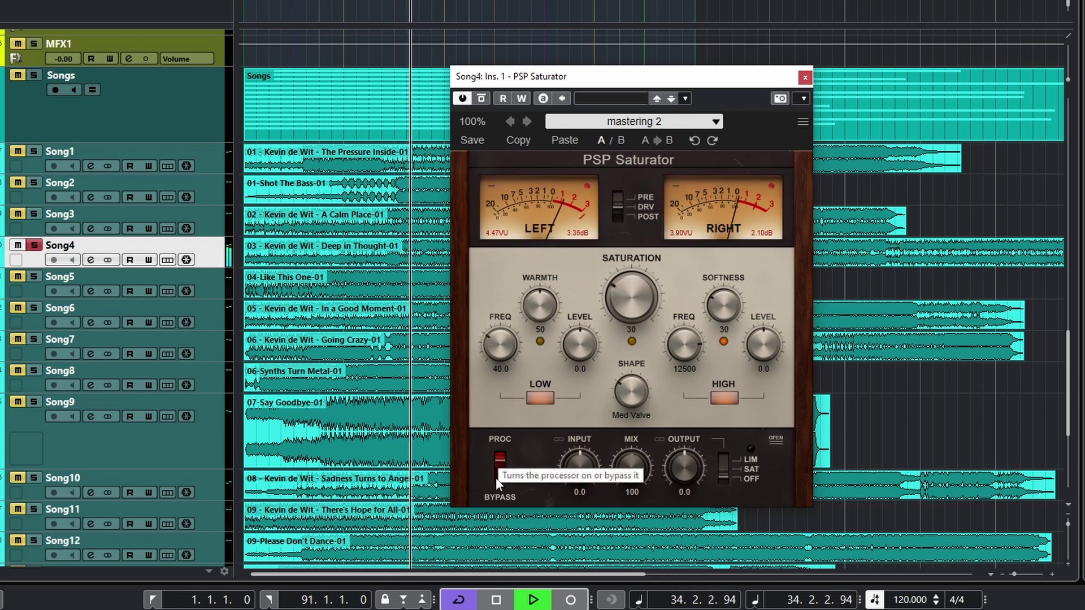
{"action": "left_click", "coordinate": [496, 478]}
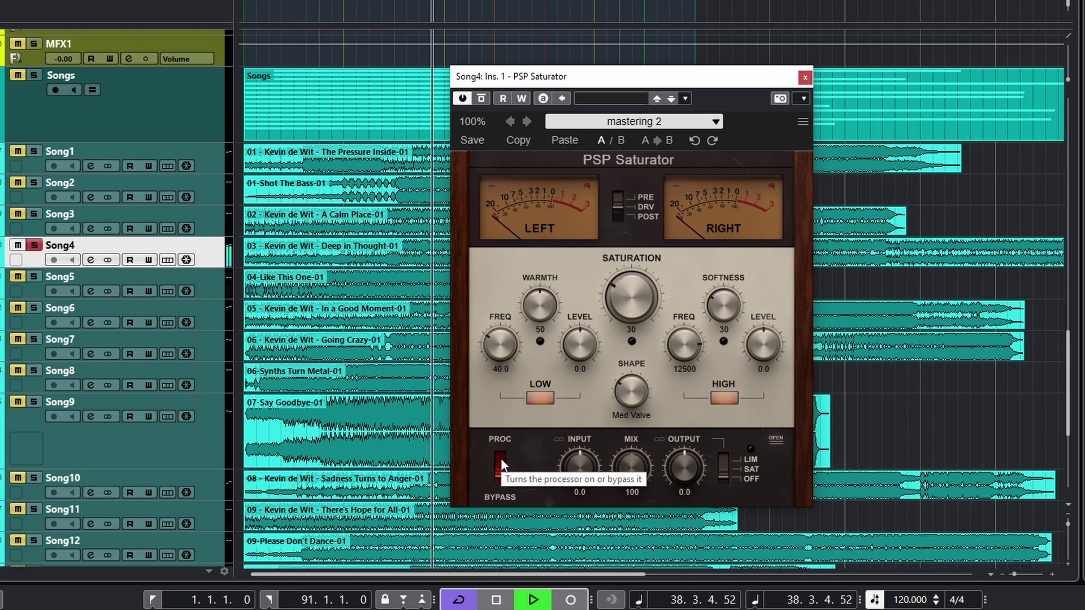
{"action": "left_click", "coordinate": [500, 461]}
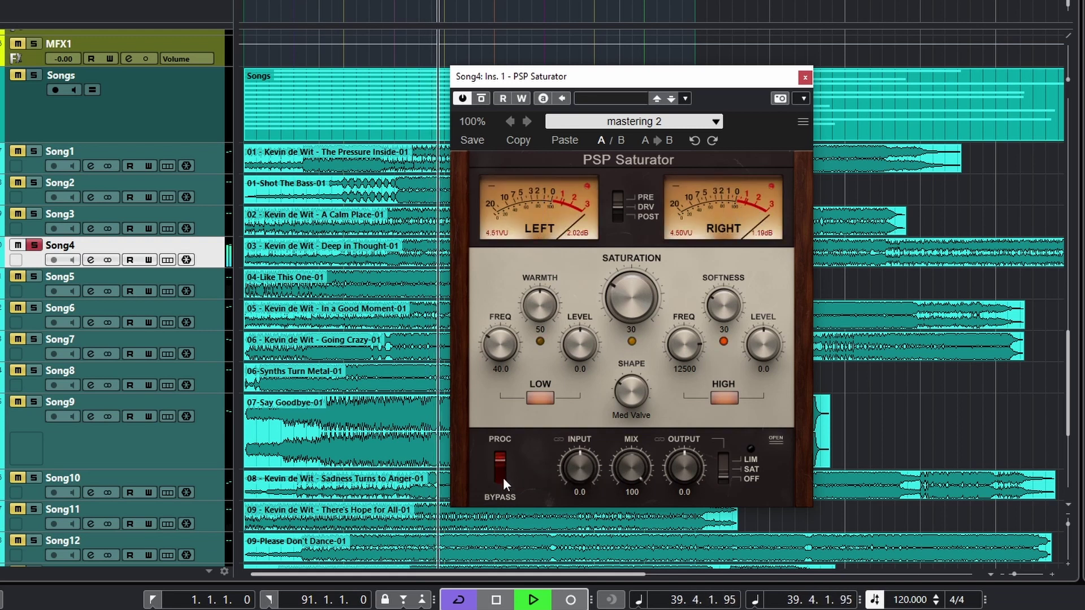
{"action": "left_click", "coordinate": [497, 457]}
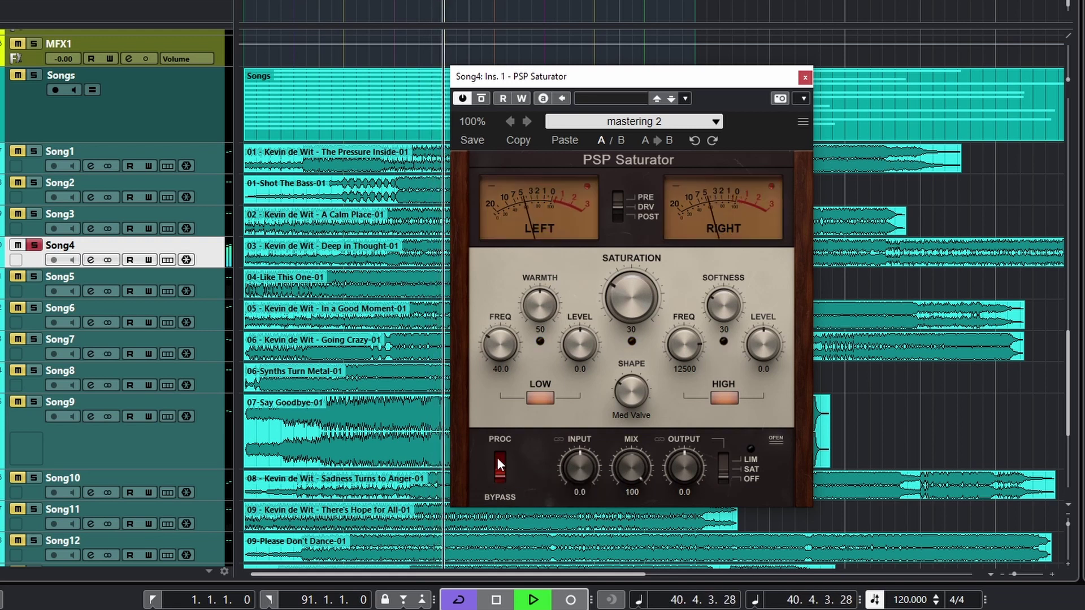
{"action": "left_click", "coordinate": [497, 459]}
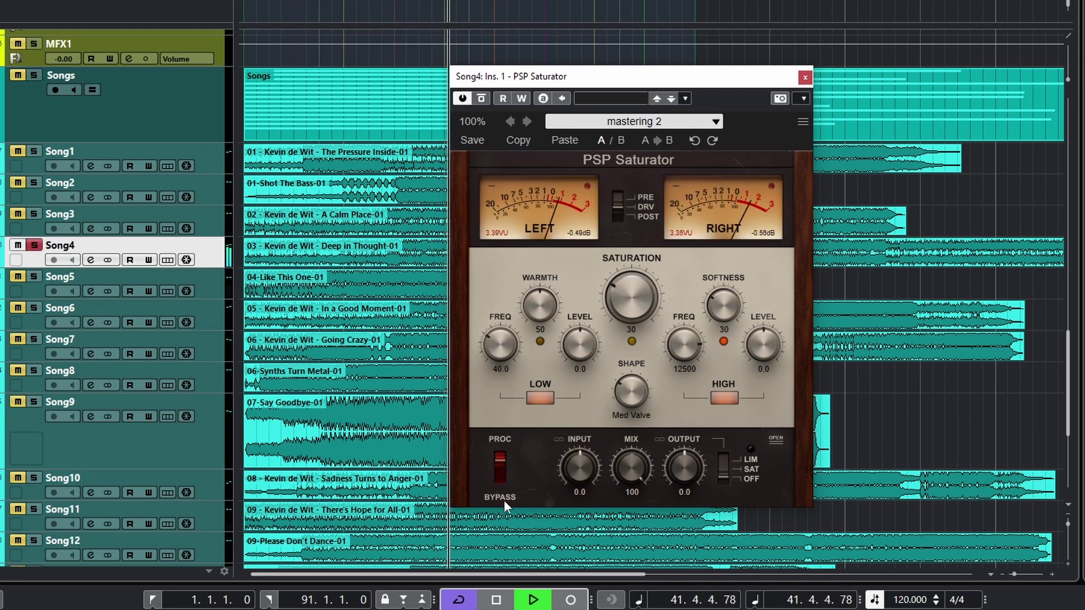
- Audition the mastering 3 and mastering 4 presets, comparing mastering 4 with the bypassed signal and ending with processing on
{"action": "left_click", "coordinate": [526, 122]}
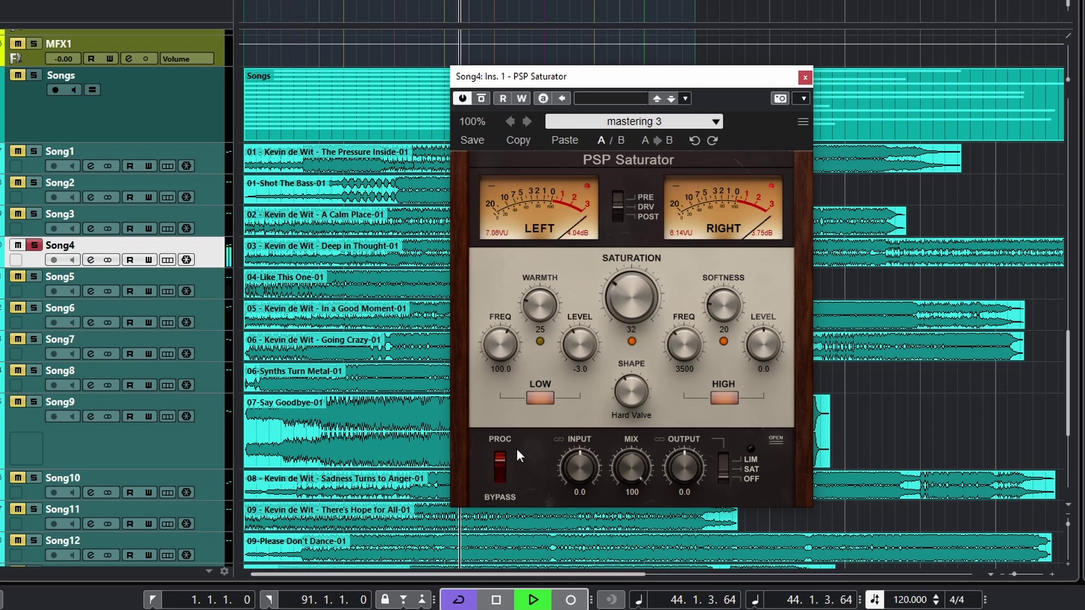
{"action": "left_click", "coordinate": [526, 122]}
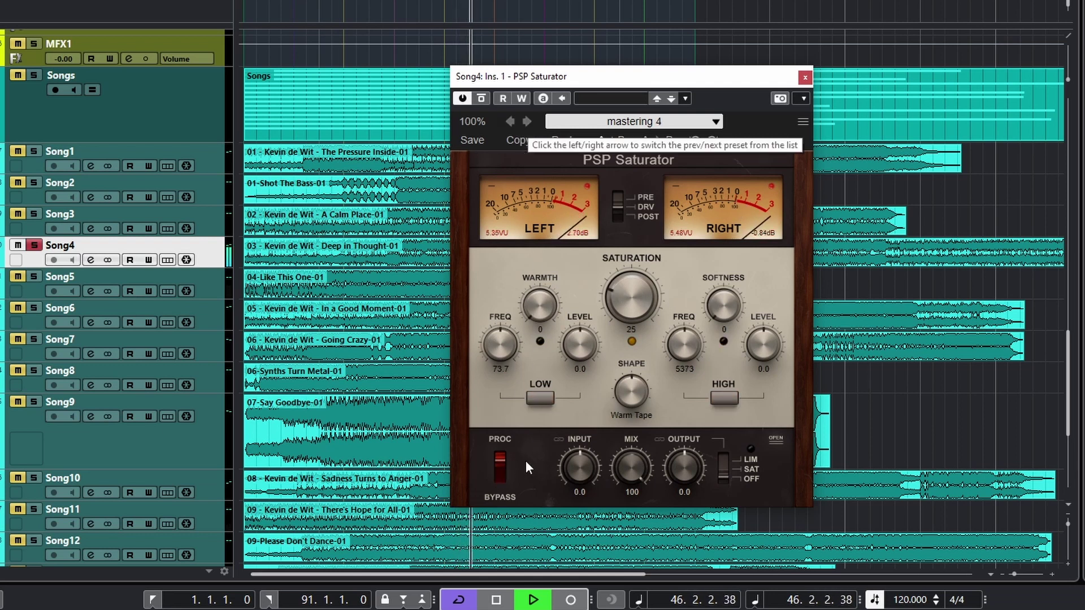
{"action": "left_click", "coordinate": [500, 475]}
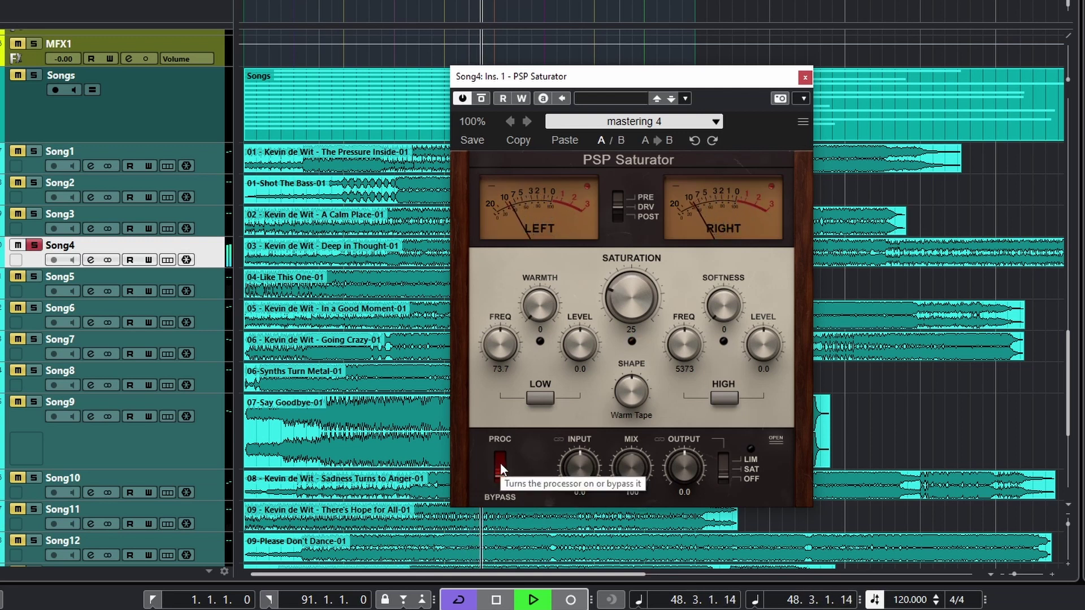
{"action": "left_click", "coordinate": [501, 470]}
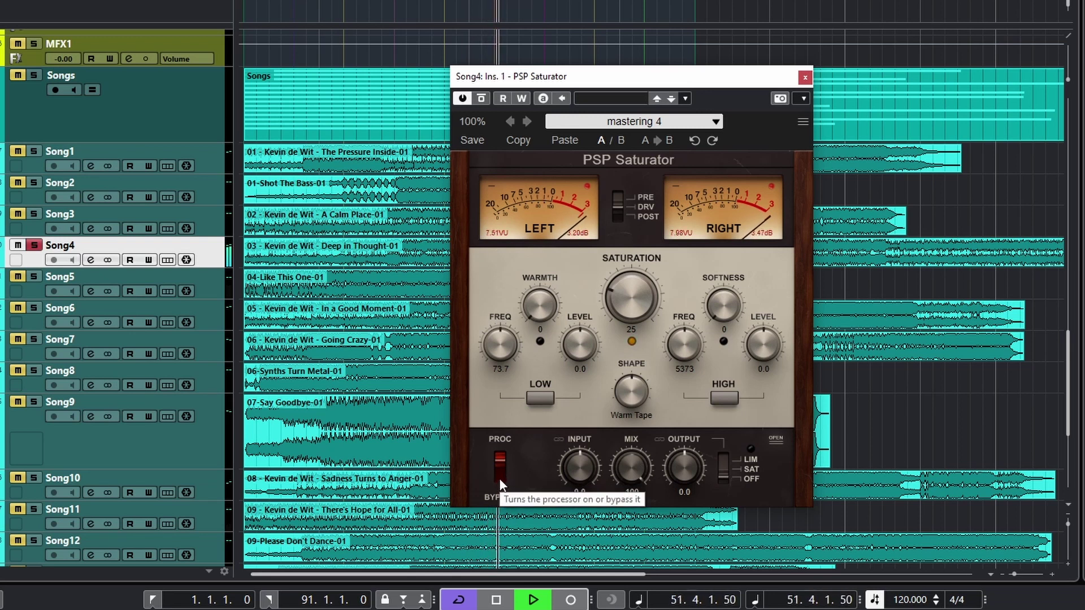
{"action": "left_click", "coordinate": [503, 473]}
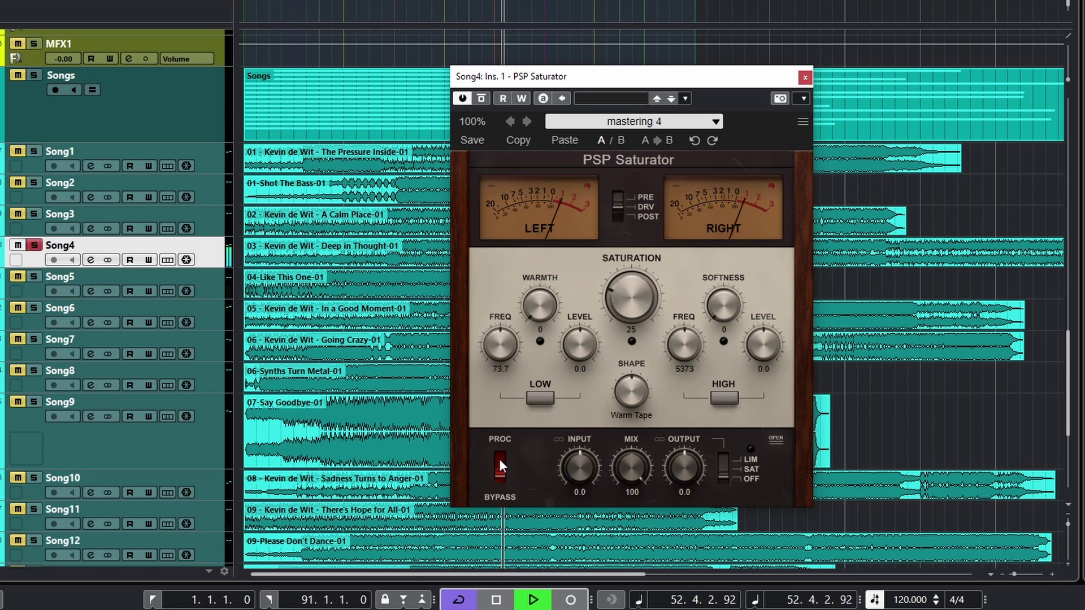
{"action": "left_click", "coordinate": [499, 469]}
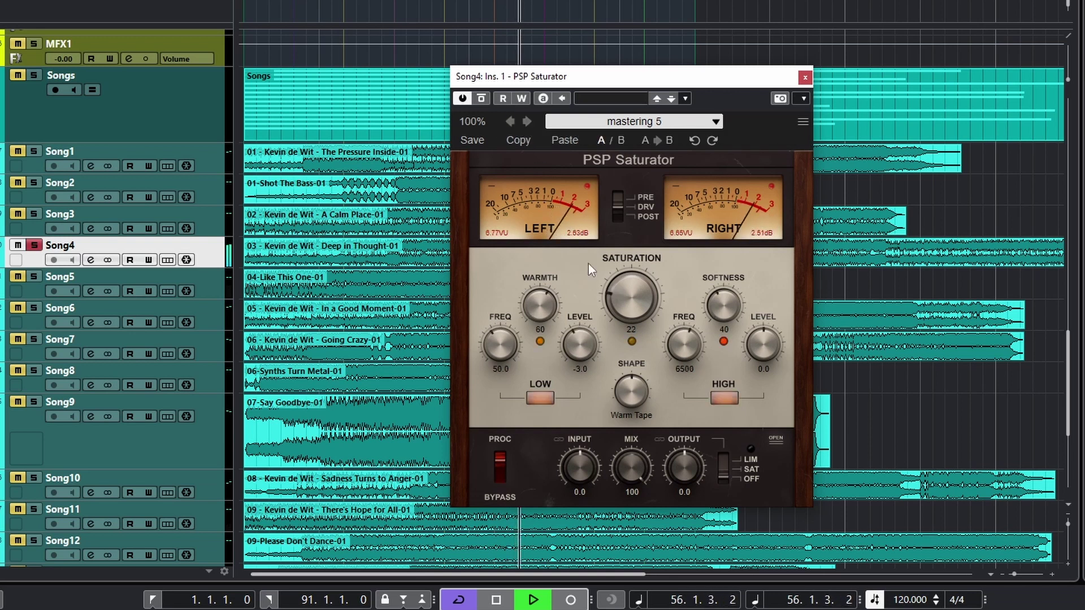
- Compare the mastering 5 preset with the bypassed signal, and audition mastering 6
{"action": "left_click", "coordinate": [500, 477]}
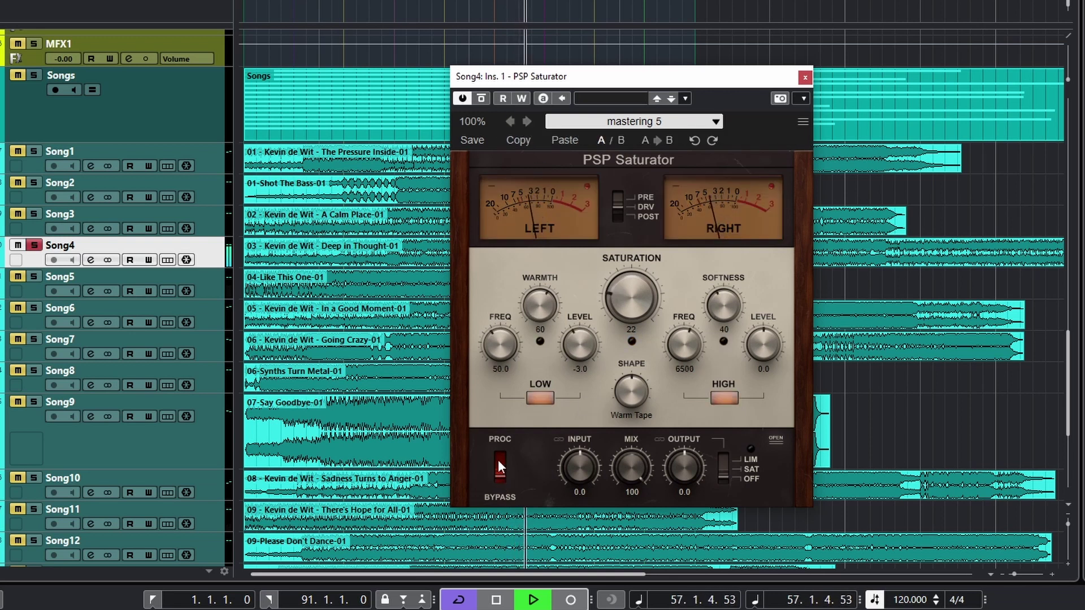
{"action": "left_click", "coordinate": [498, 460]}
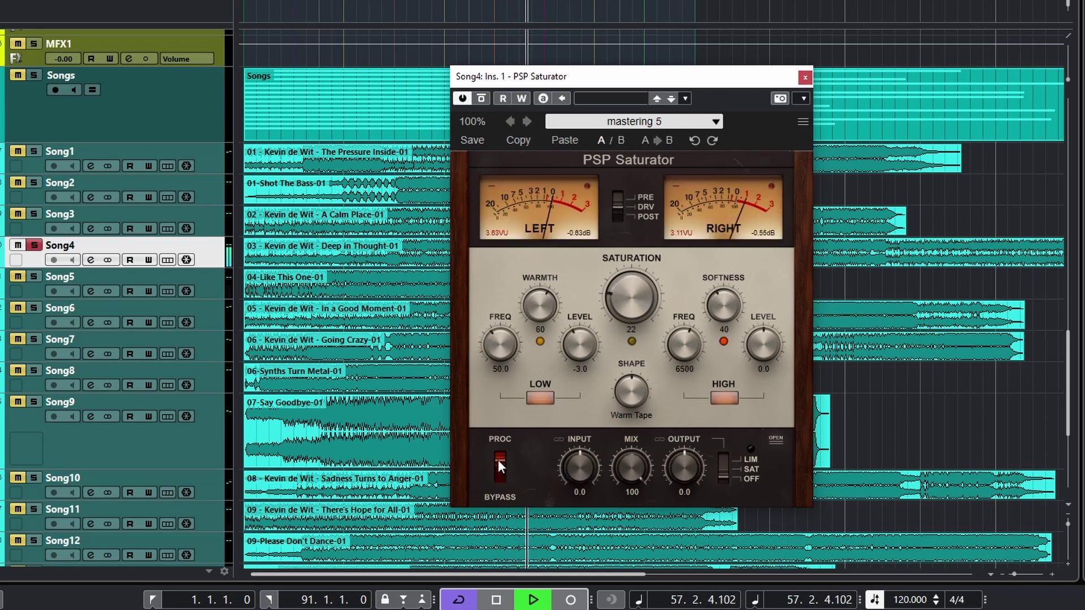
{"action": "left_click", "coordinate": [528, 124]}
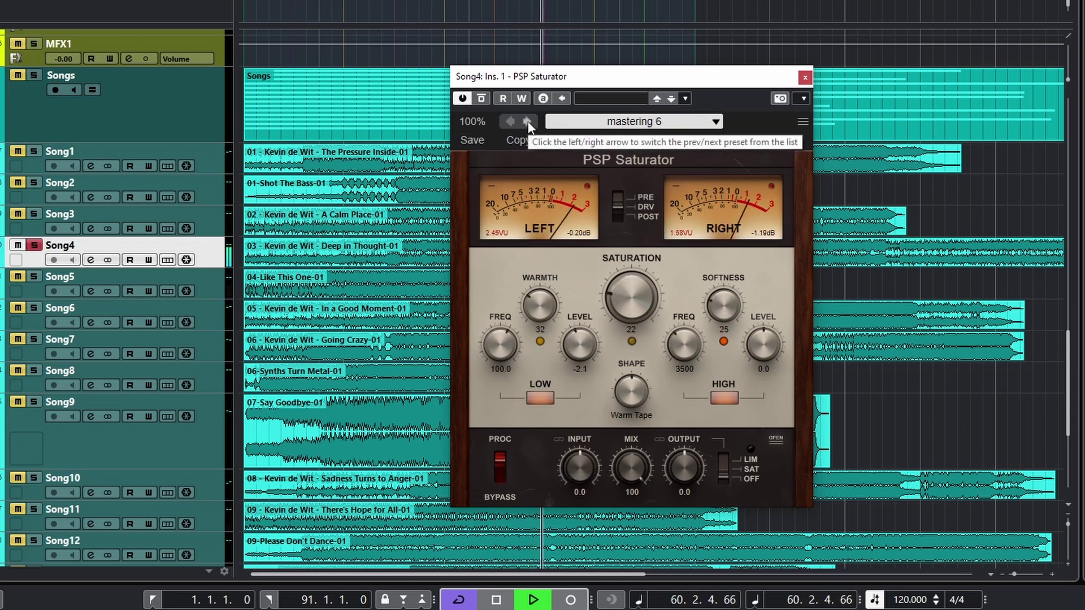
- Load mastering tape boost 1 and compare it with the bypassed signal on Song4, ending with processing on
{"action": "left_click", "coordinate": [528, 122]}
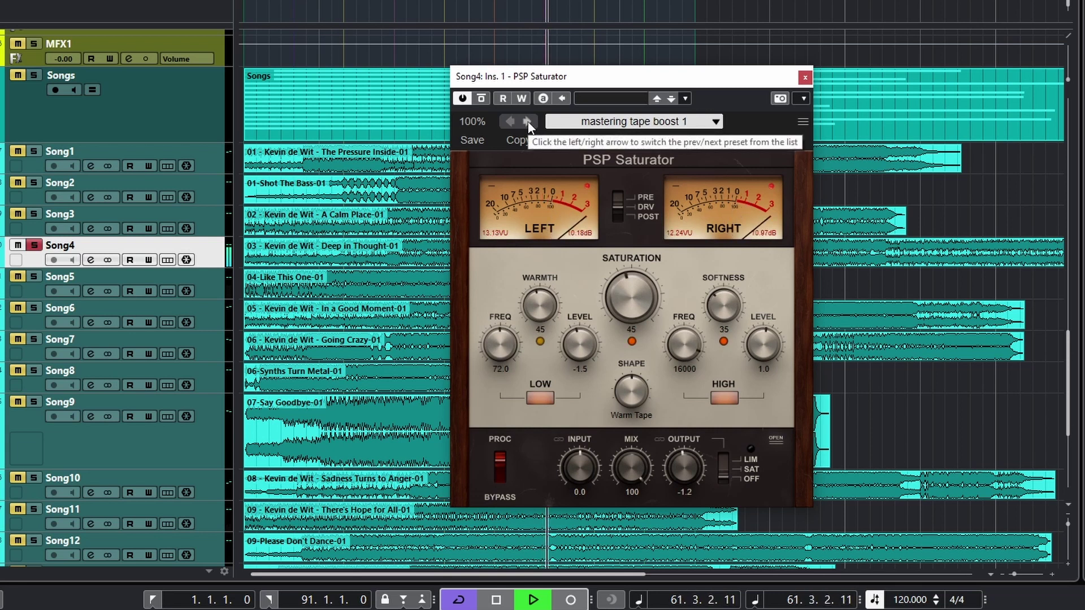
{"action": "left_click", "coordinate": [500, 476]}
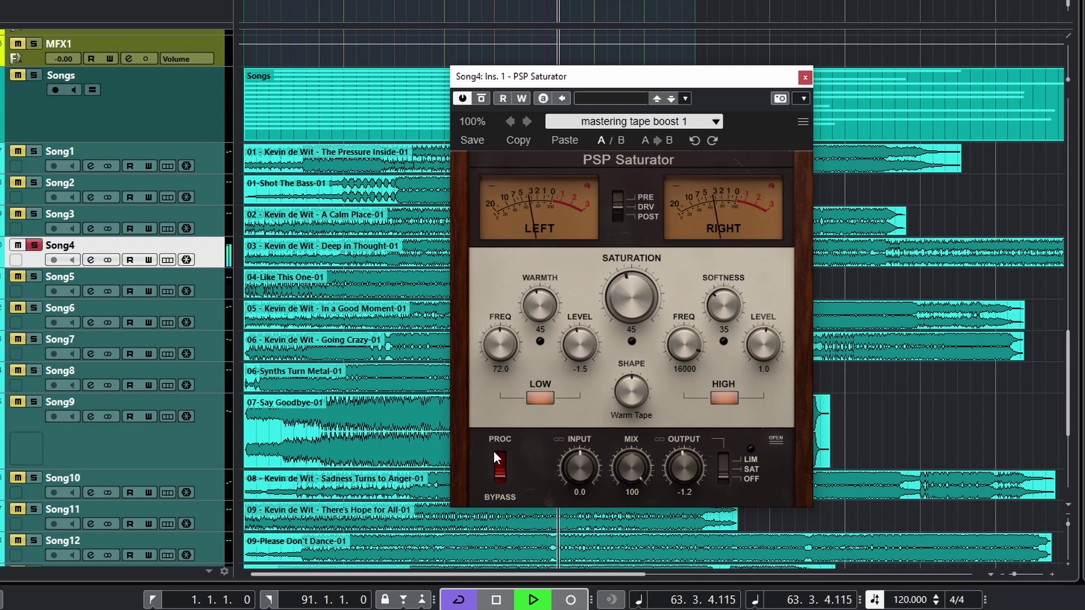
{"action": "left_click", "coordinate": [494, 452]}
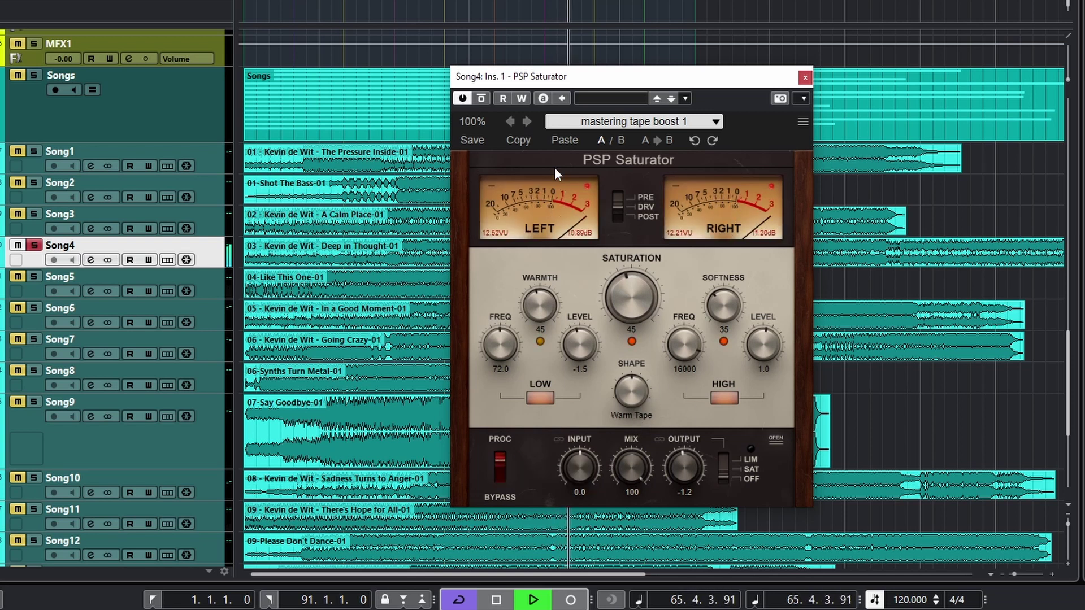
- Load mastering tape boost 2, lower its output to -1.5, and compare it with the bypassed signal before and after the change
{"action": "left_click", "coordinate": [528, 121]}
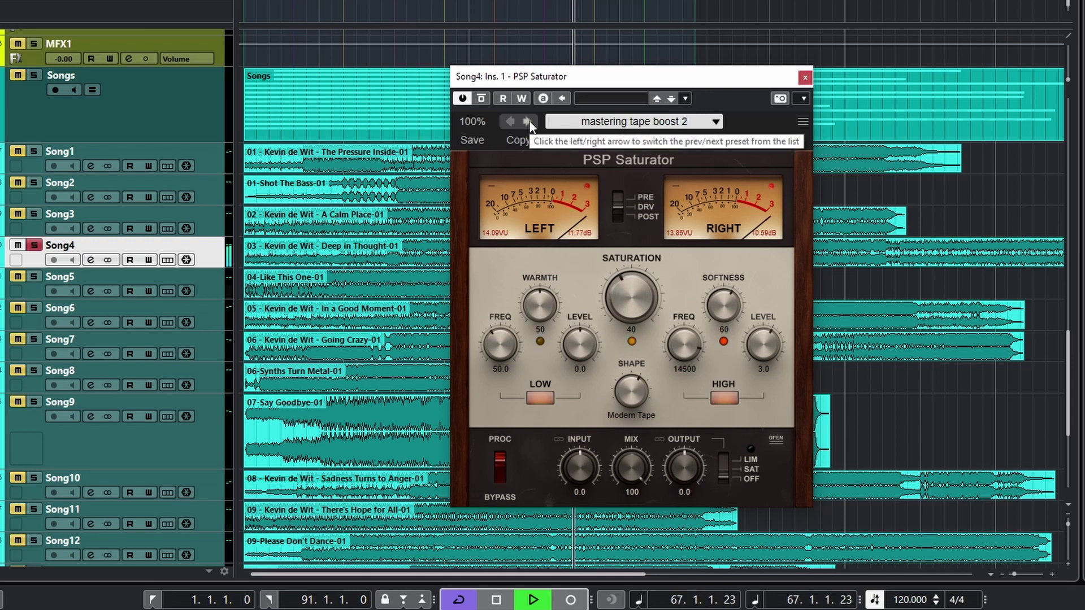
{"action": "left_click", "coordinate": [496, 476]}
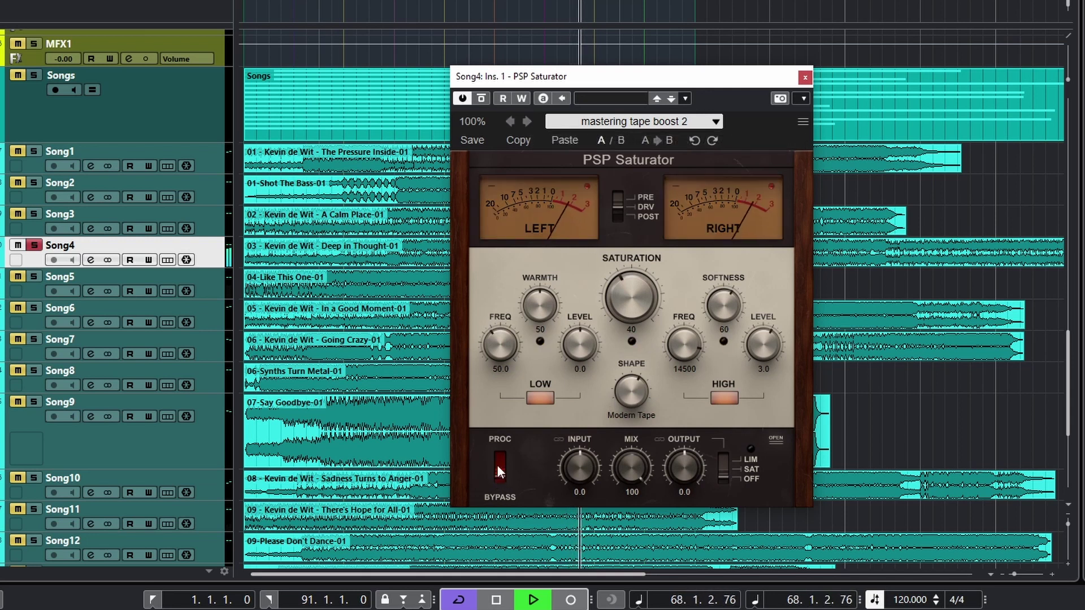
{"action": "left_click", "coordinate": [500, 456]}
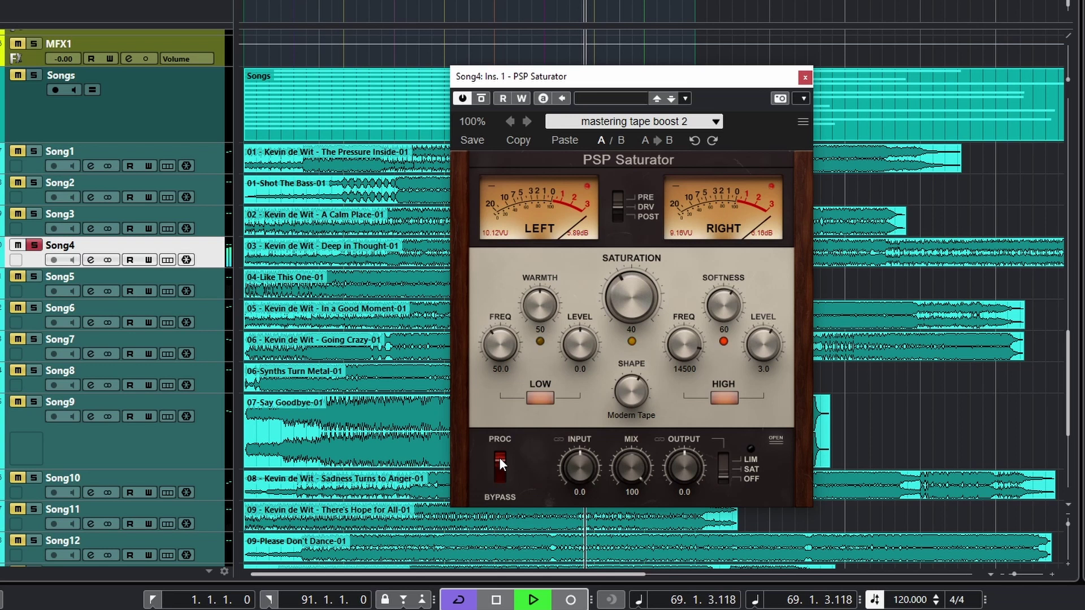
{"action": "left_click_drag", "start_coordinate": [685, 461], "coordinate": [685, 473]}
{"action": "left_click", "coordinate": [497, 475]}
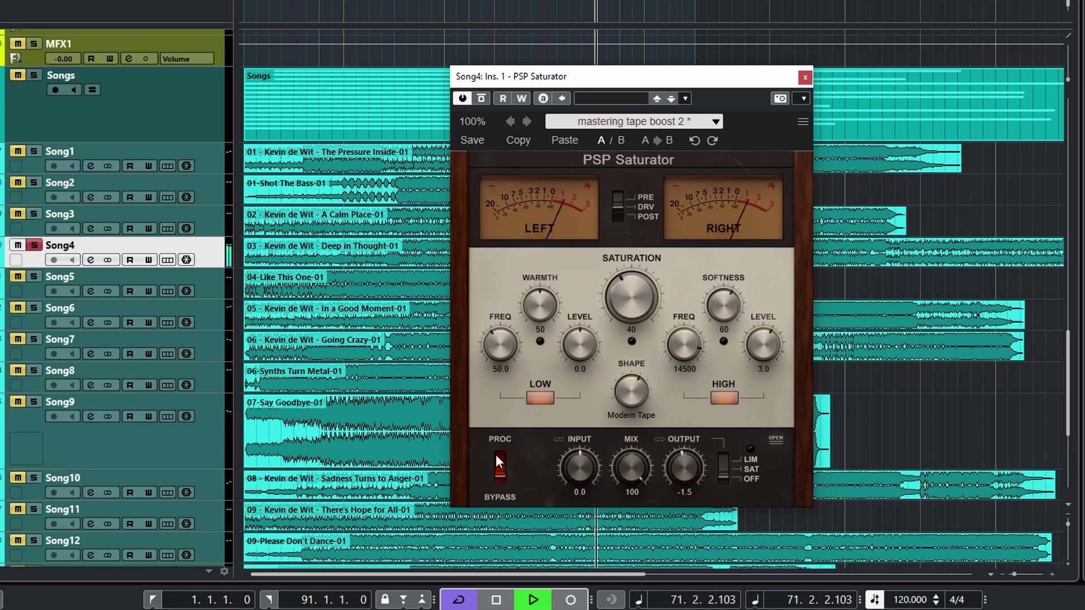
{"action": "left_click", "coordinate": [499, 456]}
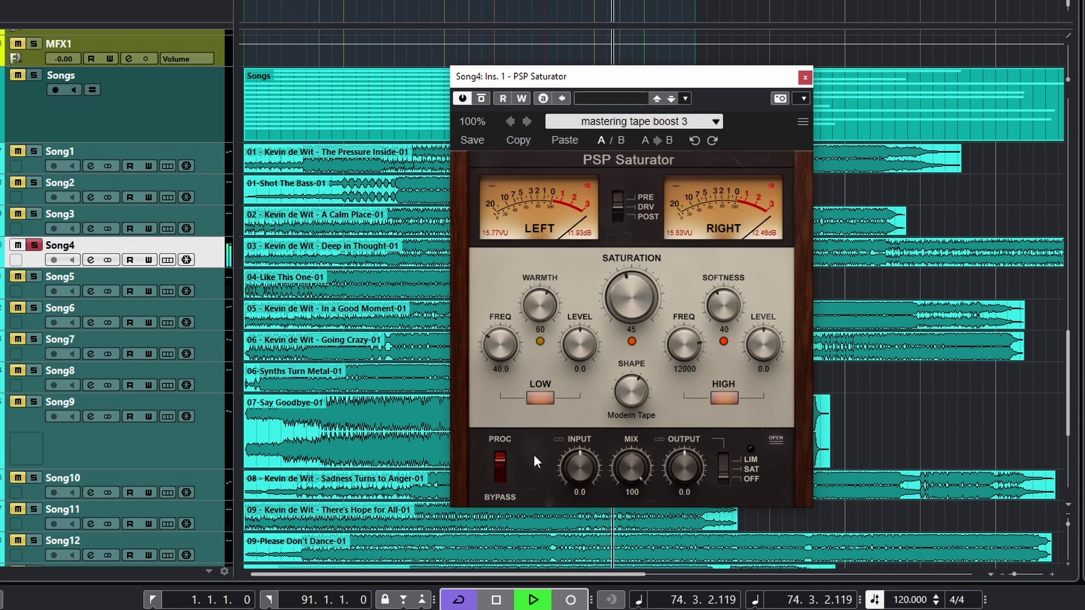
- Compare mastering tape boost 3 with the bypassed signal, and audition the Donda Master preset
{"action": "left_click", "coordinate": [499, 475]}
{"action": "left_click", "coordinate": [497, 463]}
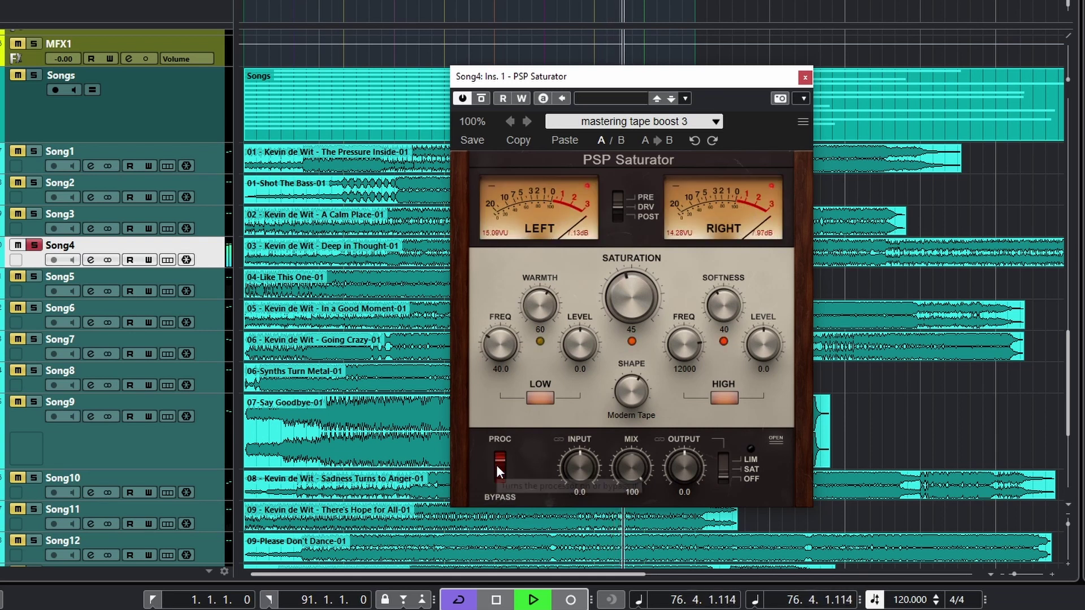
{"action": "left_click", "coordinate": [527, 121]}
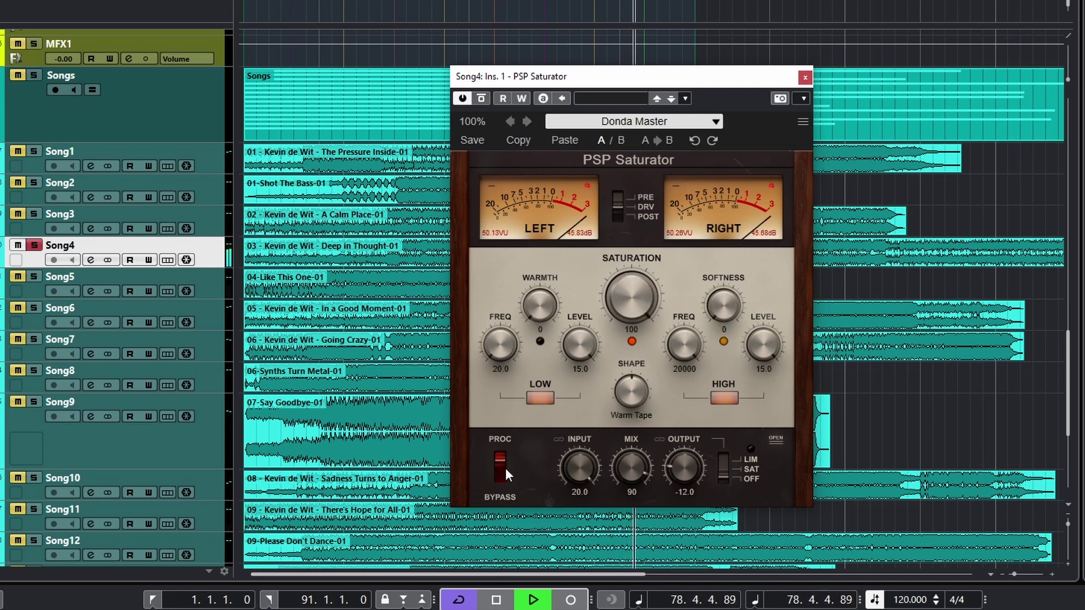
- Load the Master 1 -18rms preset, compare it with the bypassed signal, and stop playback with processing on
{"action": "left_click", "coordinate": [521, 123]}
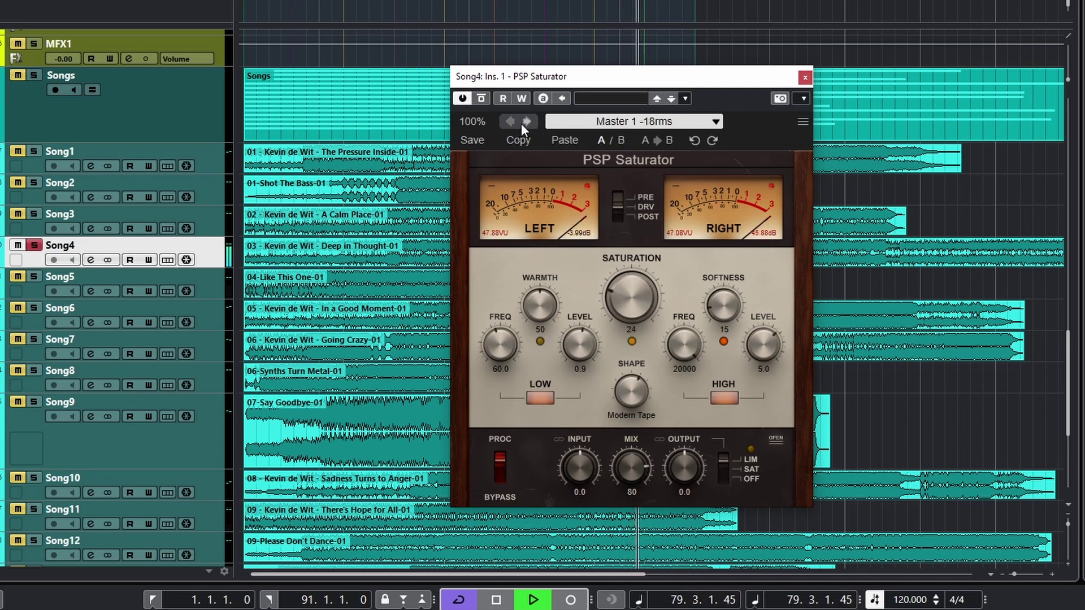
{"action": "left_click", "coordinate": [504, 482]}
{"action": "left_click", "coordinate": [500, 454]}
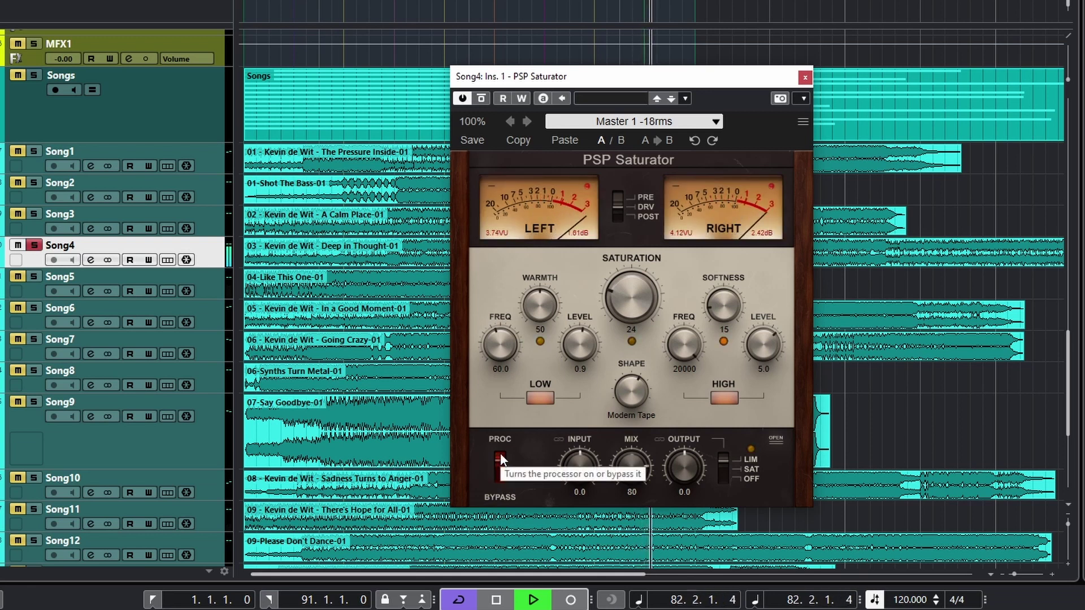
{"action": "key", "text": "space"}
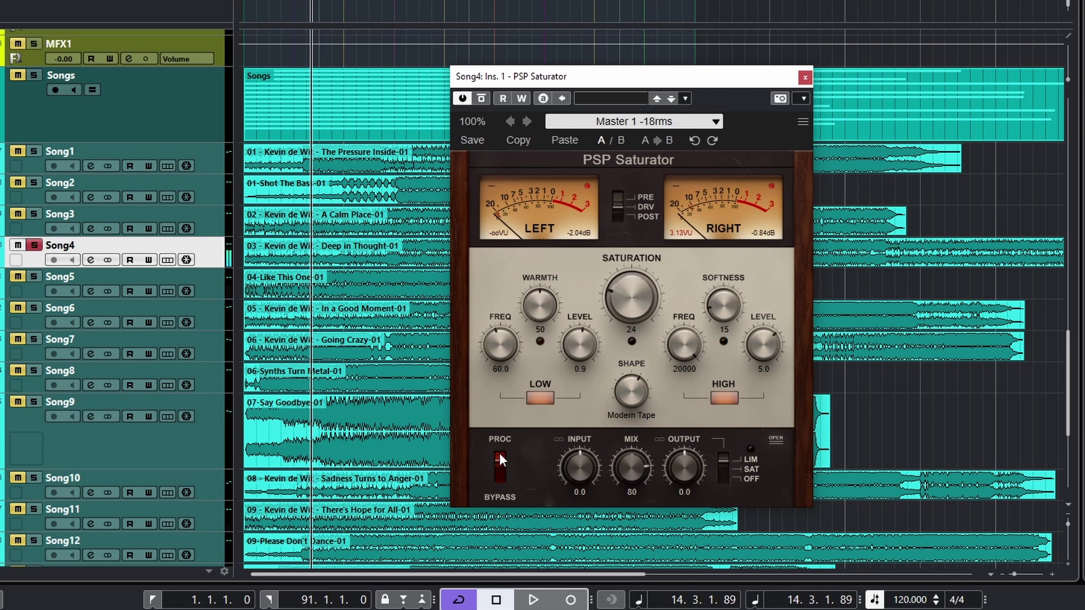
- Move the plugin window lower, and briefly open the hidden settings strip with the FAT, Smooth and MakeUp controls
{"action": "left_click_drag", "start_coordinate": [682, 82], "coordinate": [593, 131]}
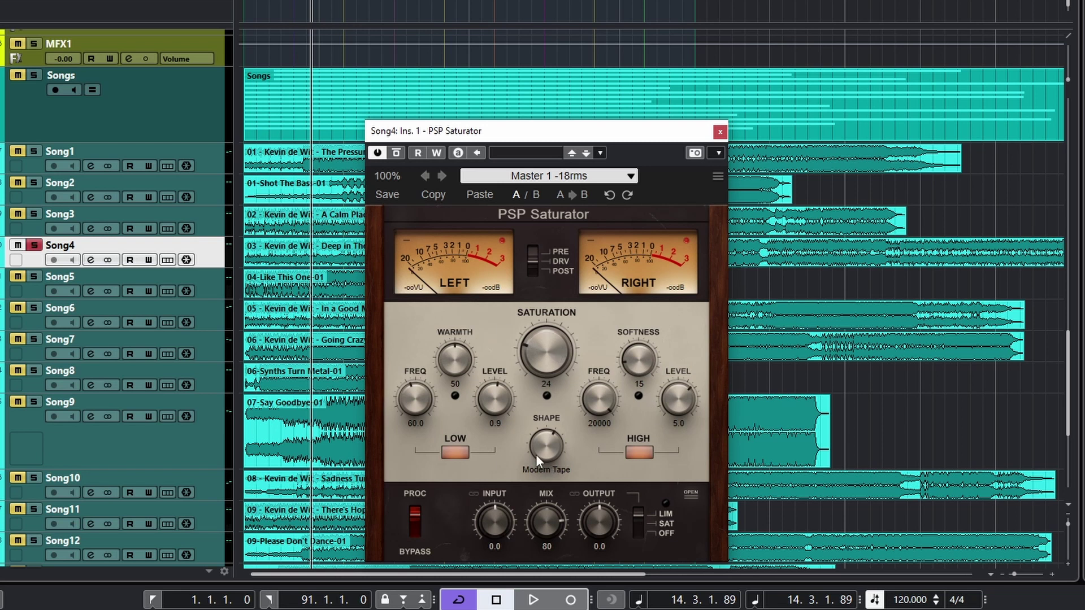
{"action": "left_click", "coordinate": [691, 494]}
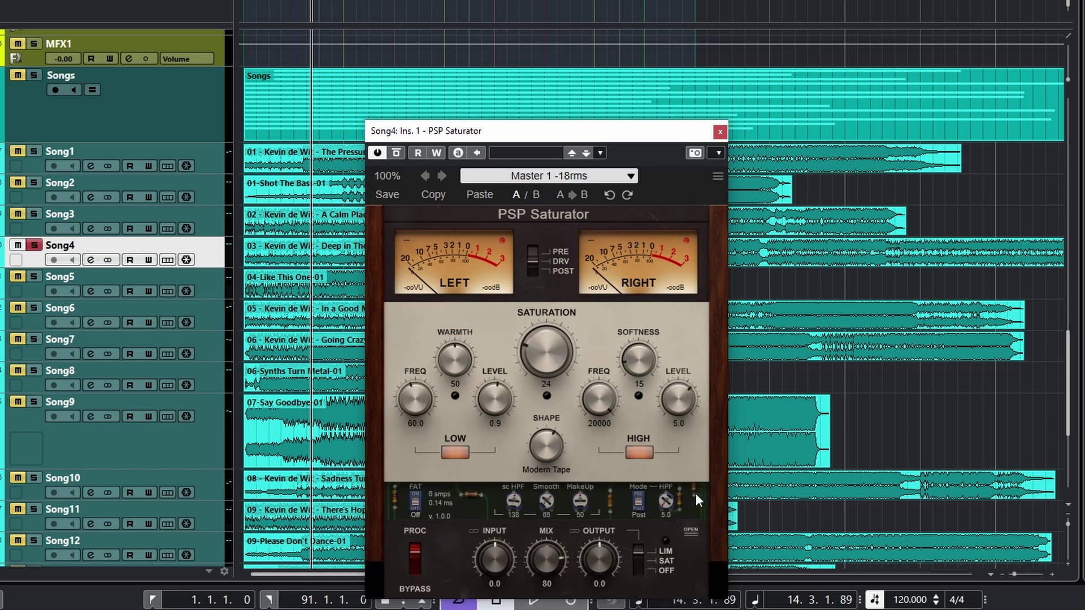
{"action": "left_click", "coordinate": [691, 529]}
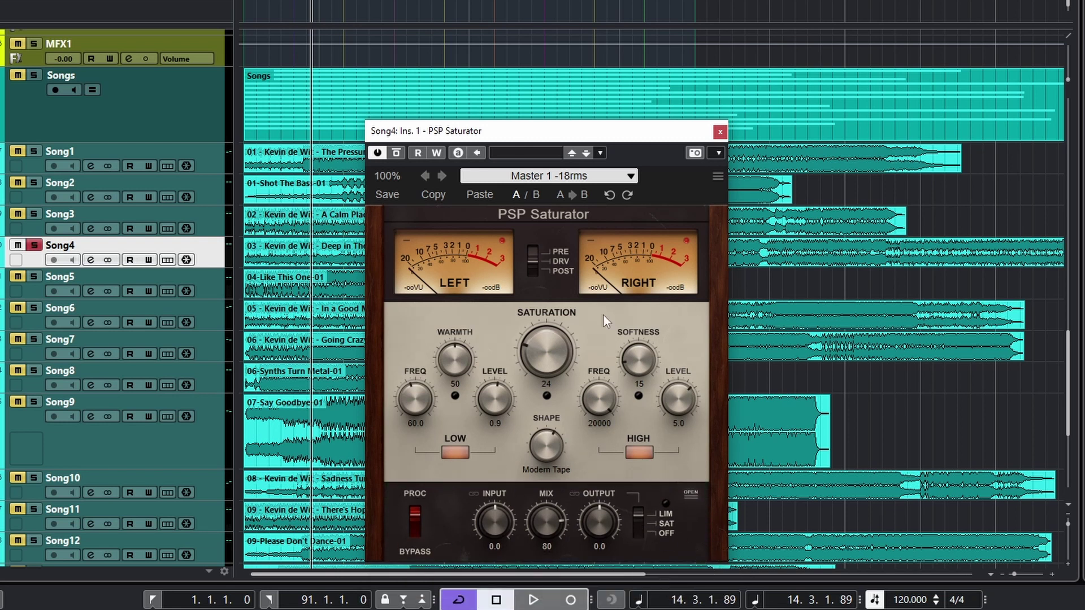
- Move the plugin window up slightly, then load the Utterly Trashed preset from the Mix category and audition it on Song4
{"action": "left_click_drag", "start_coordinate": [564, 129], "coordinate": [582, 103]}
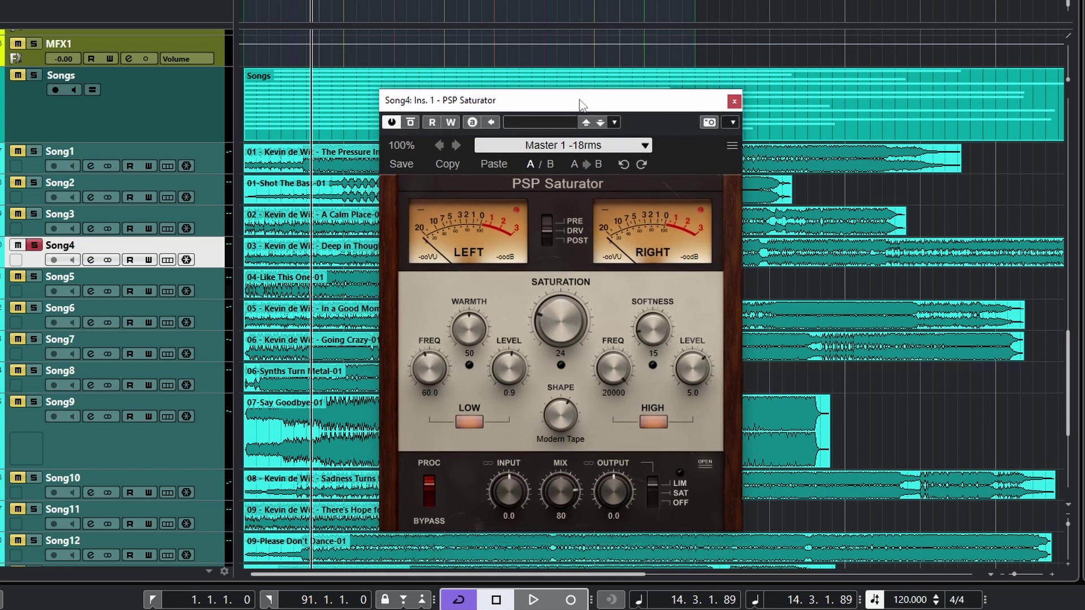
{"action": "left_click", "coordinate": [565, 146]}
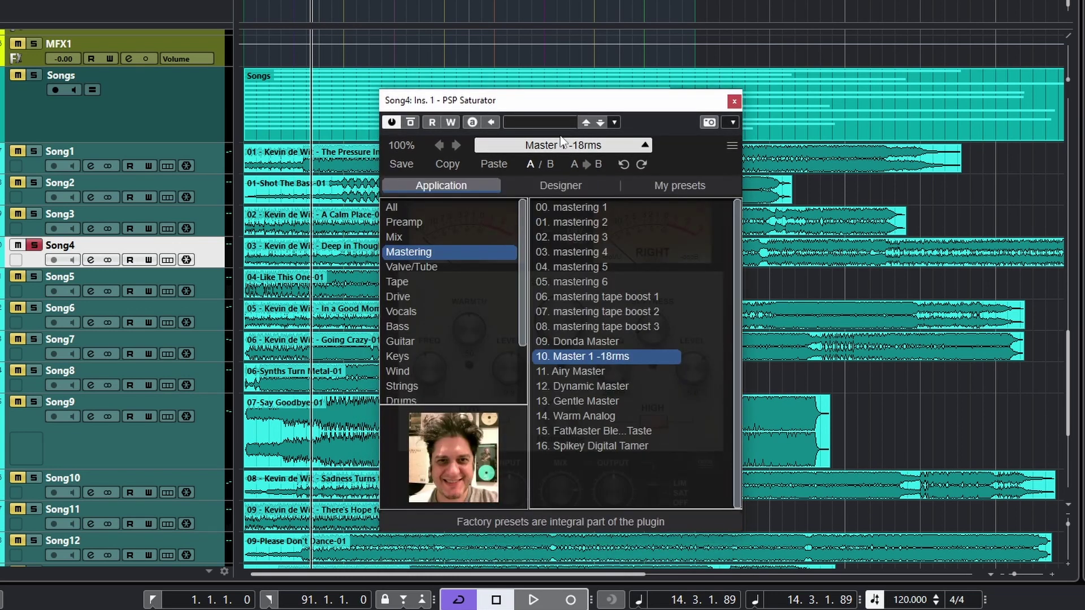
{"action": "left_click", "coordinate": [401, 237]}
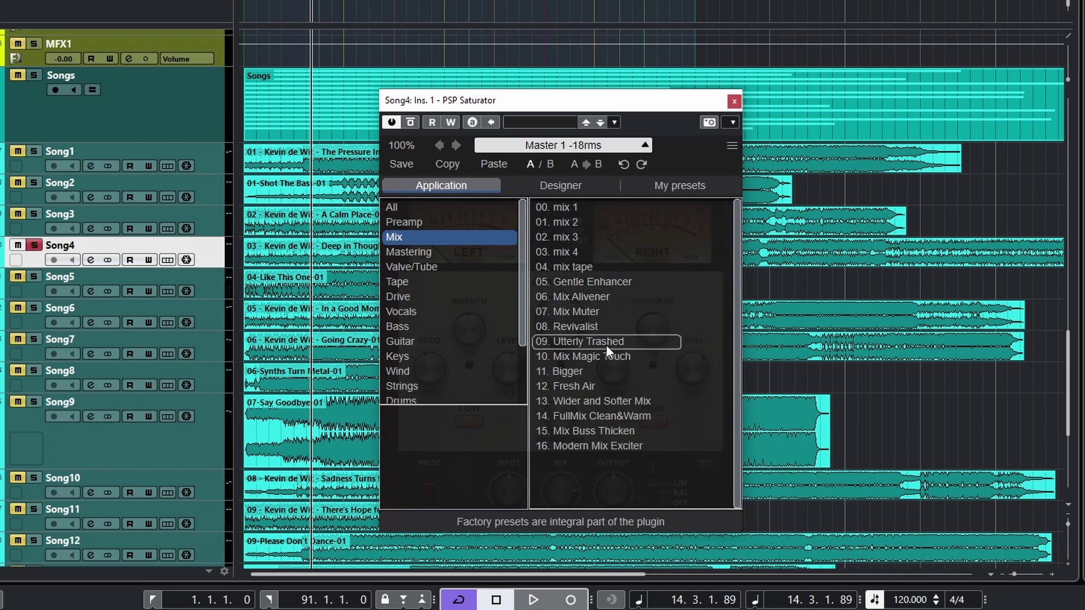
{"action": "left_click", "coordinate": [565, 341]}
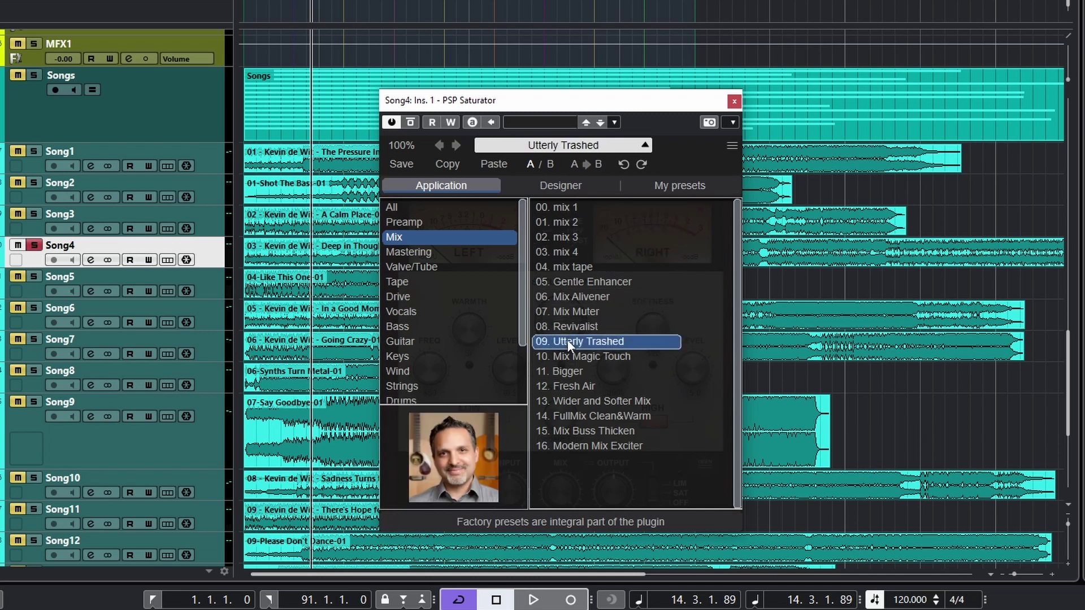
{"action": "left_click", "coordinate": [631, 146]}
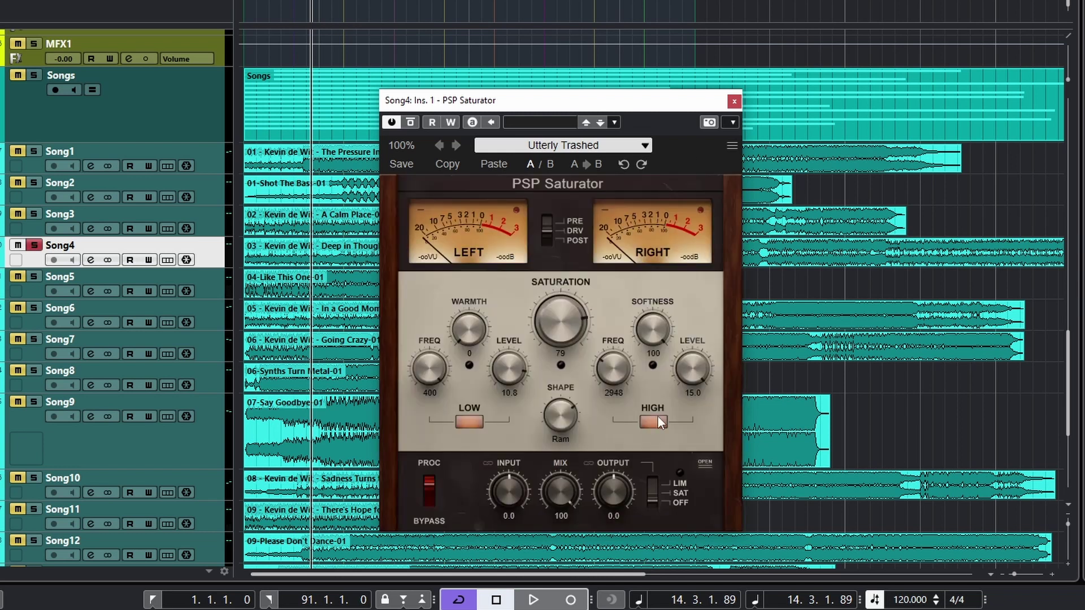
{"action": "key", "text": "space"}
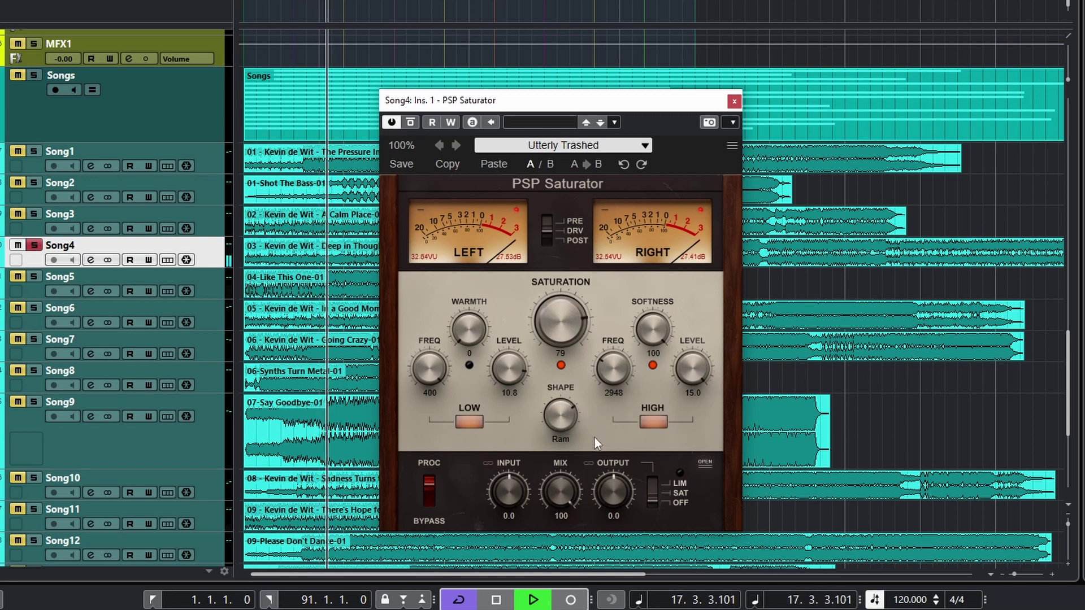
{"action": "key", "text": "space"}
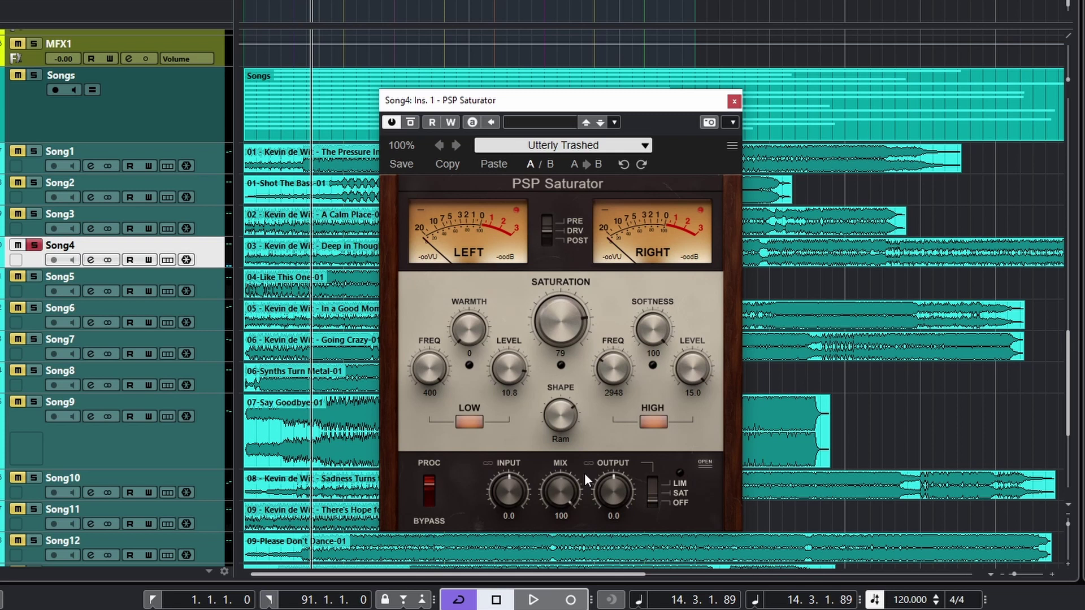
- Reopen the factory preset browser on the Mix category
{"action": "left_click", "coordinate": [644, 146]}
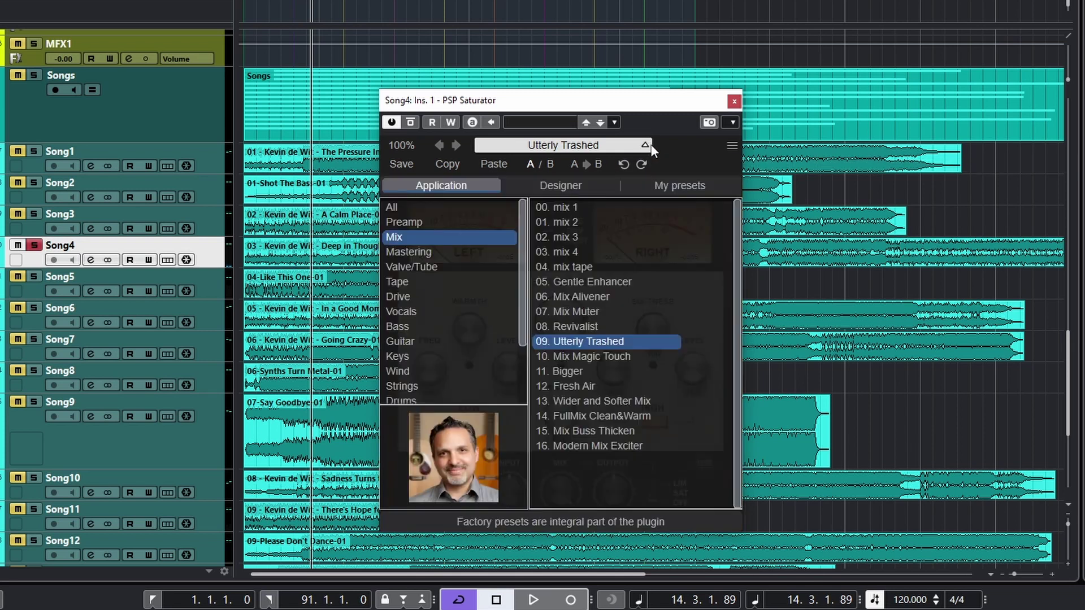